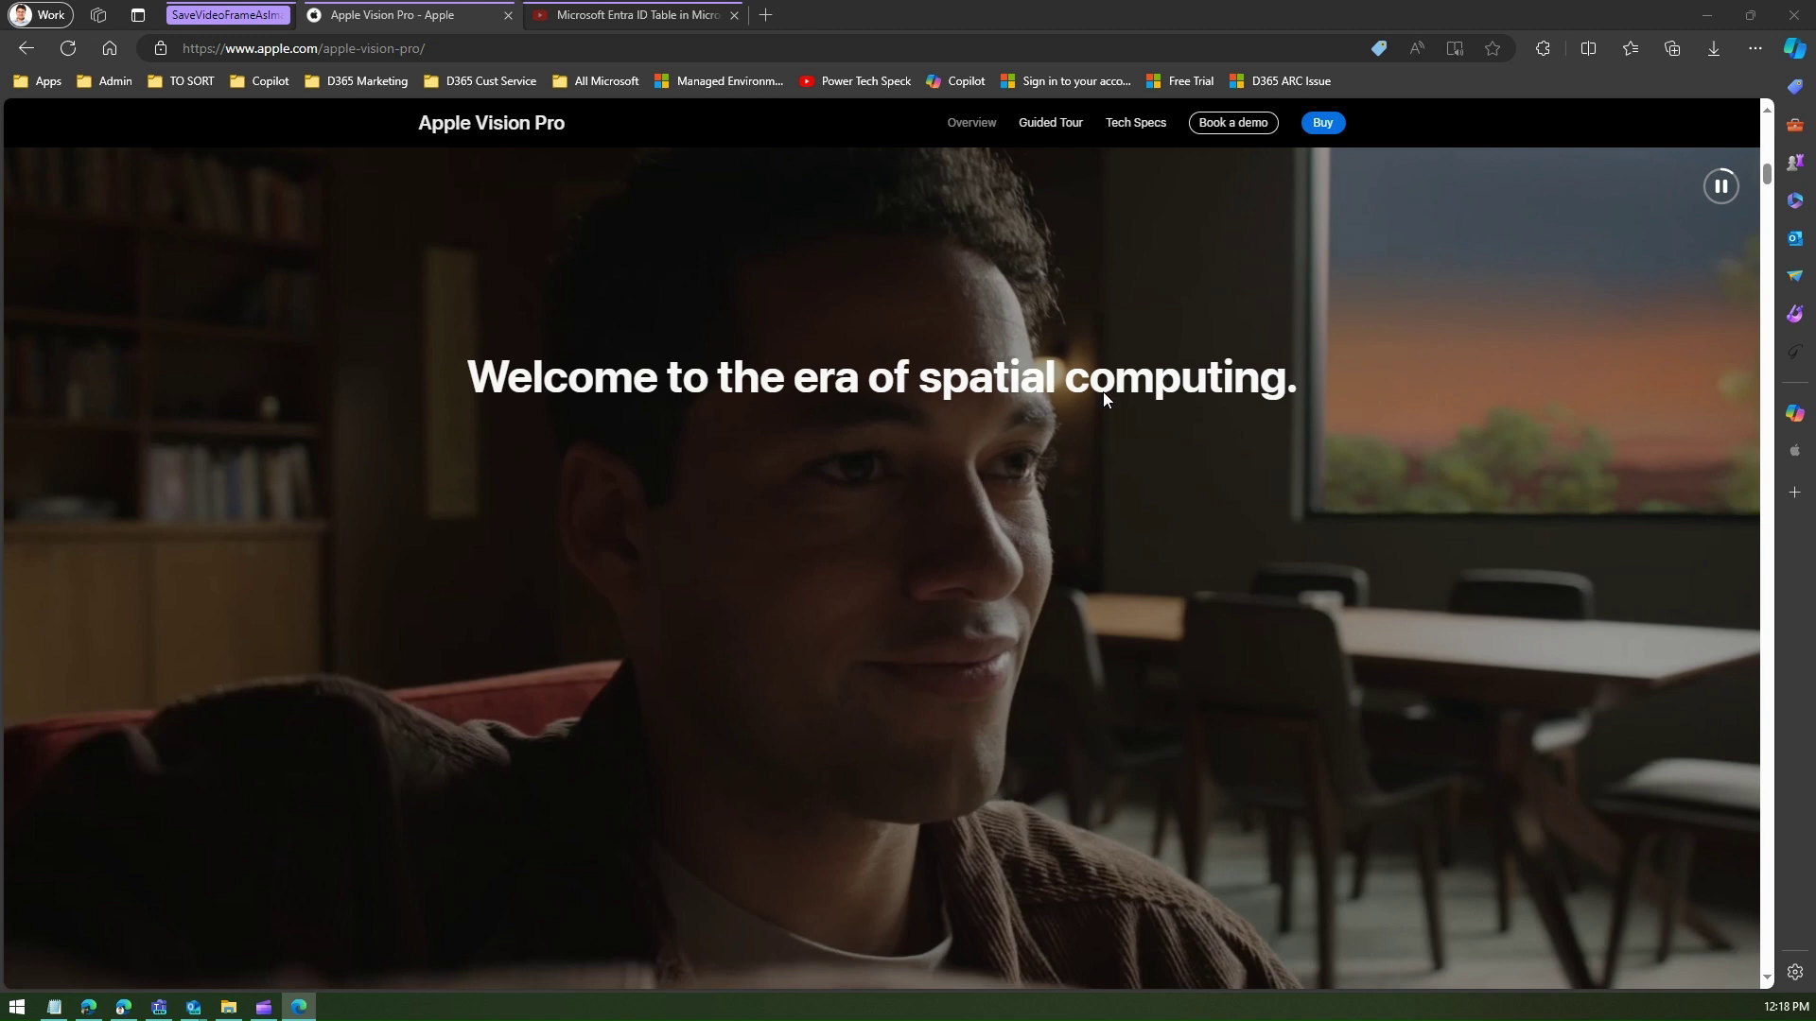
Step: Reload the Apple Vision Pro page and bring its headset hero video into view
click(474, 42)
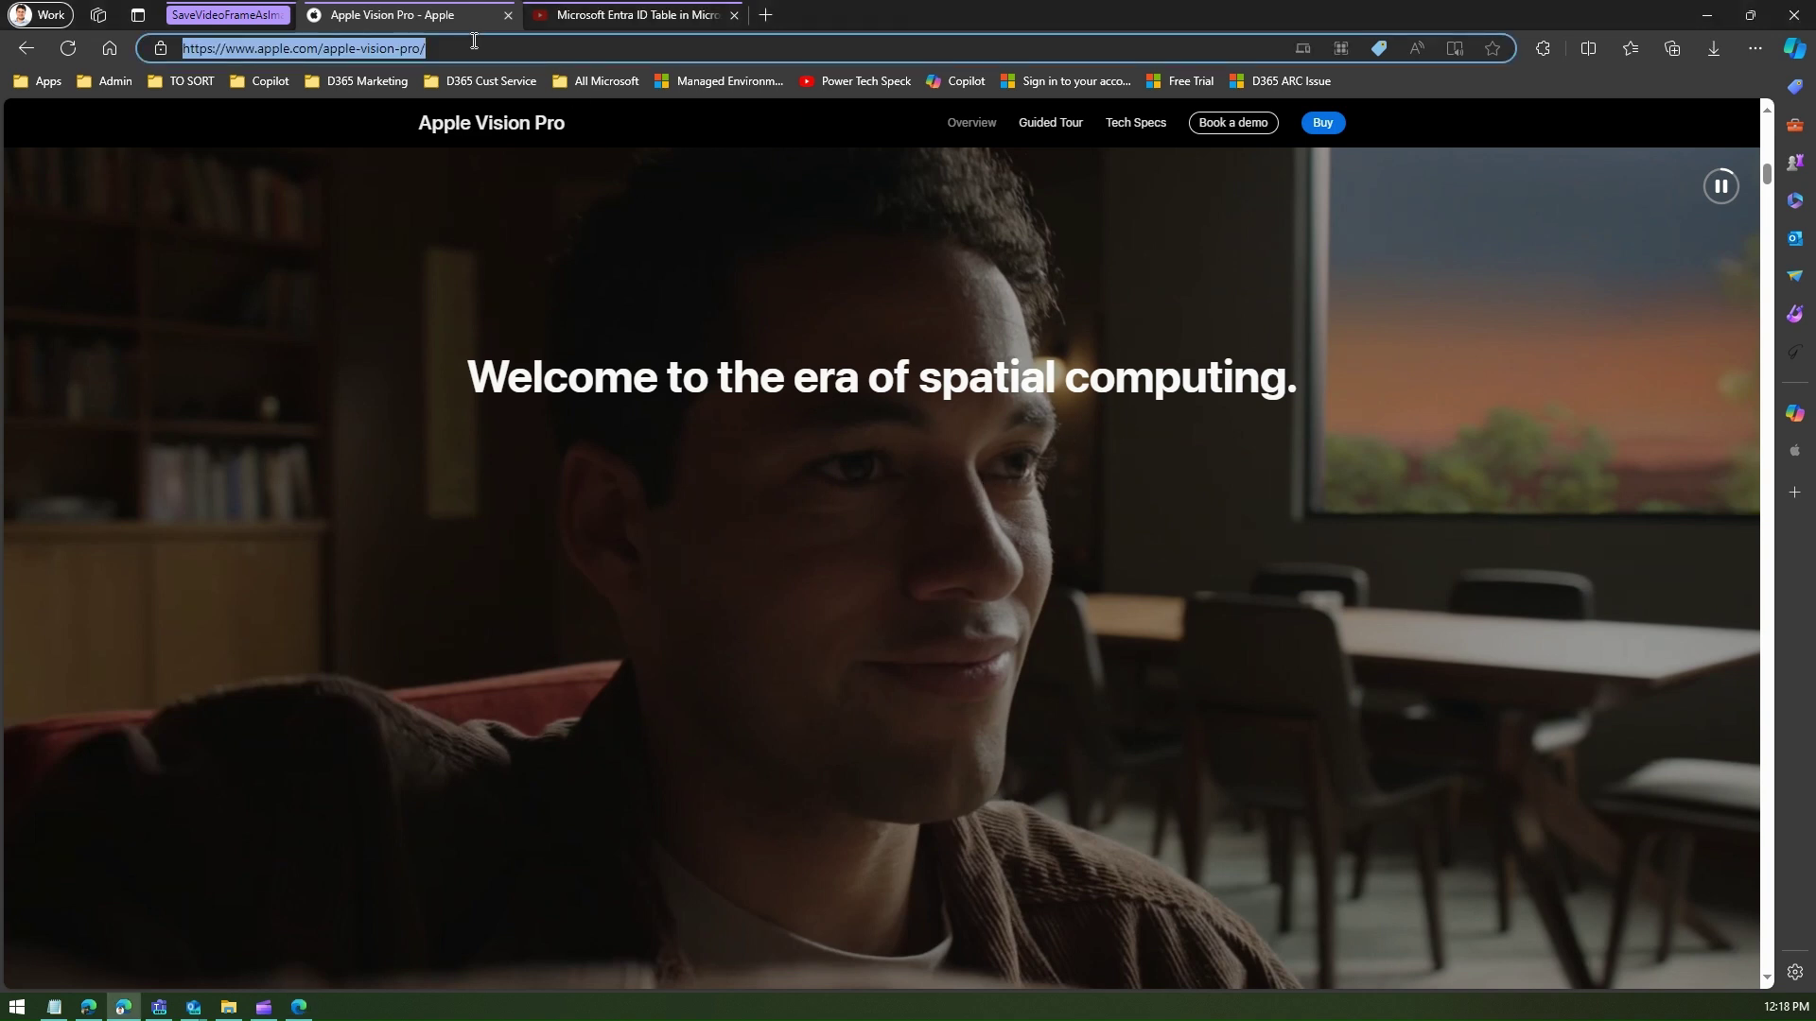
key(Return)
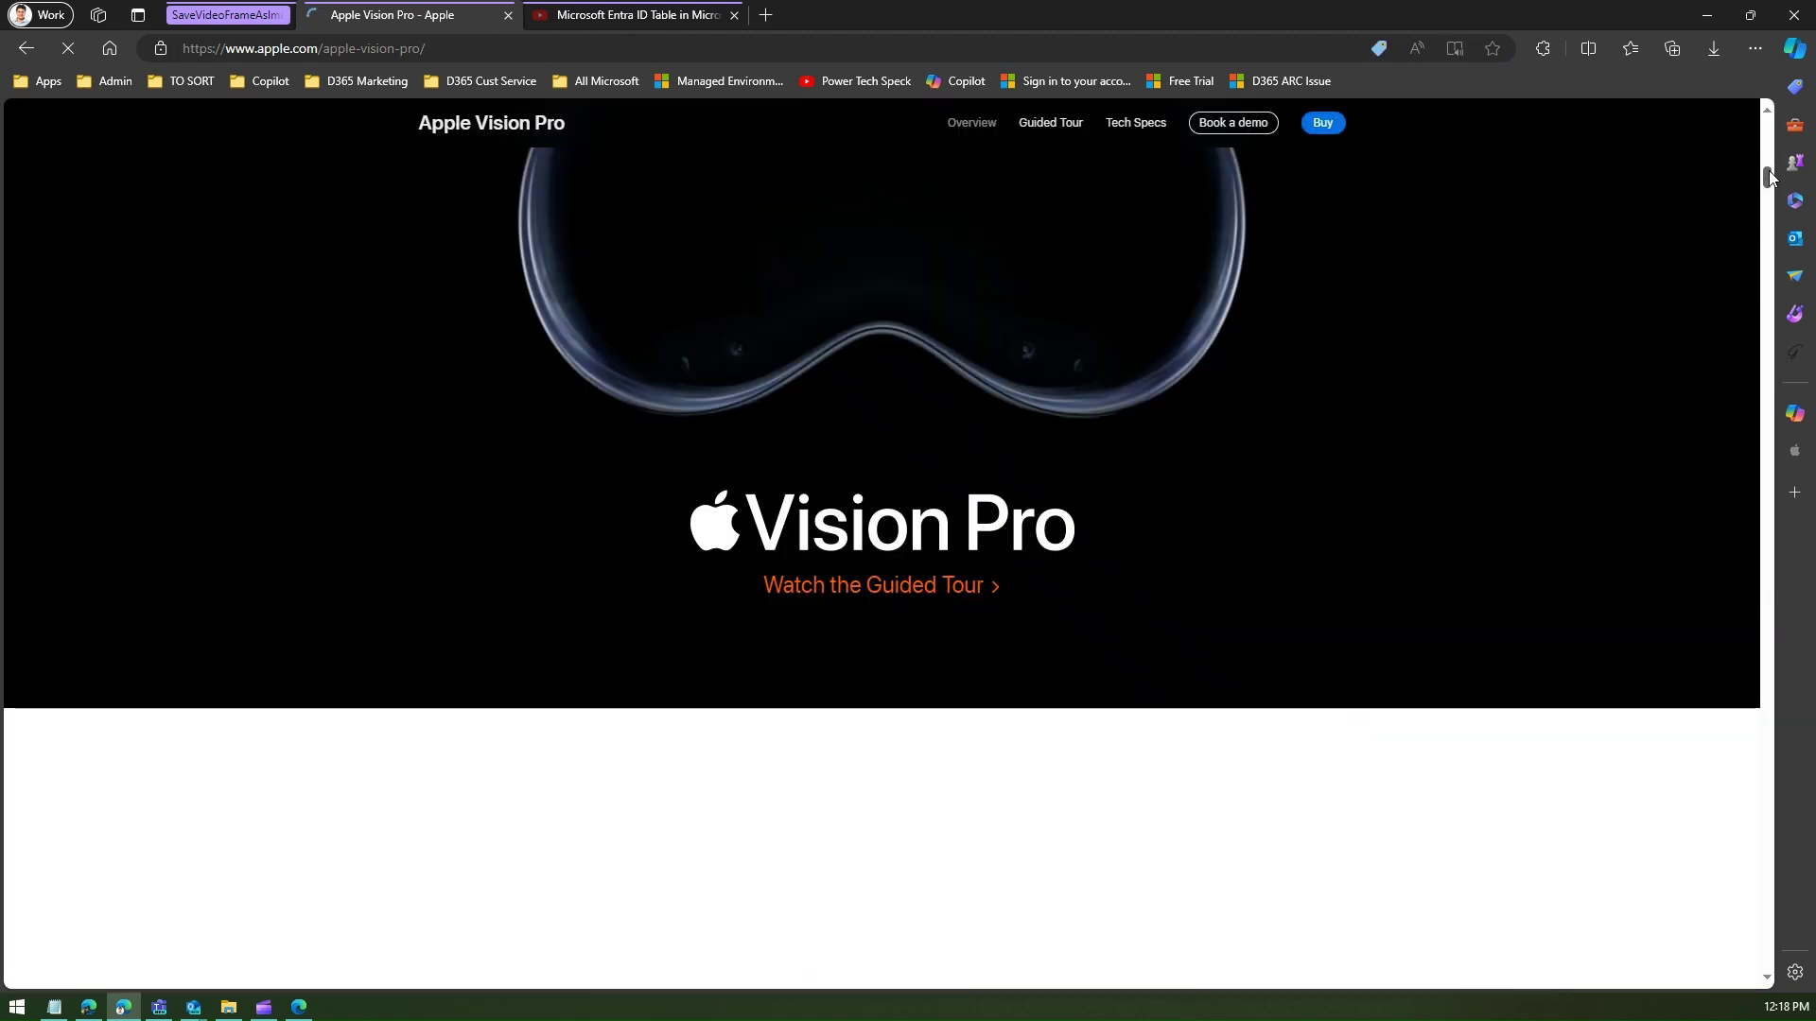
scroll(1772, 172, up, 3)
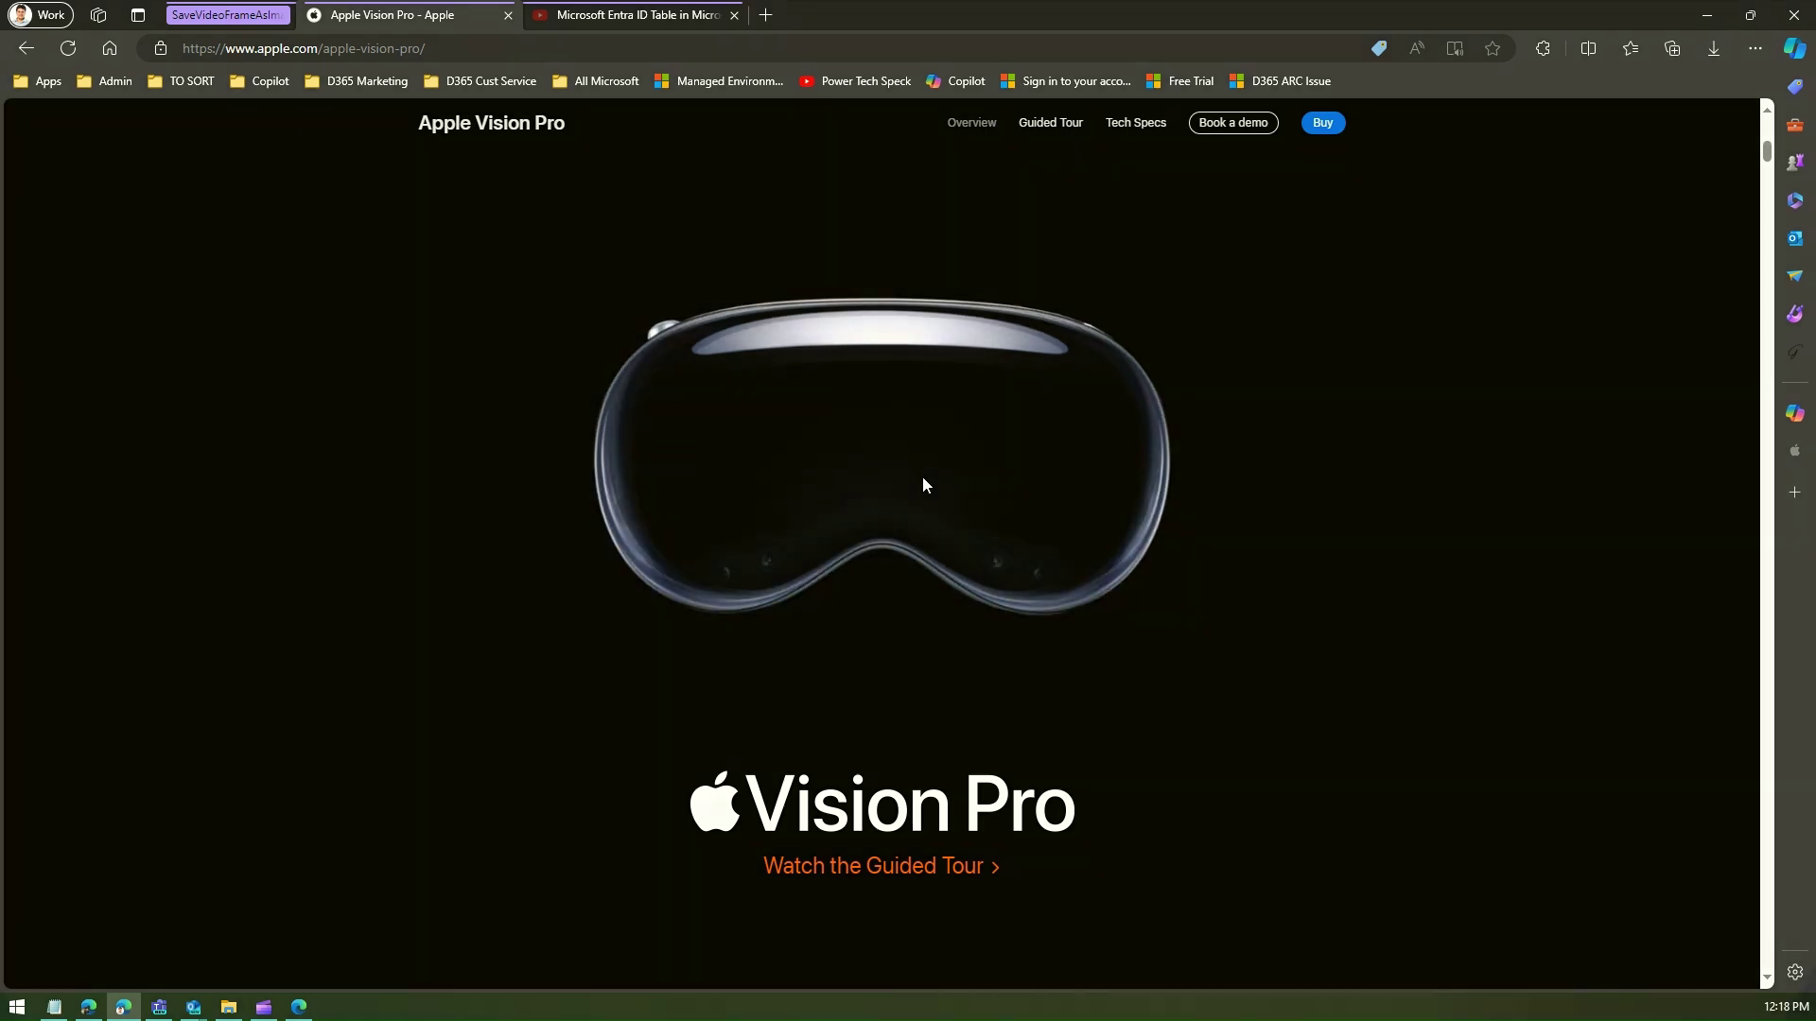
mouse_move(908, 480)
mouse_down()
mouse_move(848, 470)
mouse_move(883, 515)
mouse_move(821, 490)
mouse_up()
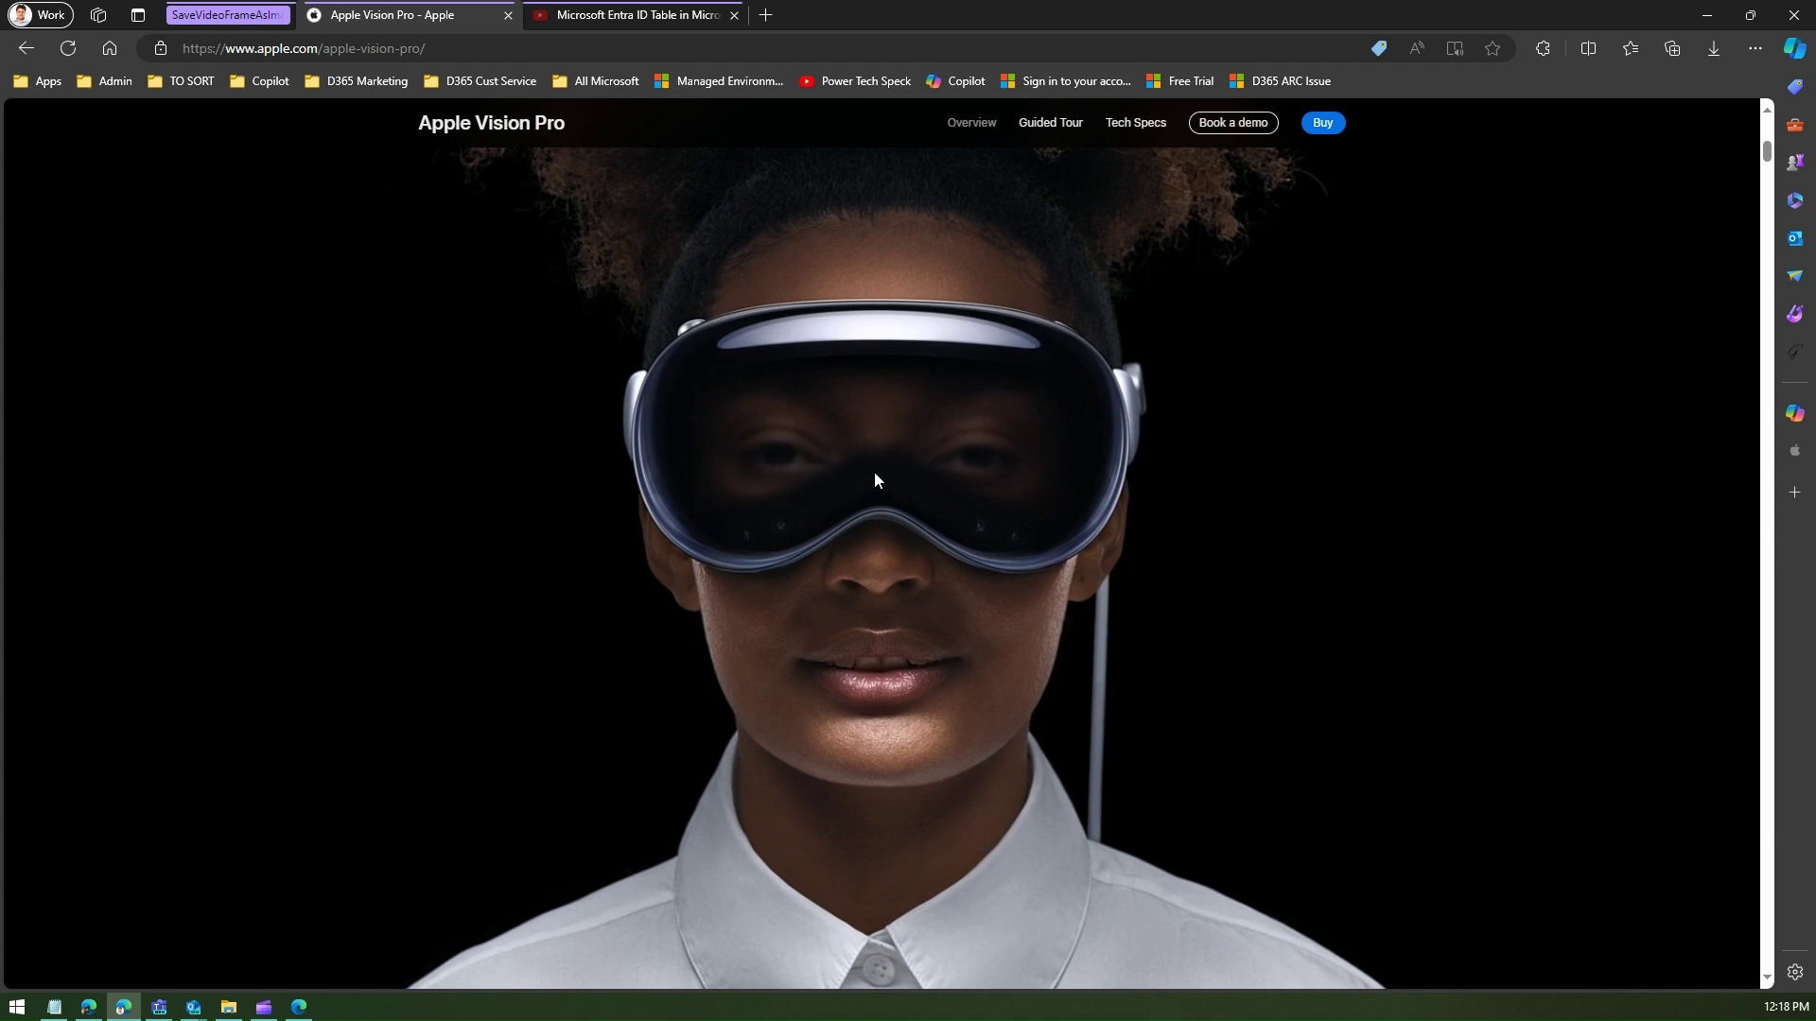
Step: Save the headset video frame to Downloads as Apple.png, with file type set to All files
right_click(874, 479)
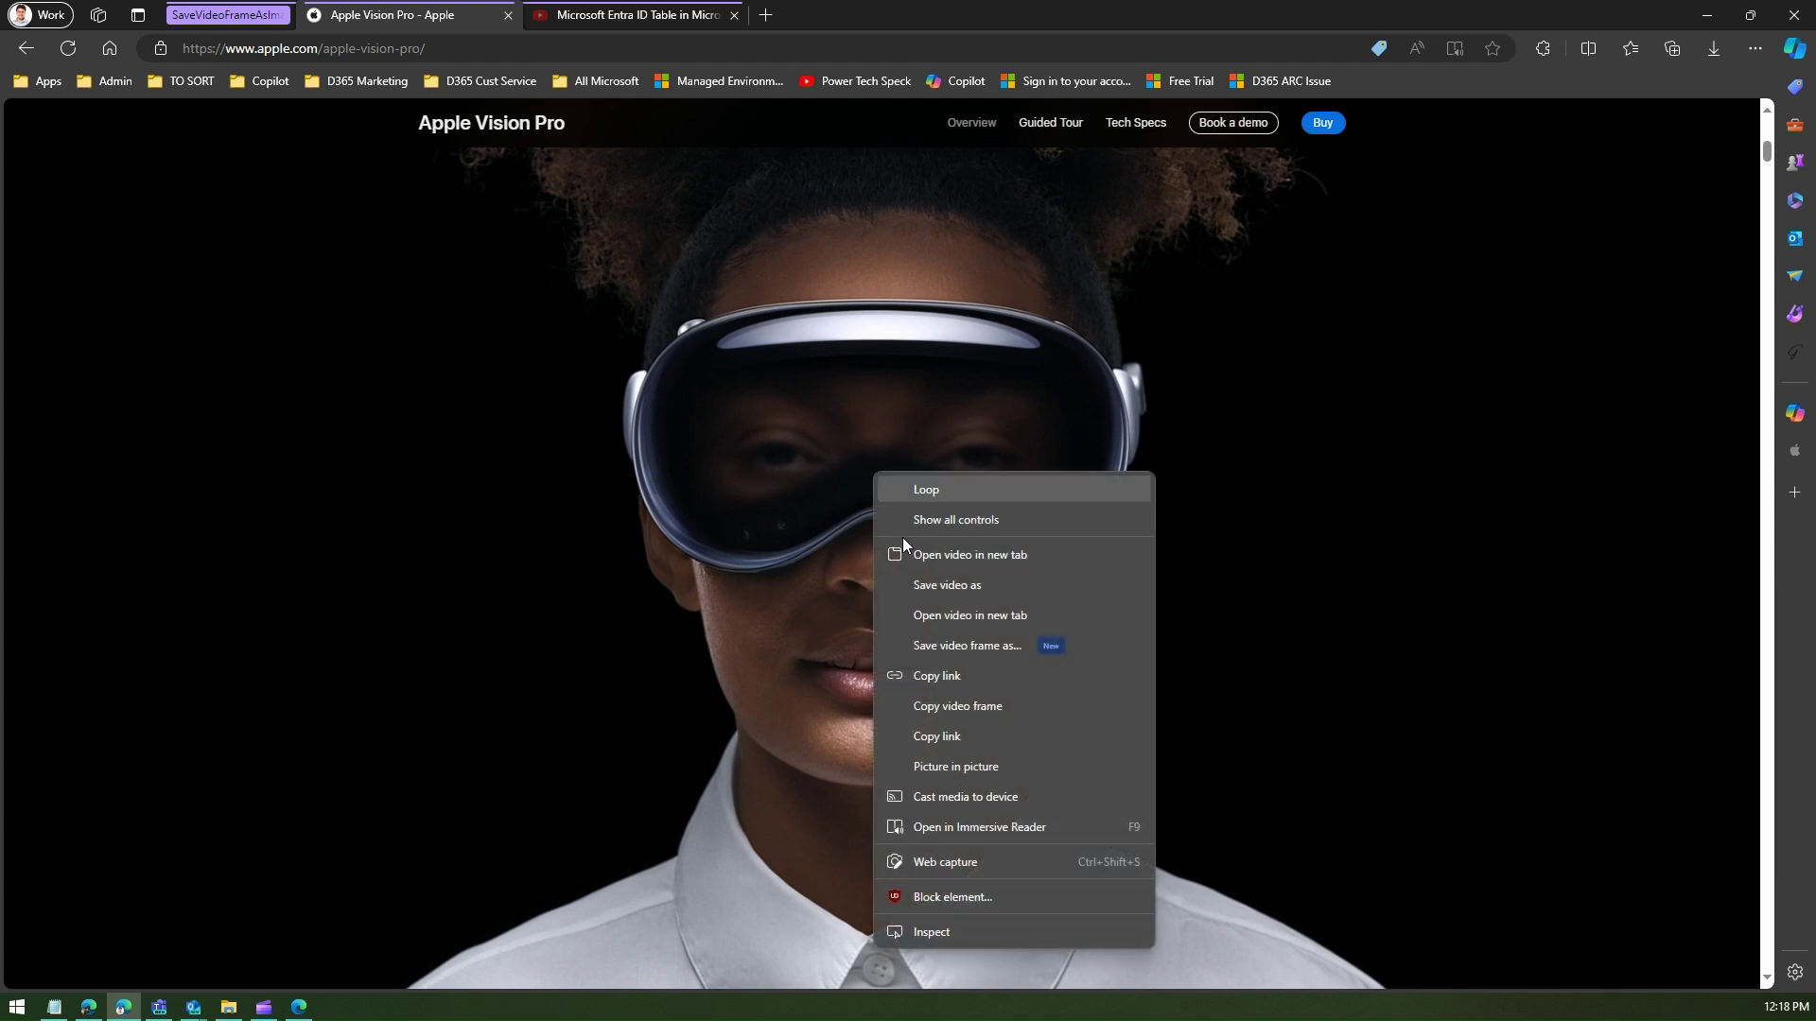
click(951, 647)
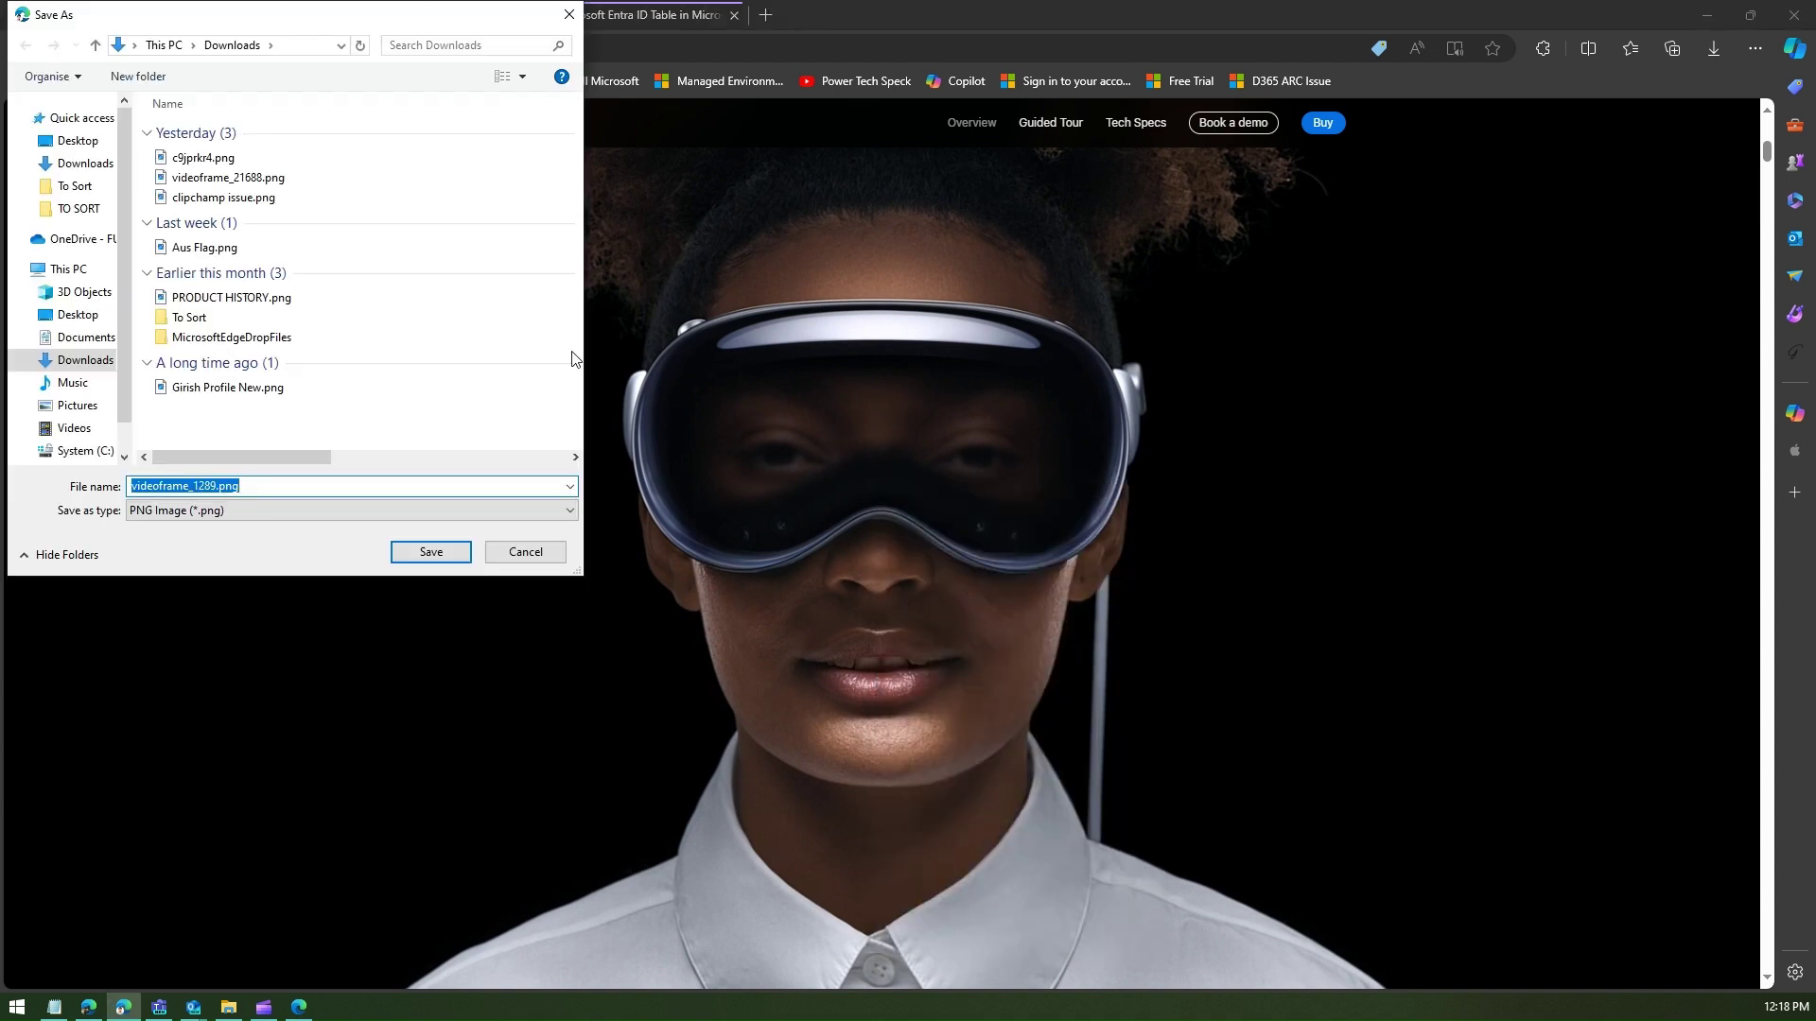
click(194, 514)
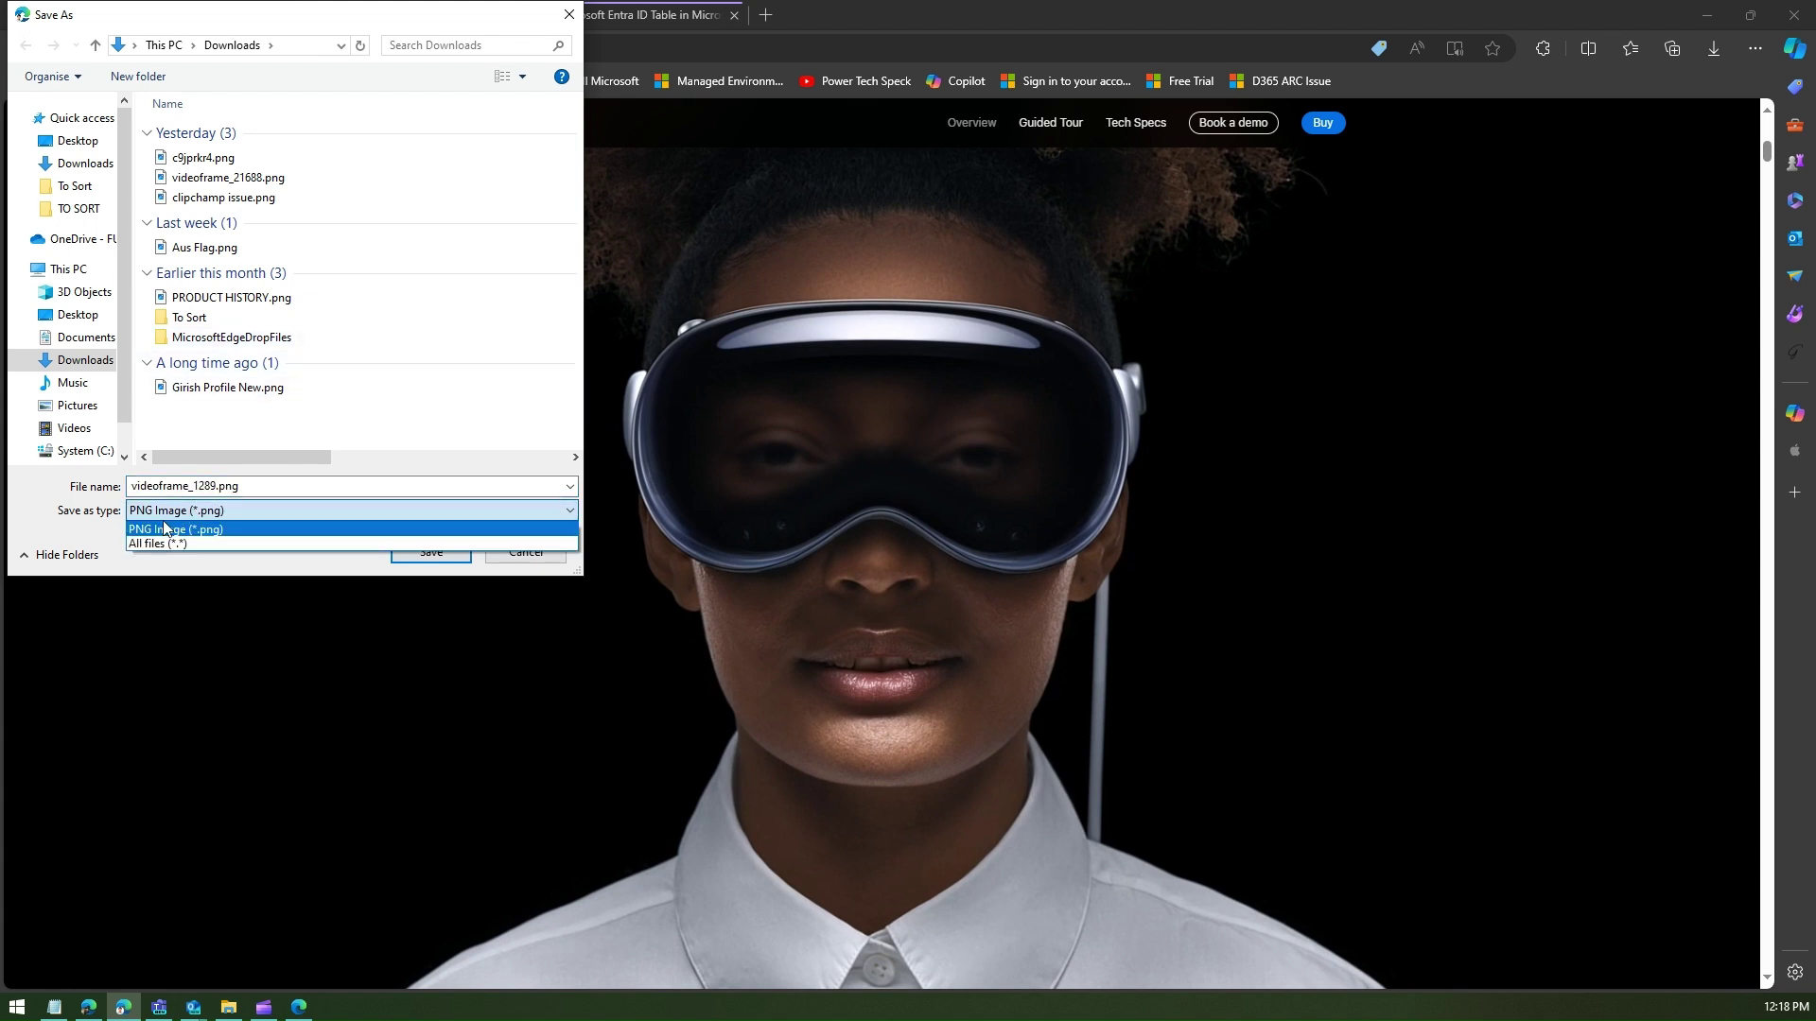
click(191, 486)
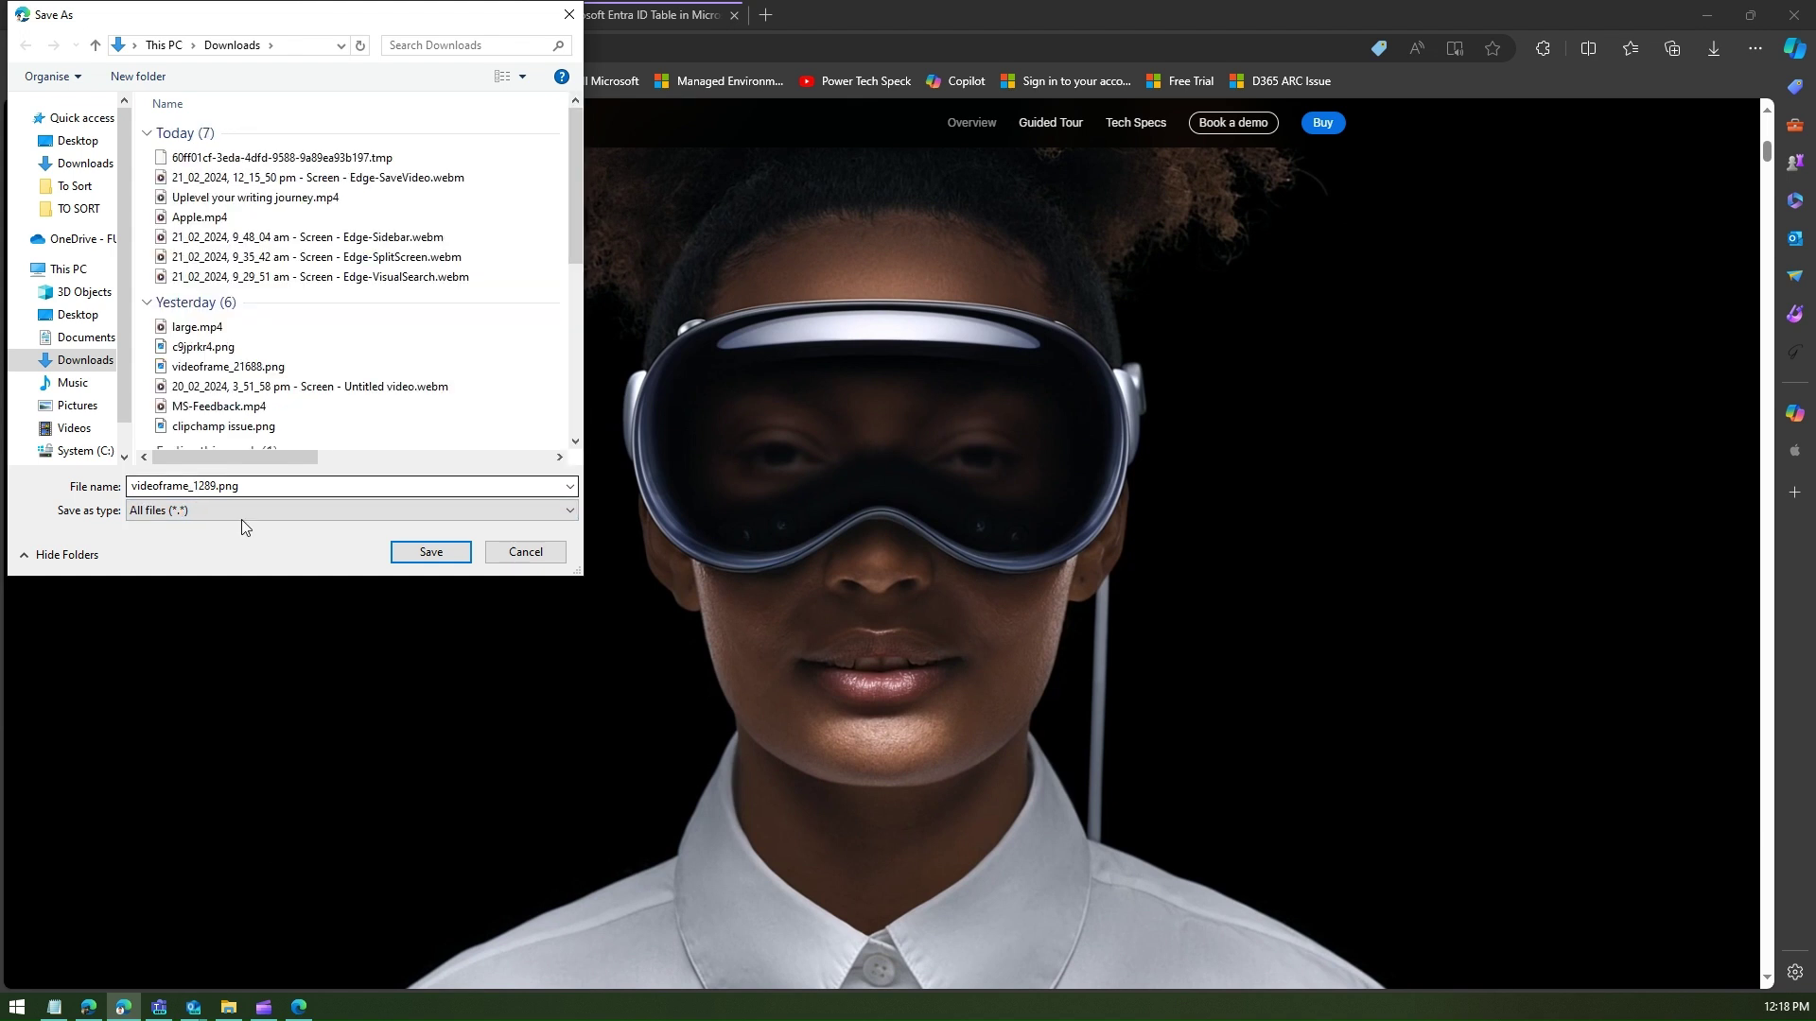
double_click(239, 487)
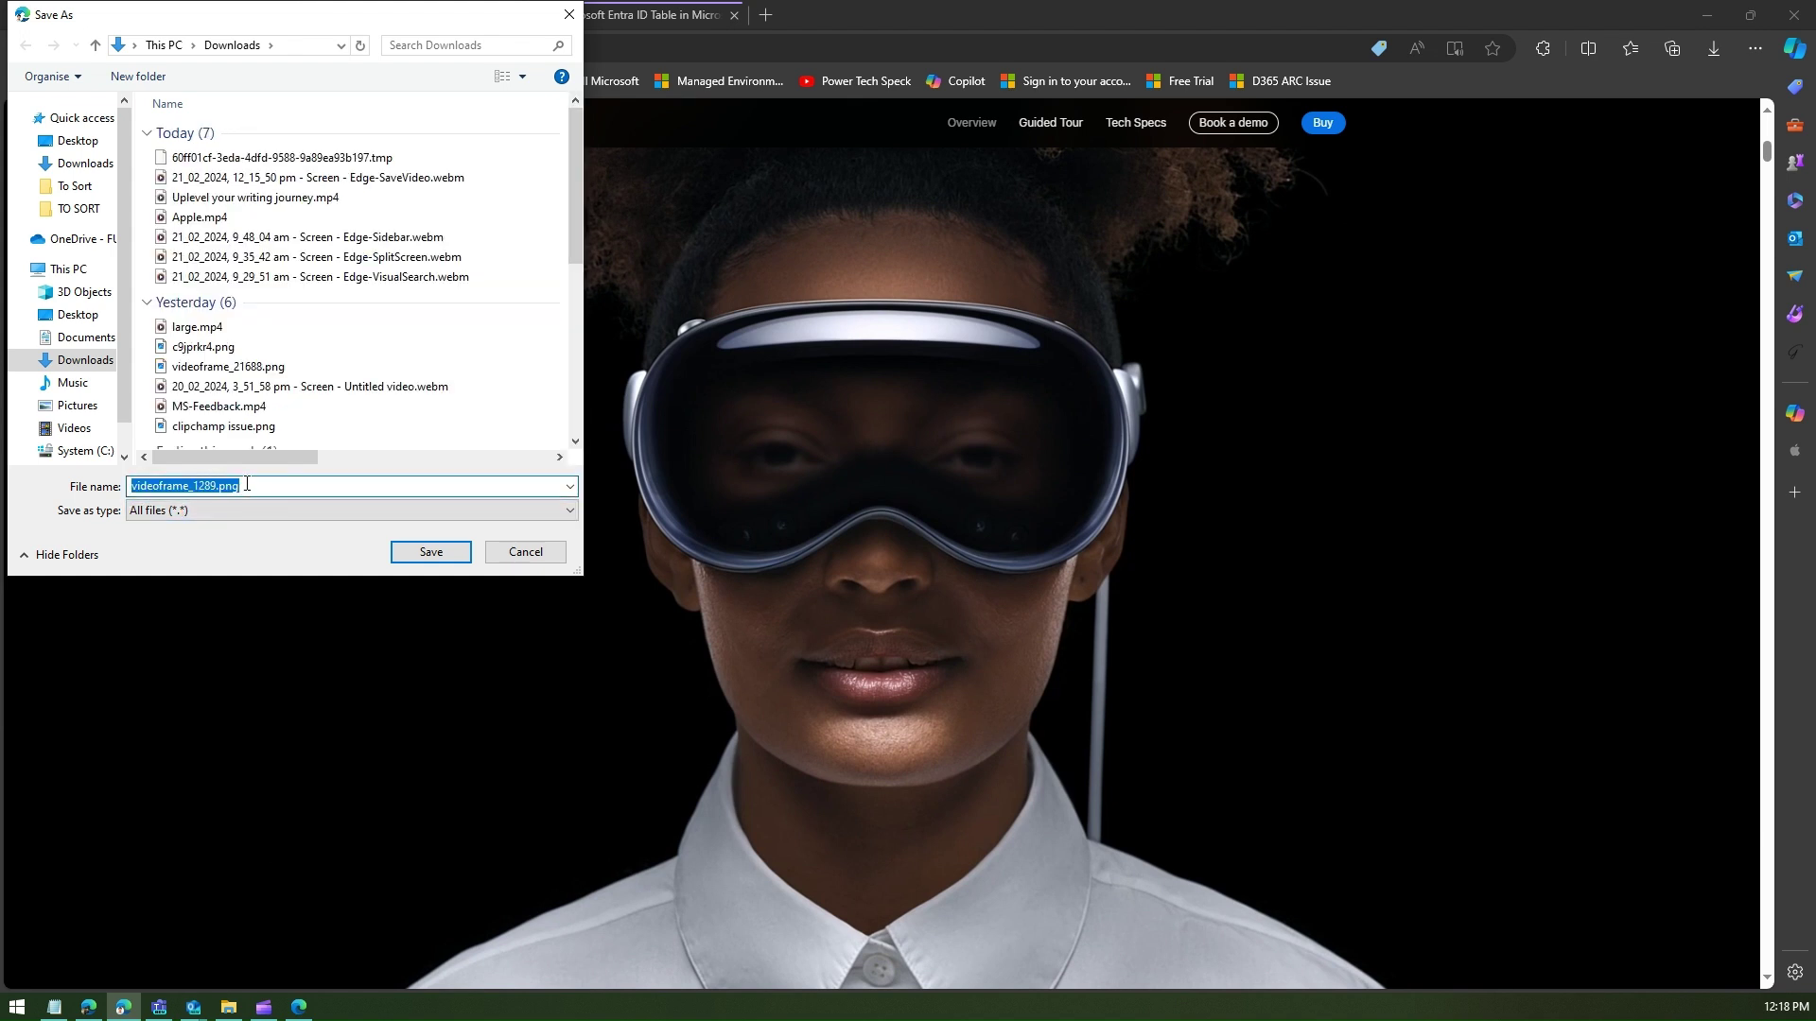
text(Apple)
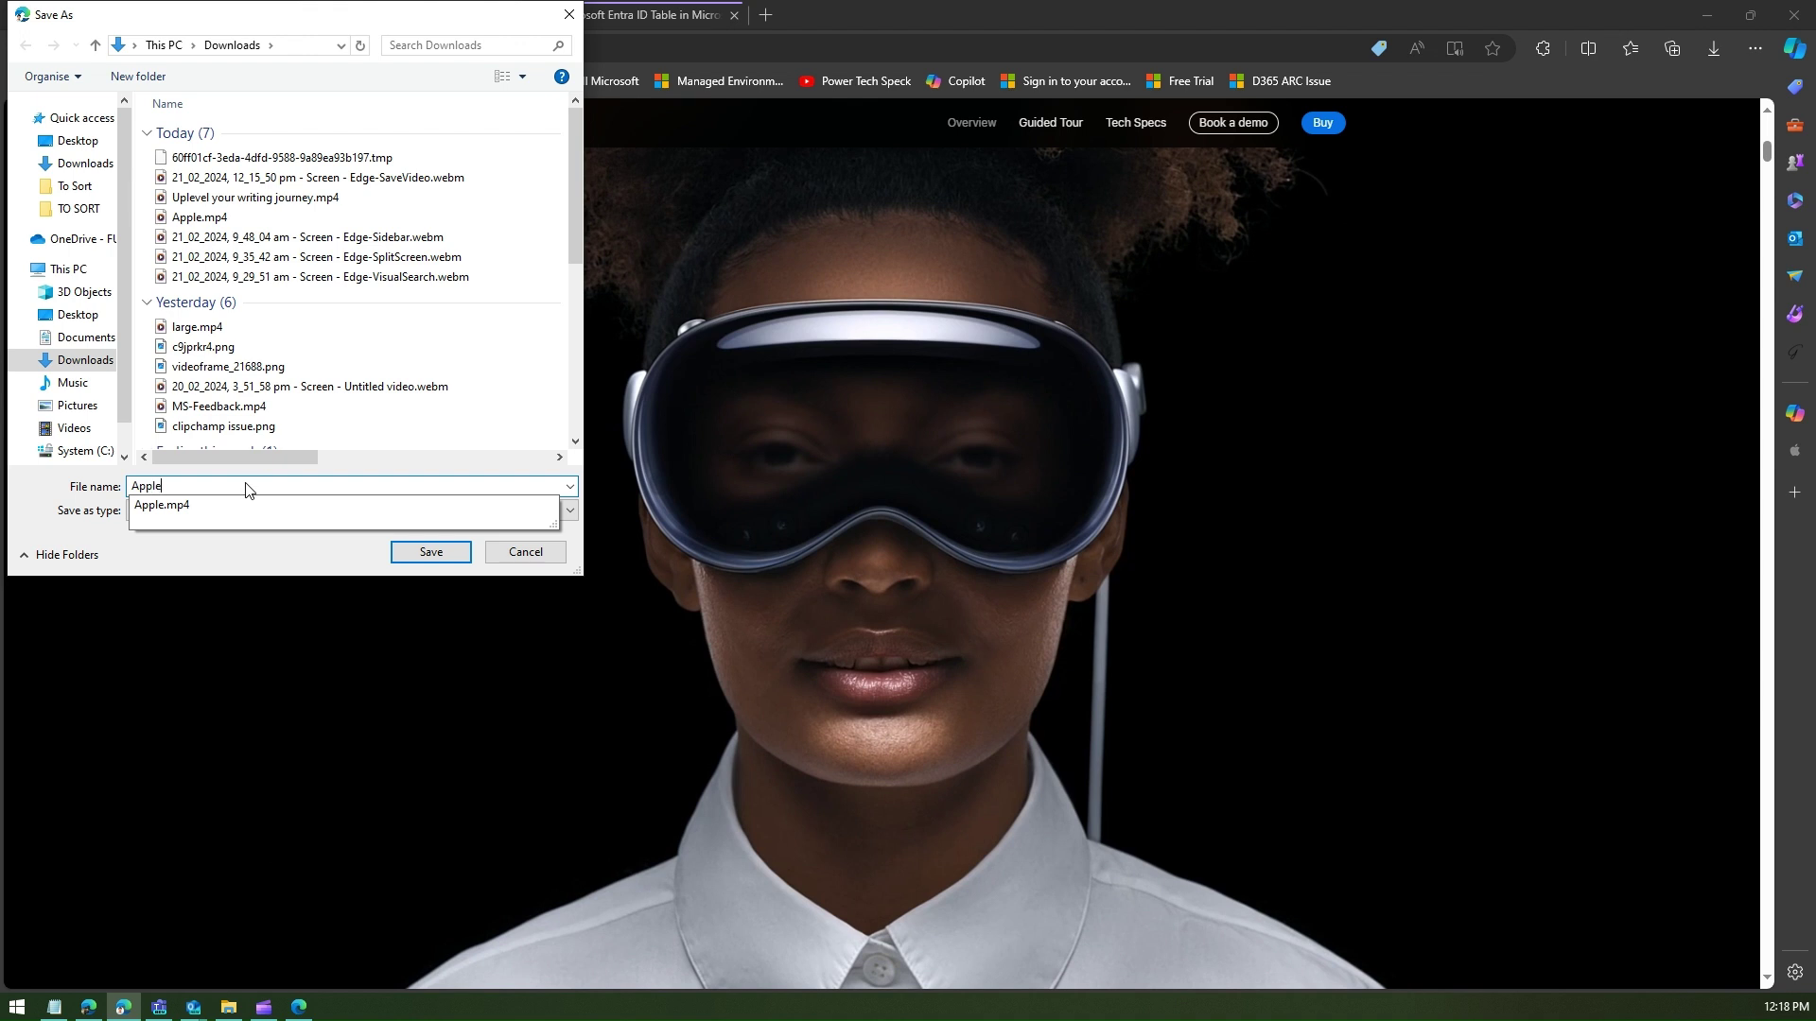
text(.png)
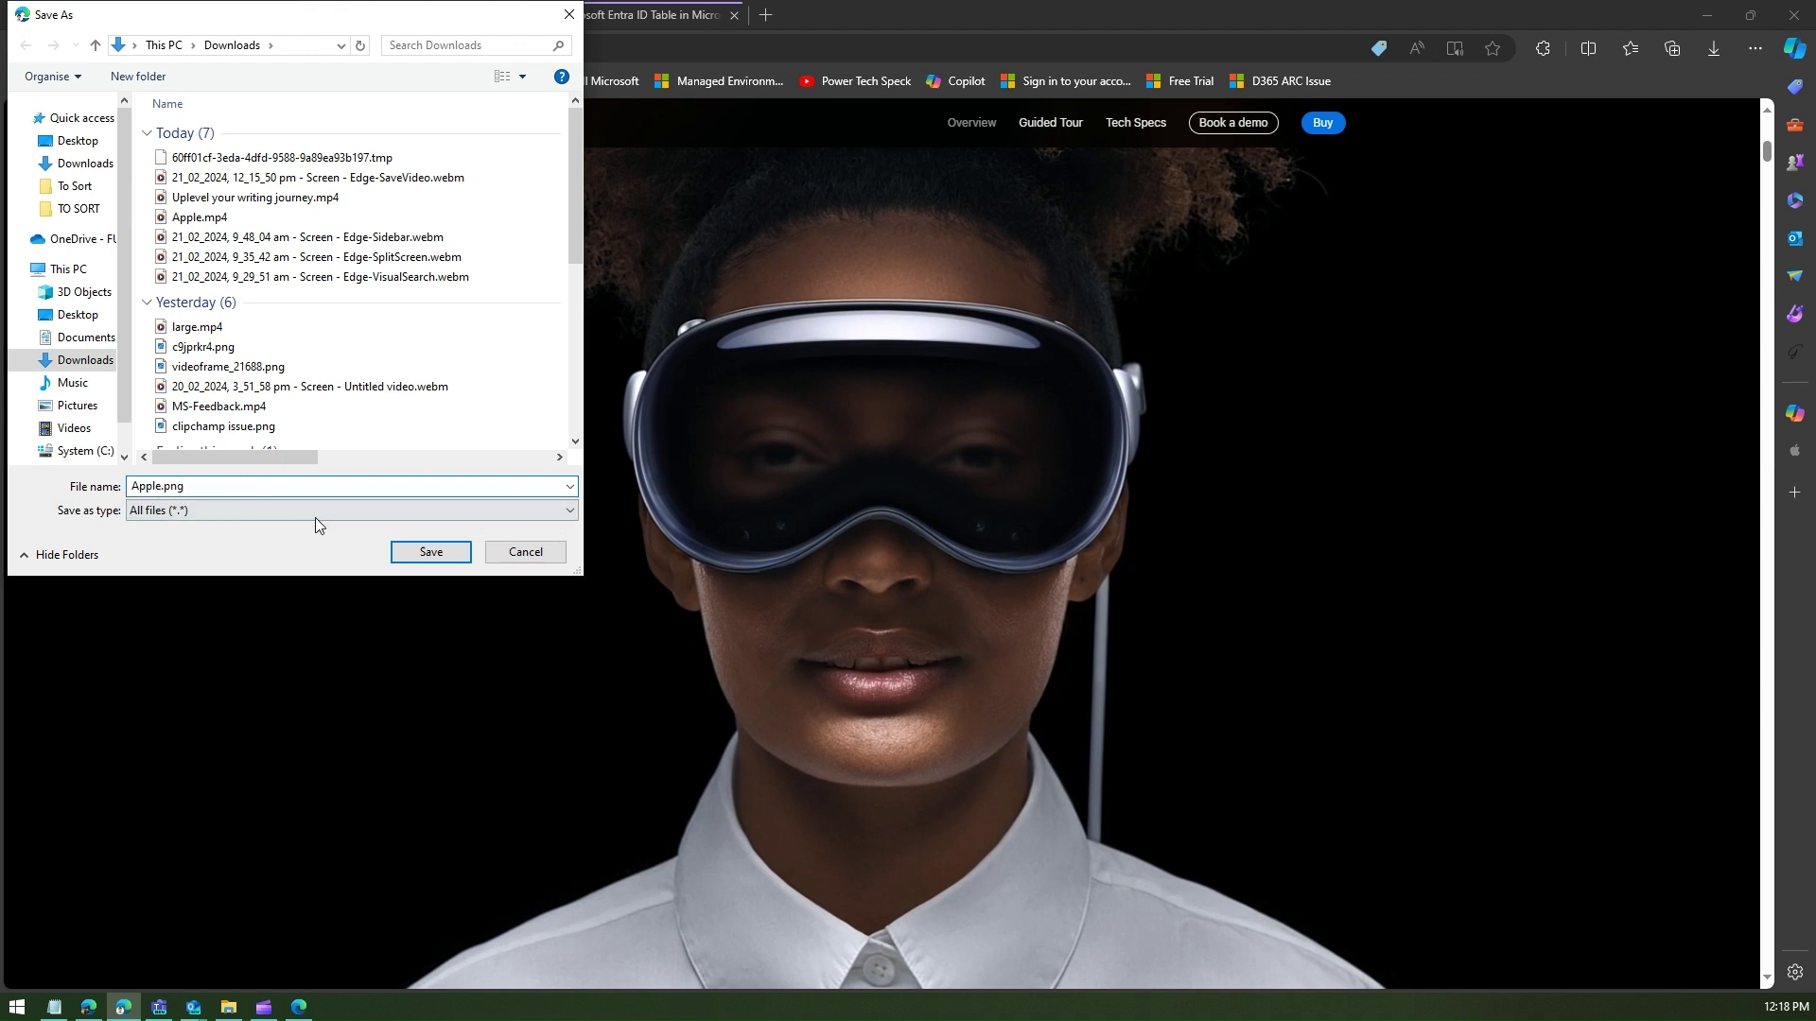
Step: Save Apple.png and view its file info in Photos: 1426 x 1550, 1.4 MB
click(438, 556)
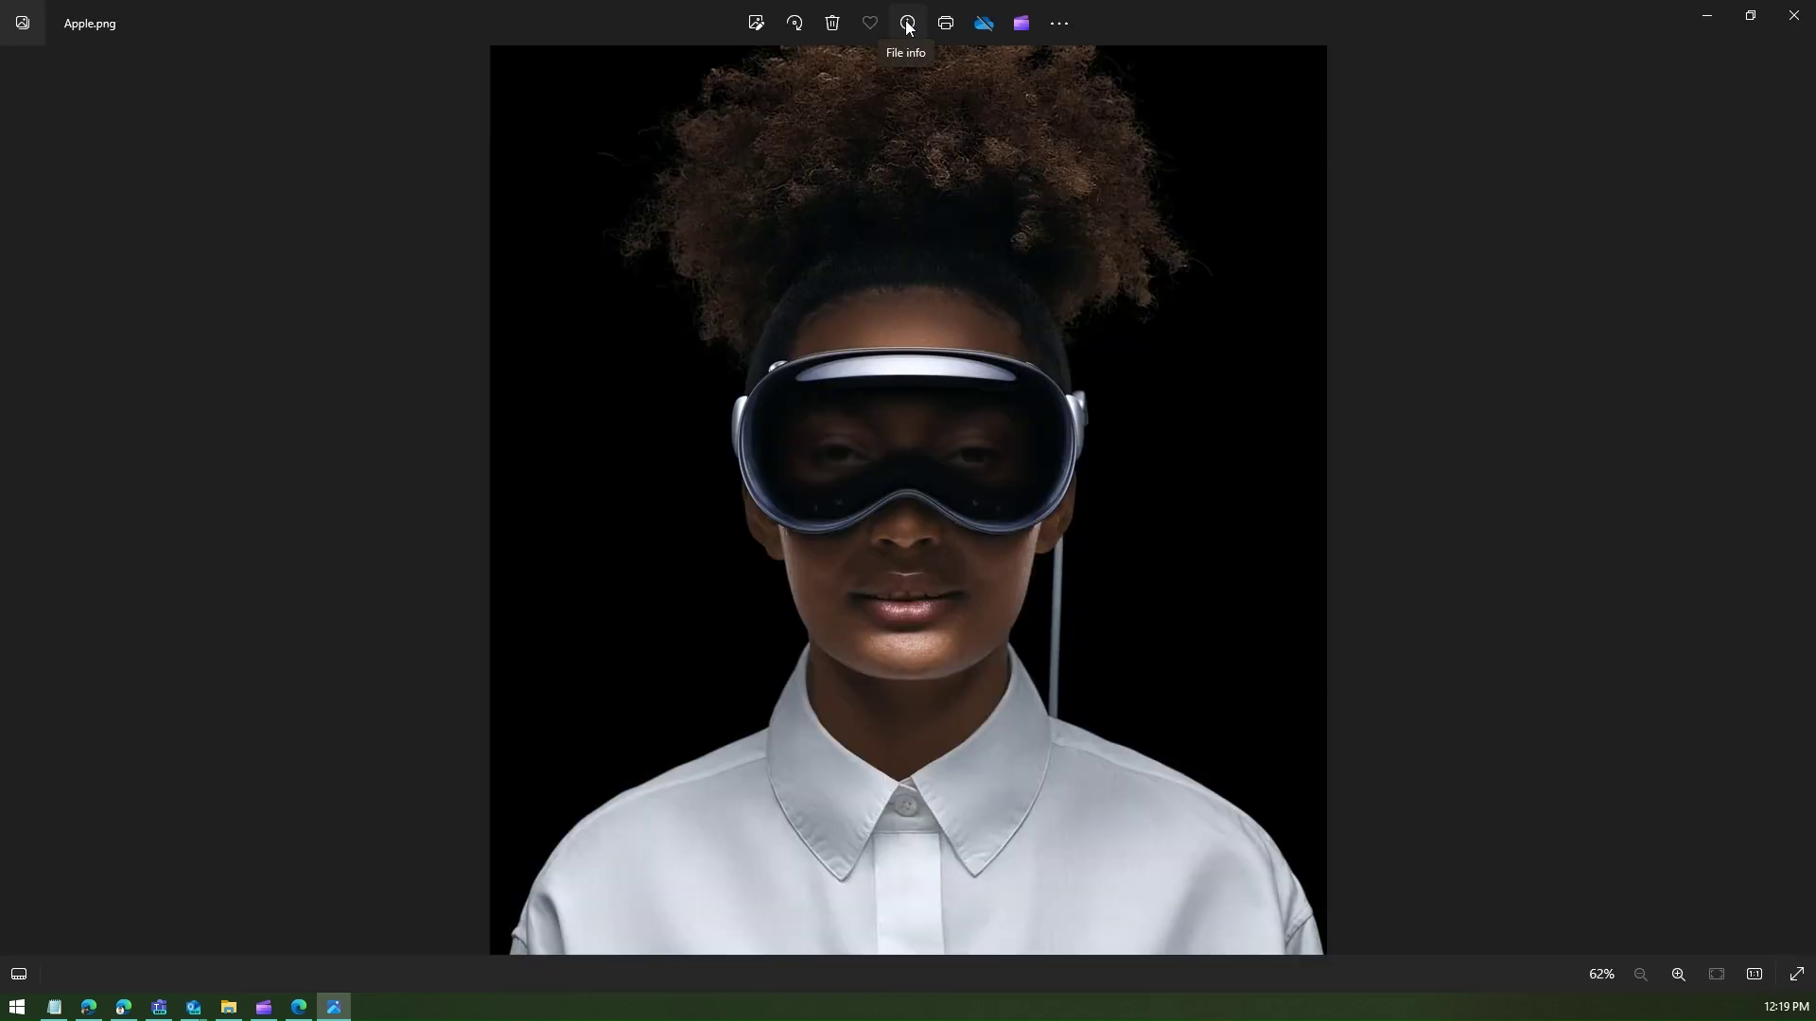
click(907, 24)
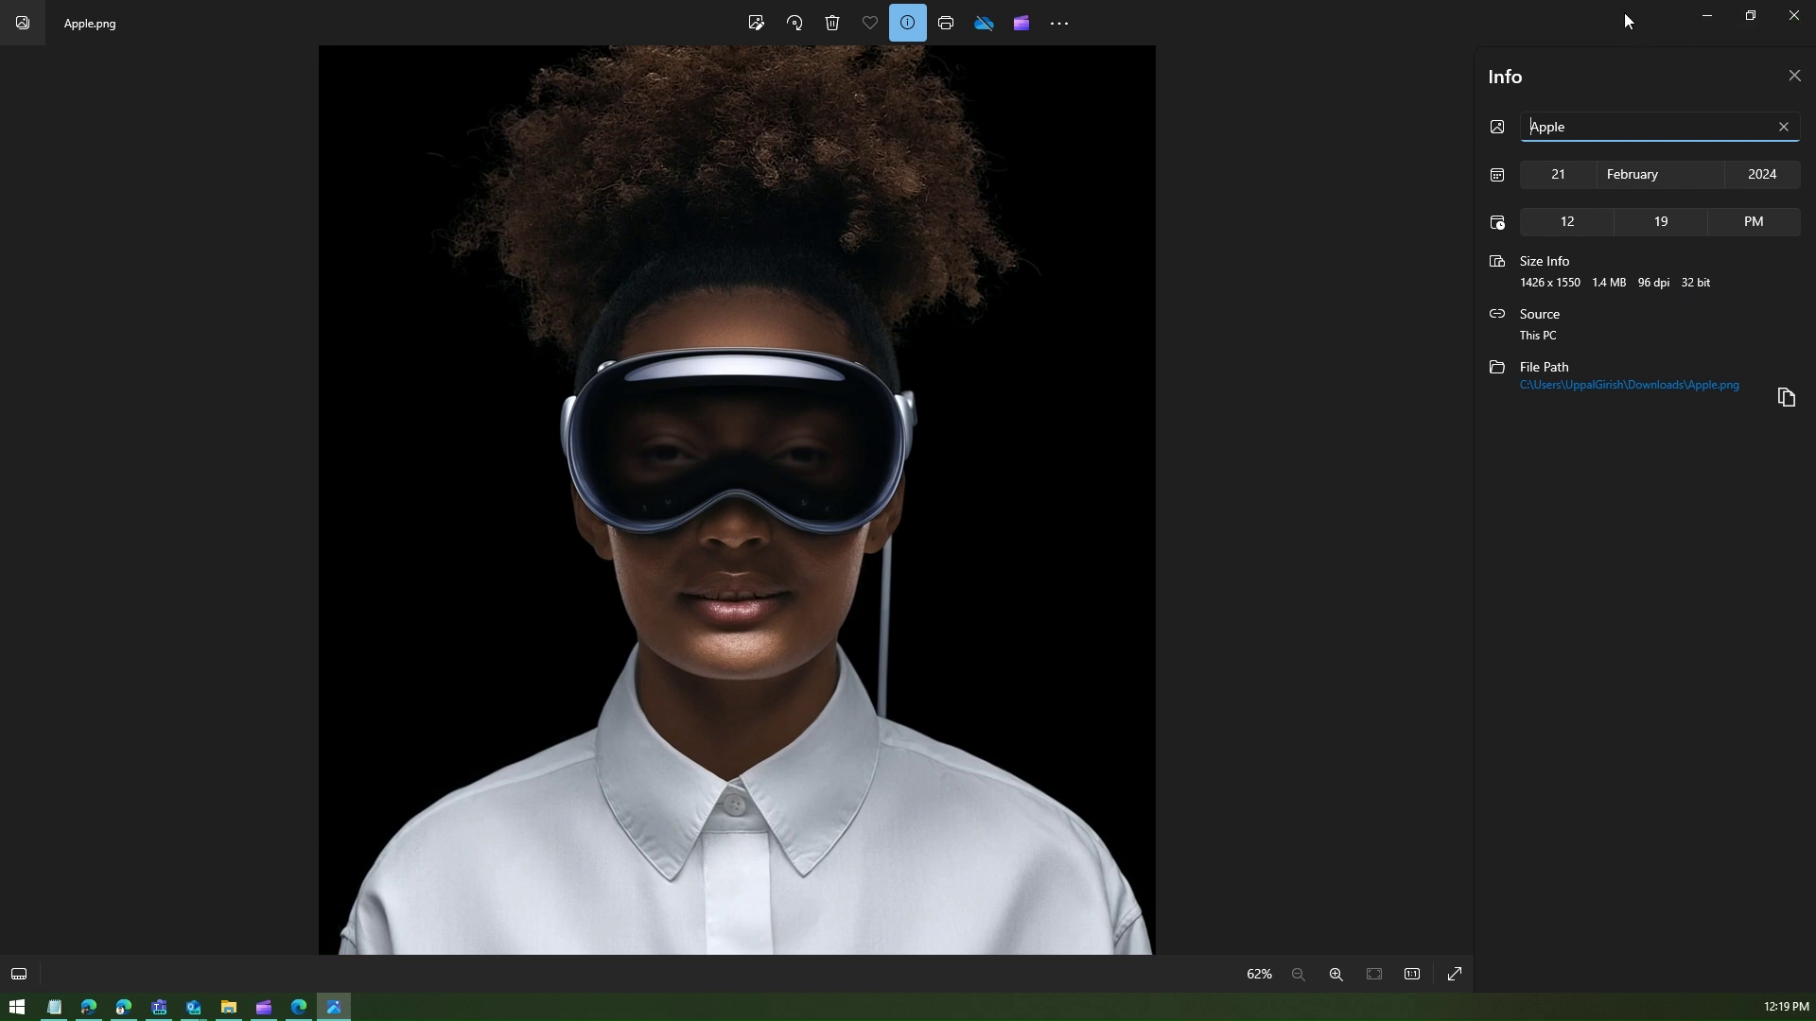
Step: Close Photos and the Downloads list, then bring the 'Free your desktop' apps video into view
click(1706, 15)
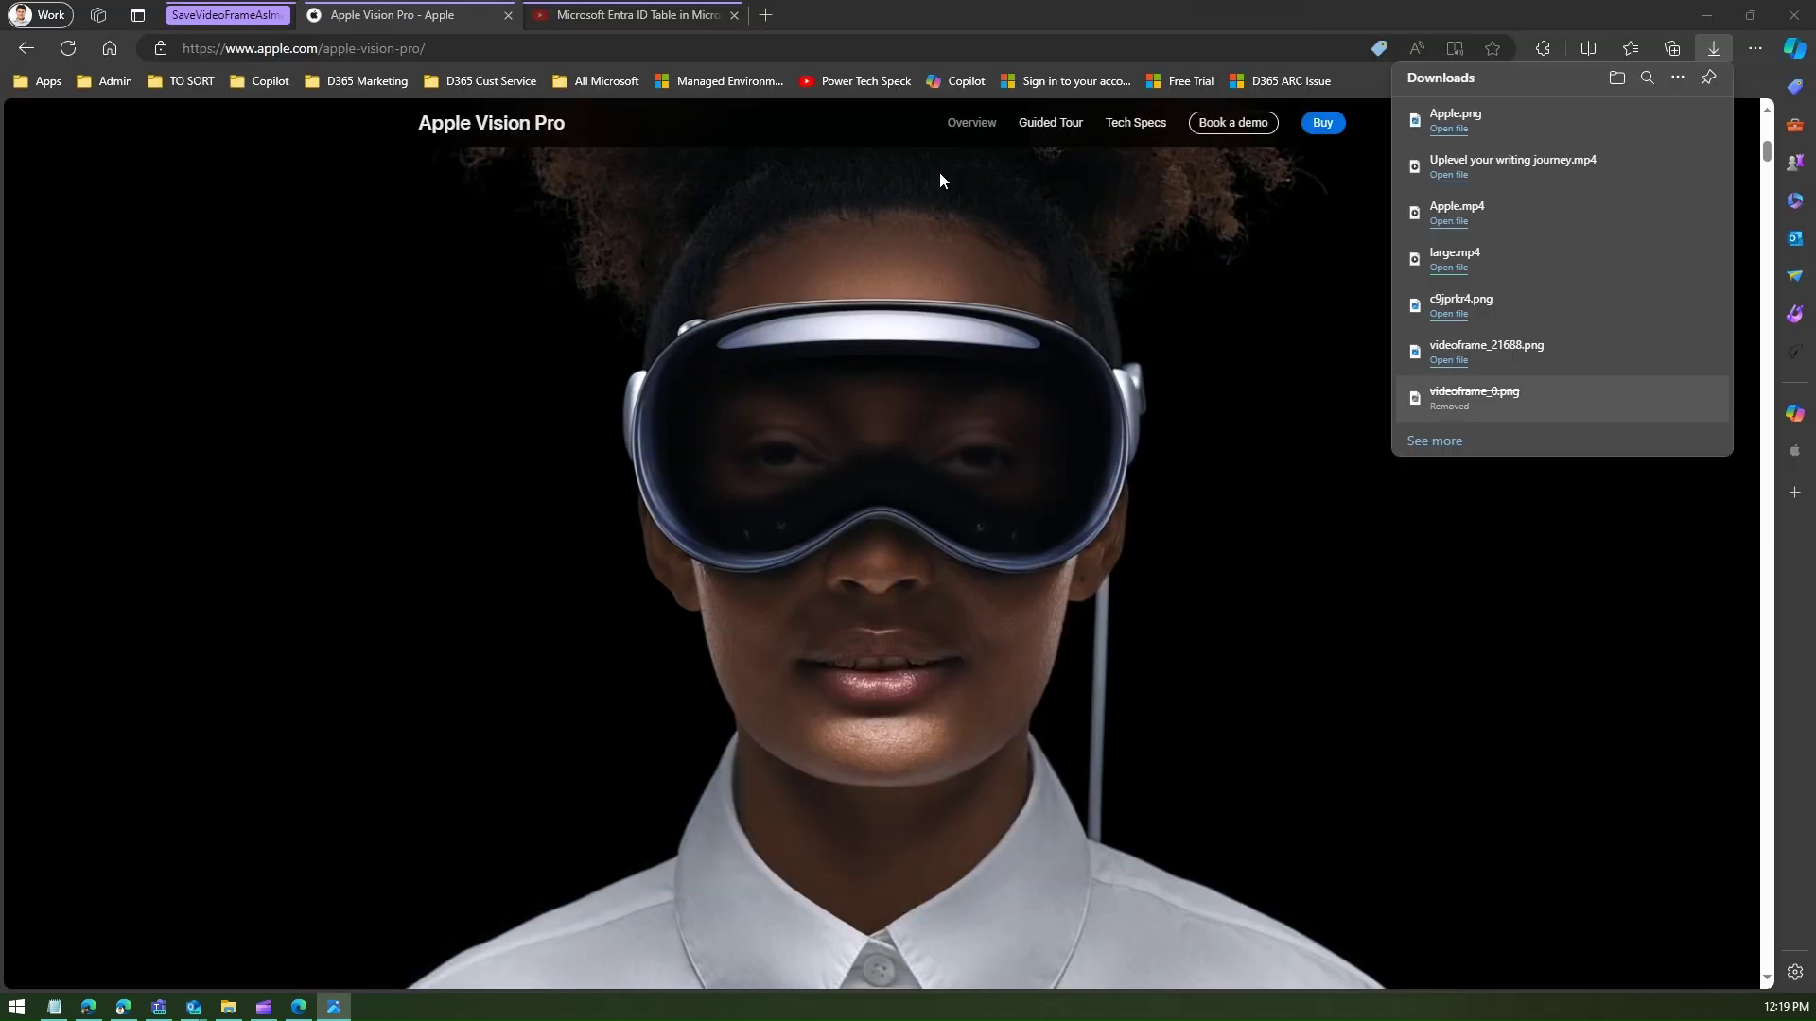
click(1770, 558)
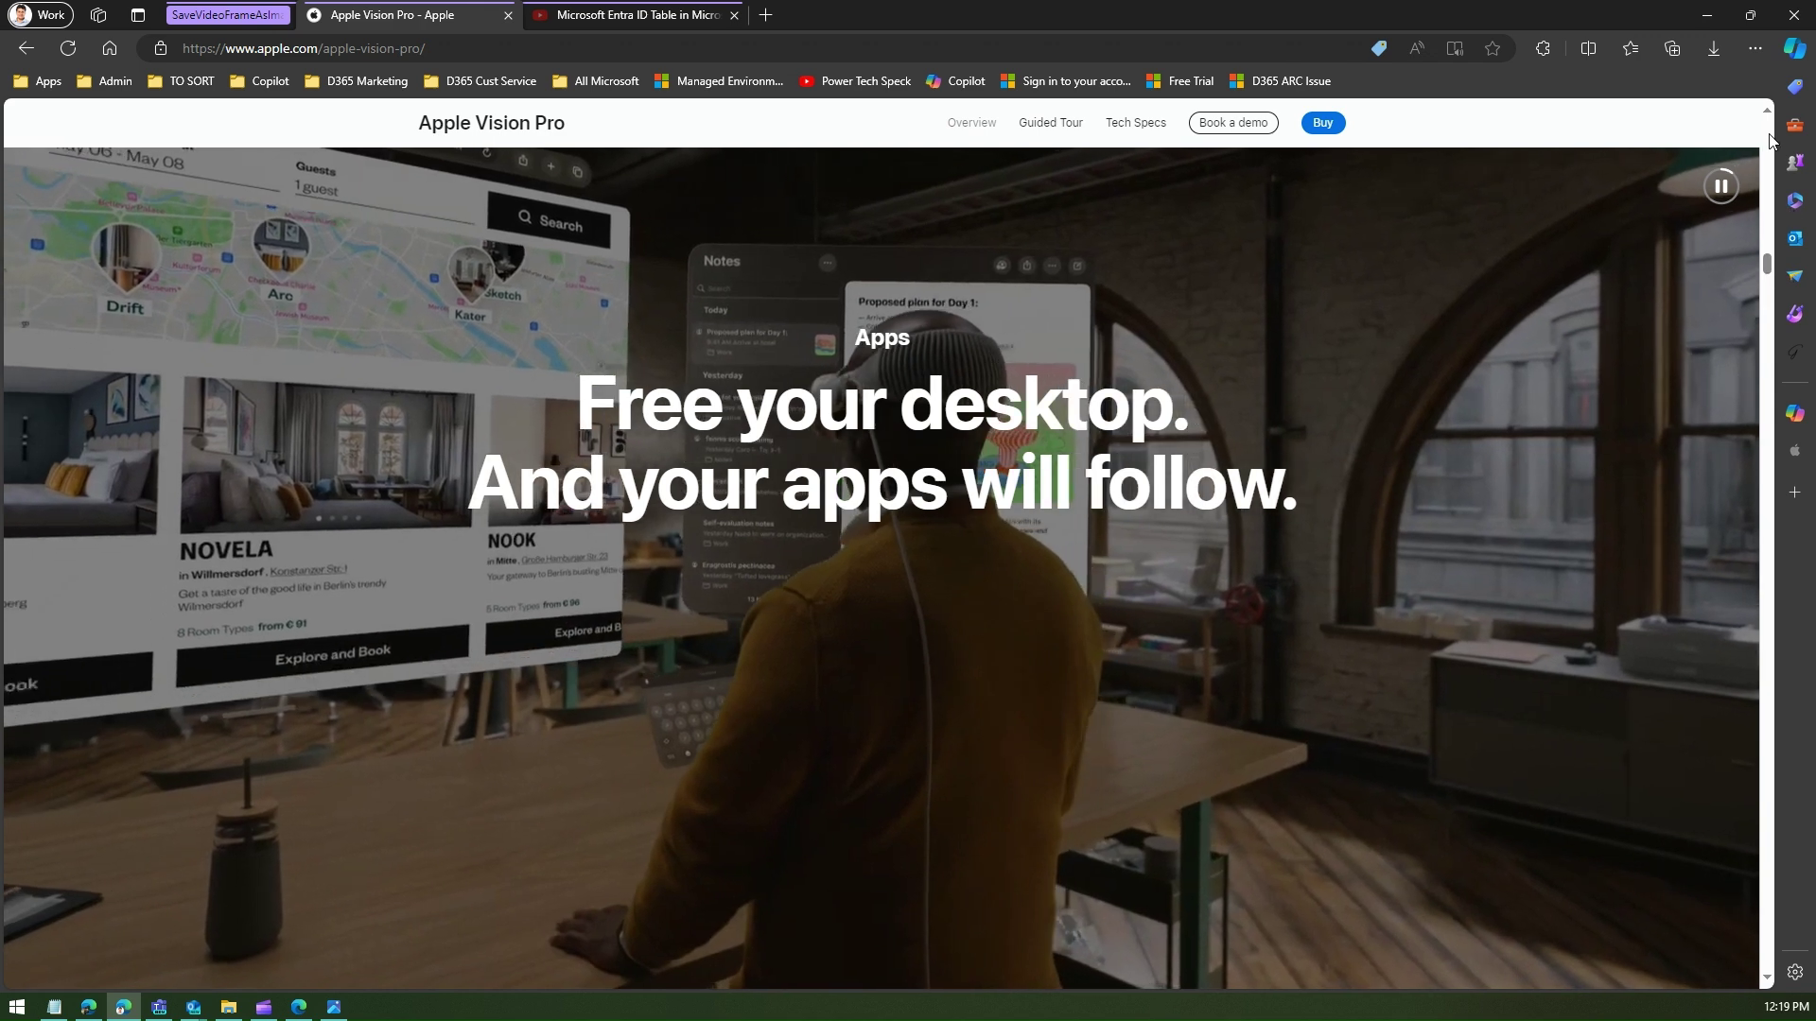
scroll(884, 526, up, 2)
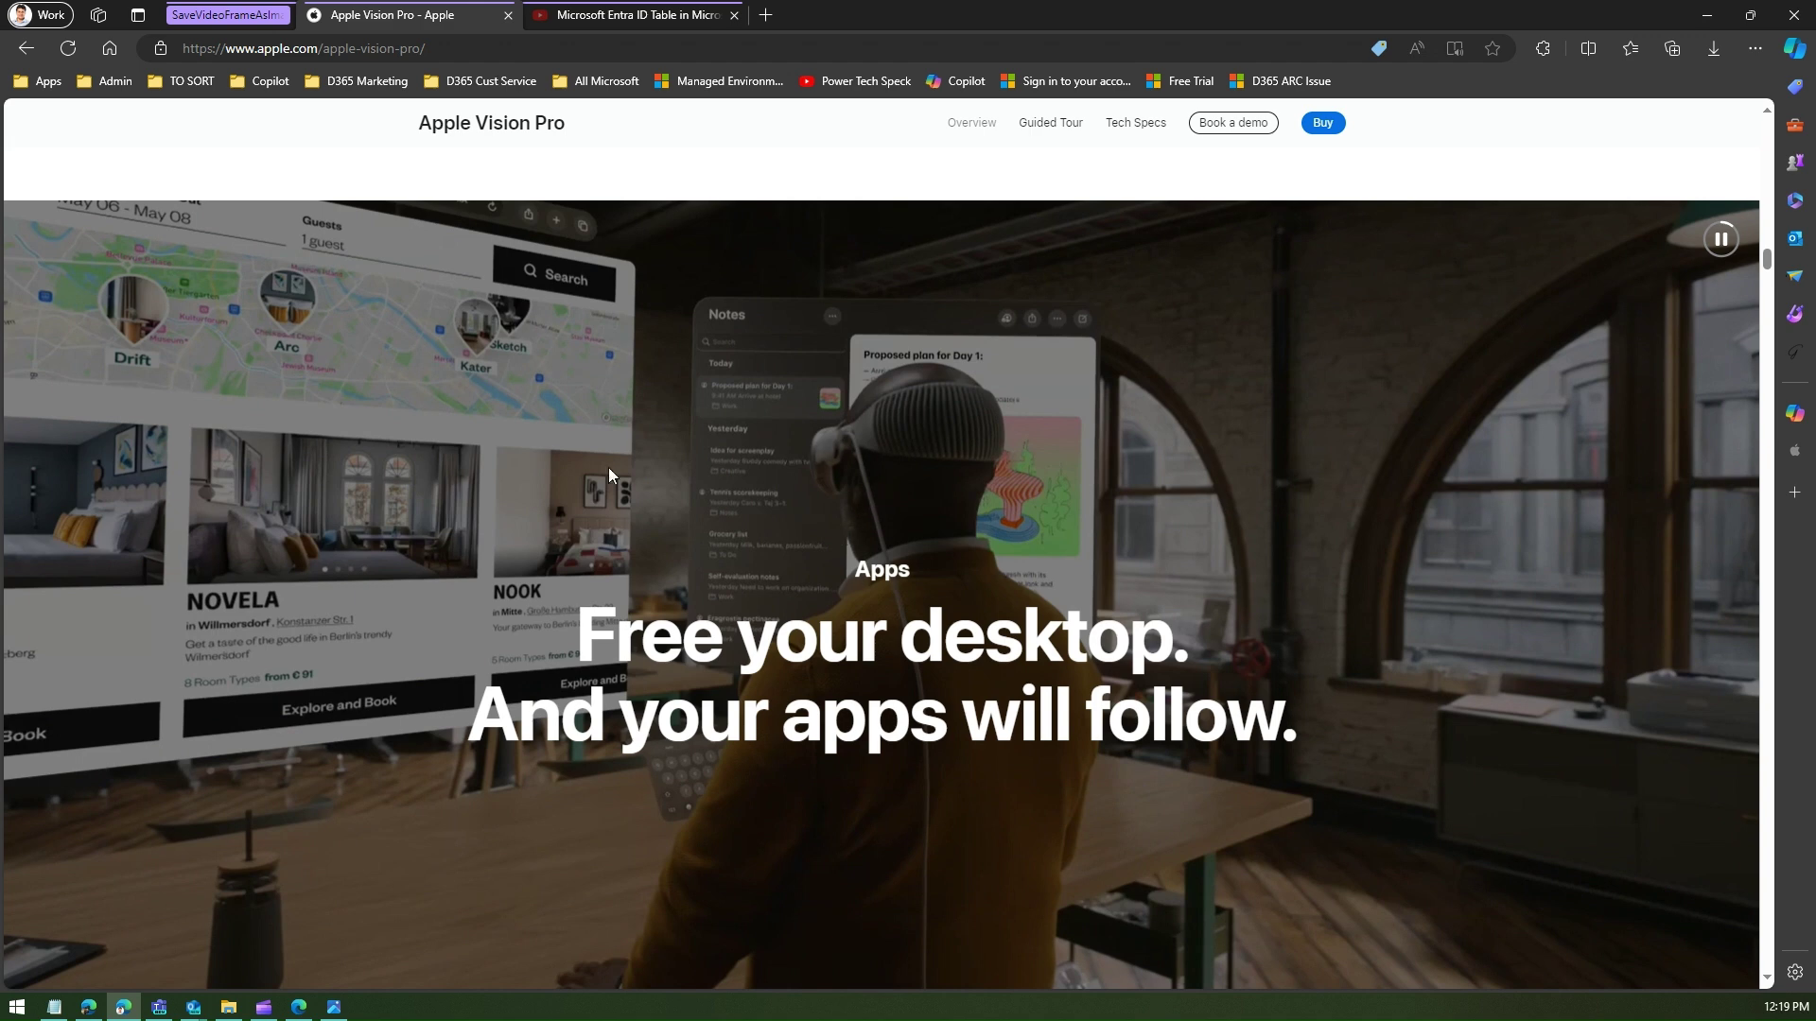
click(1767, 980)
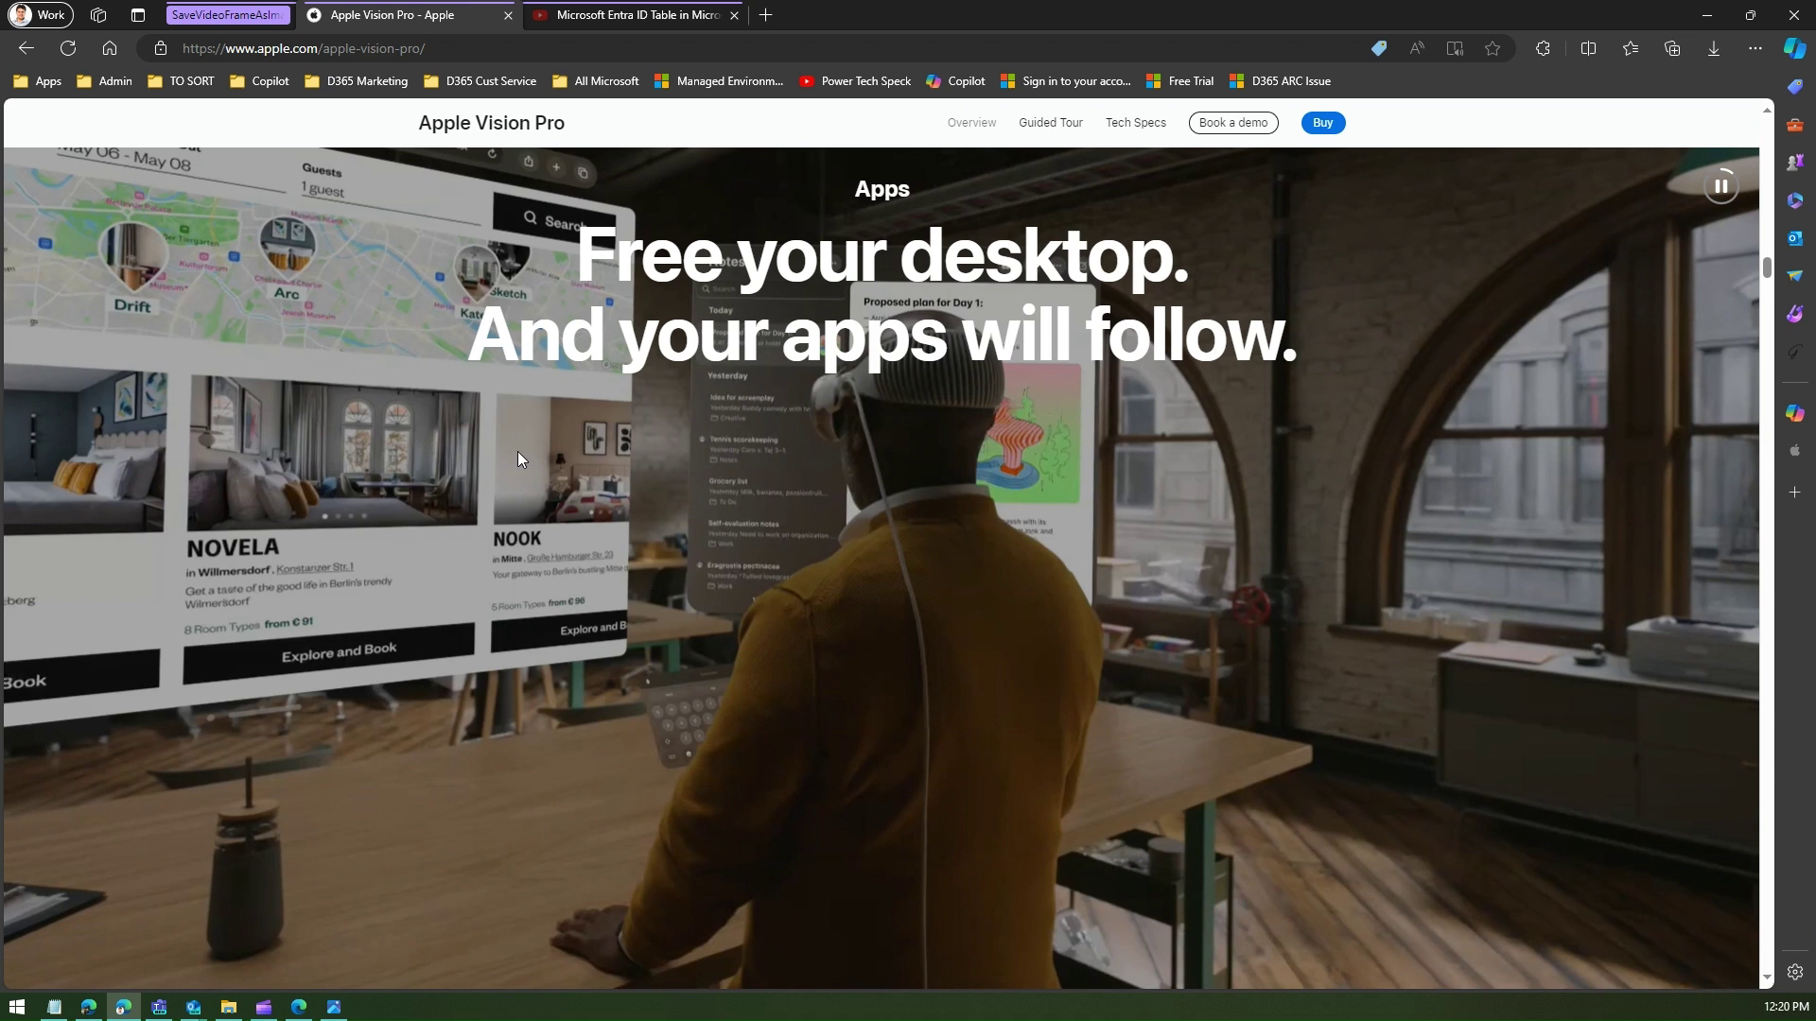
Step: Save the apps video's current frame to Downloads as Apple2
right_click(518, 455)
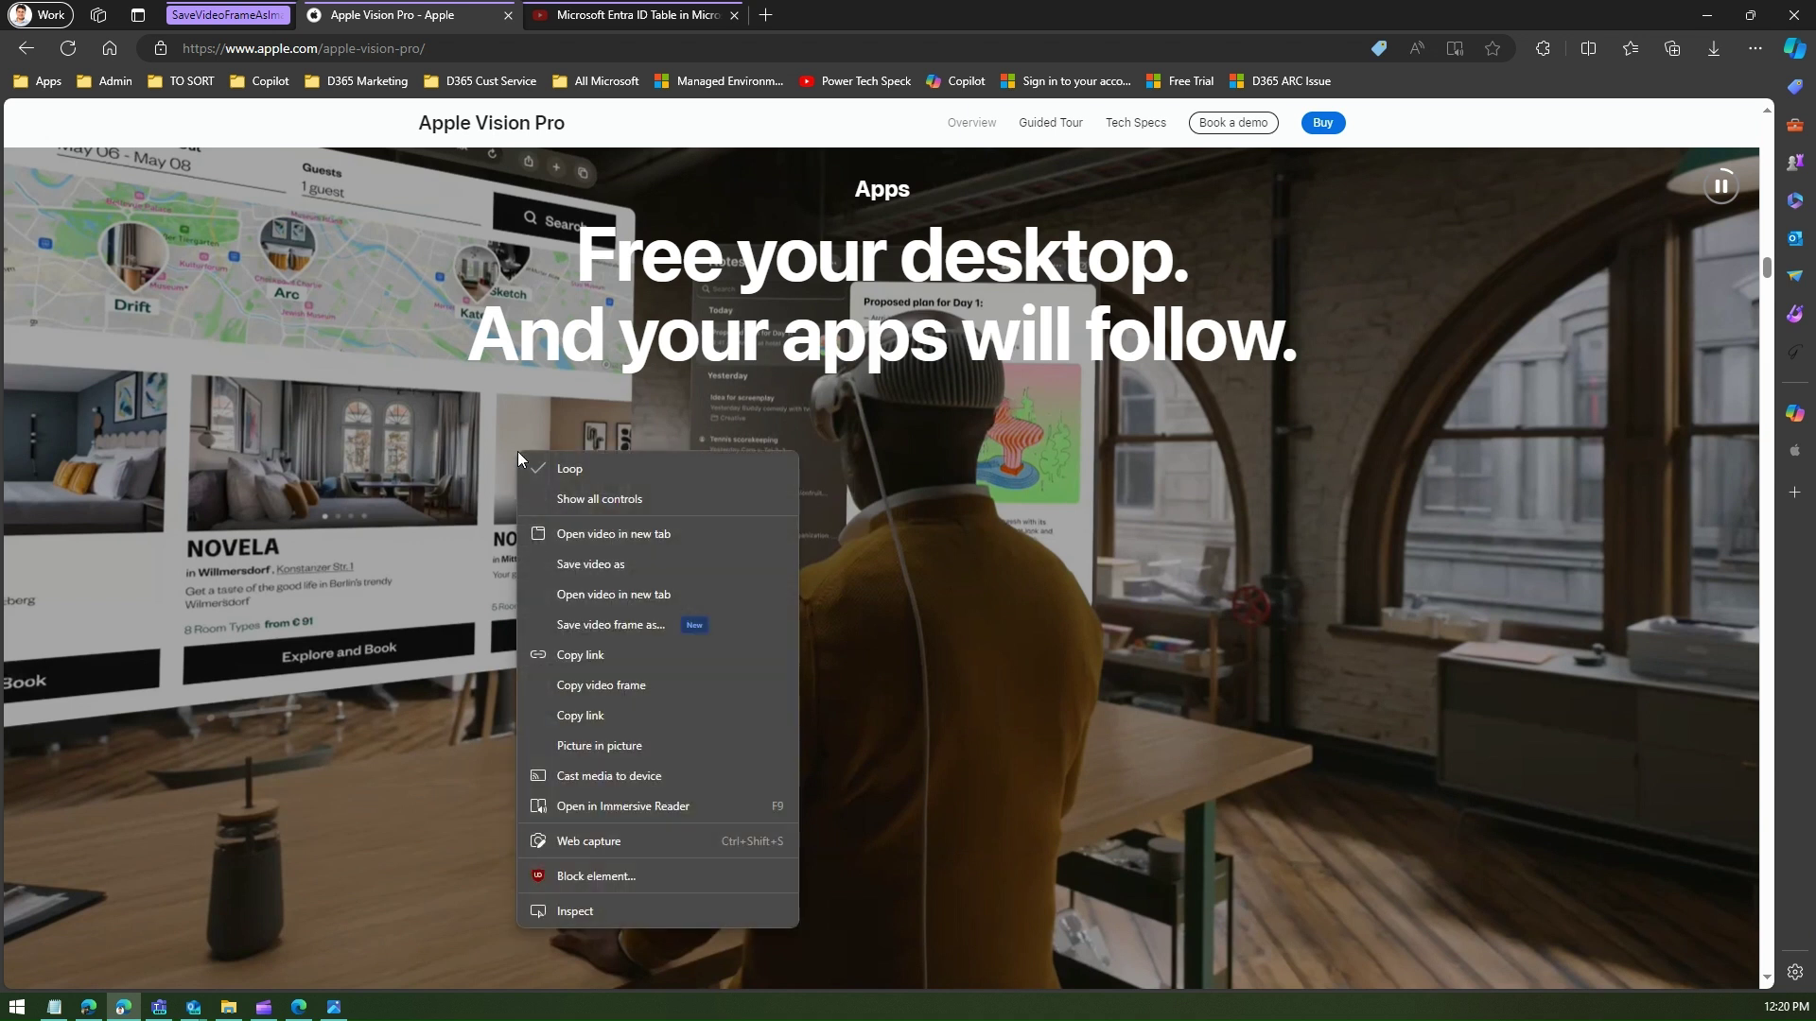
click(598, 624)
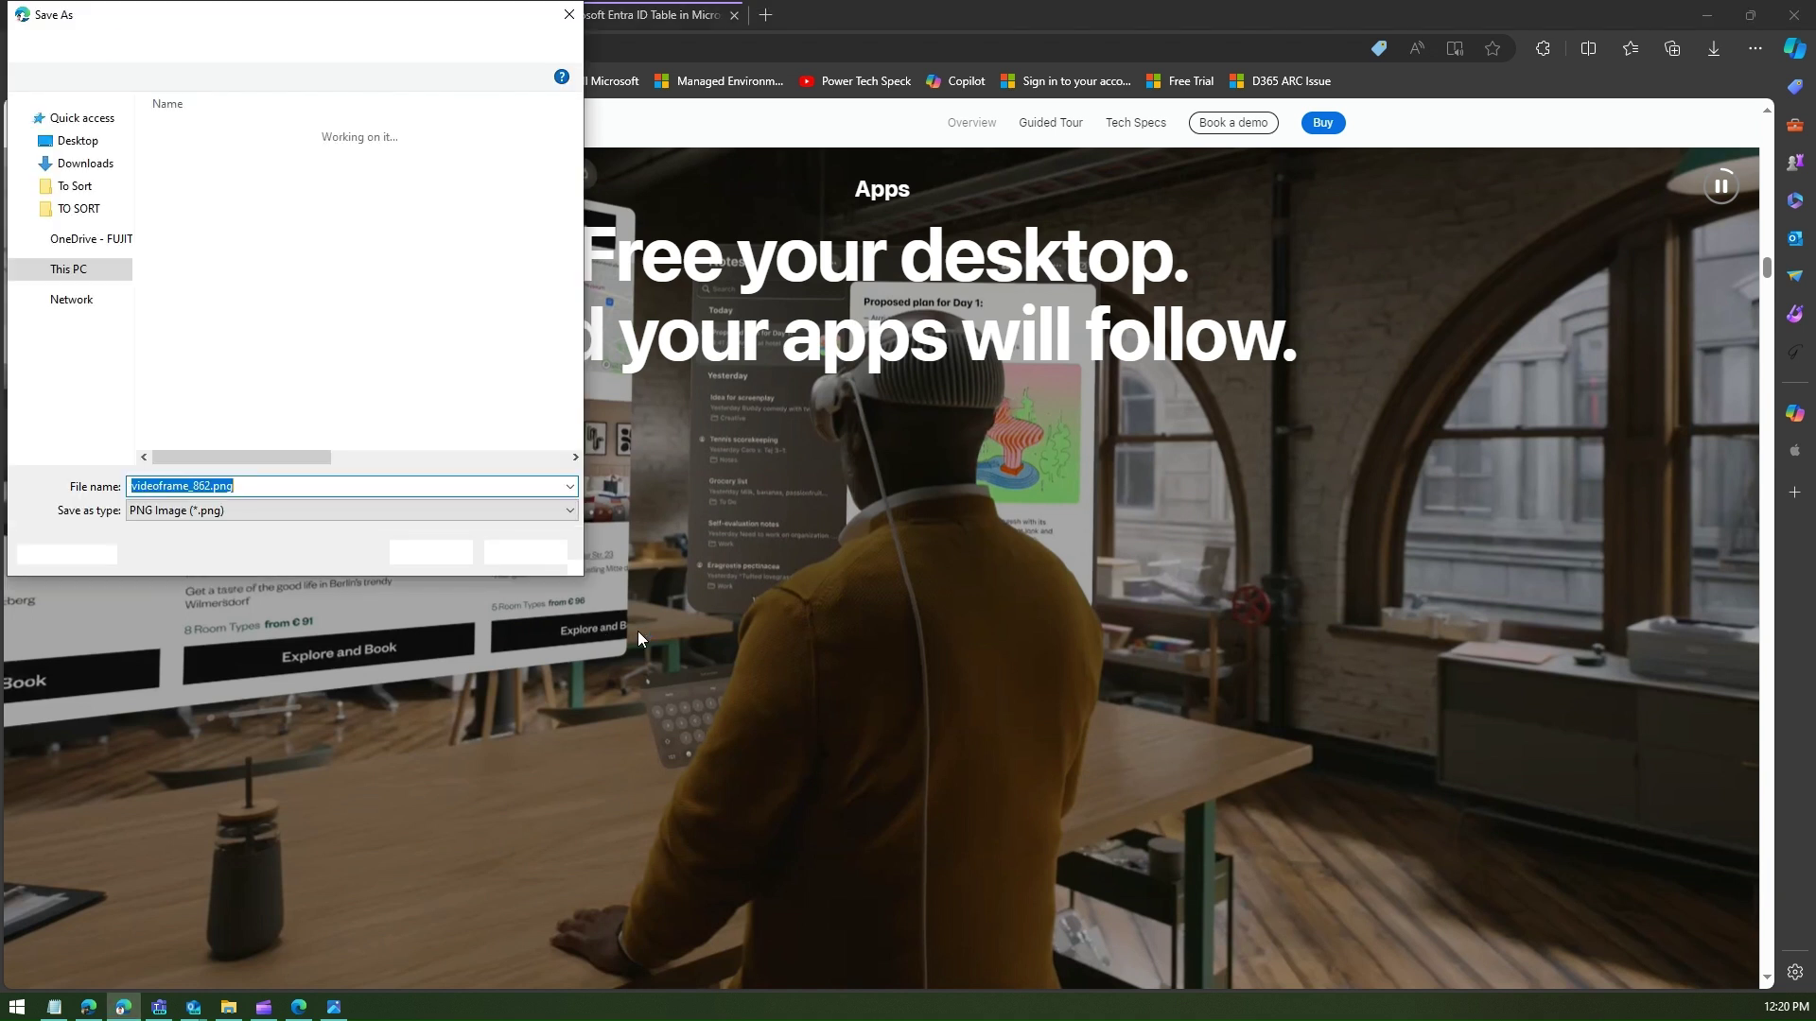
text(Apple2)
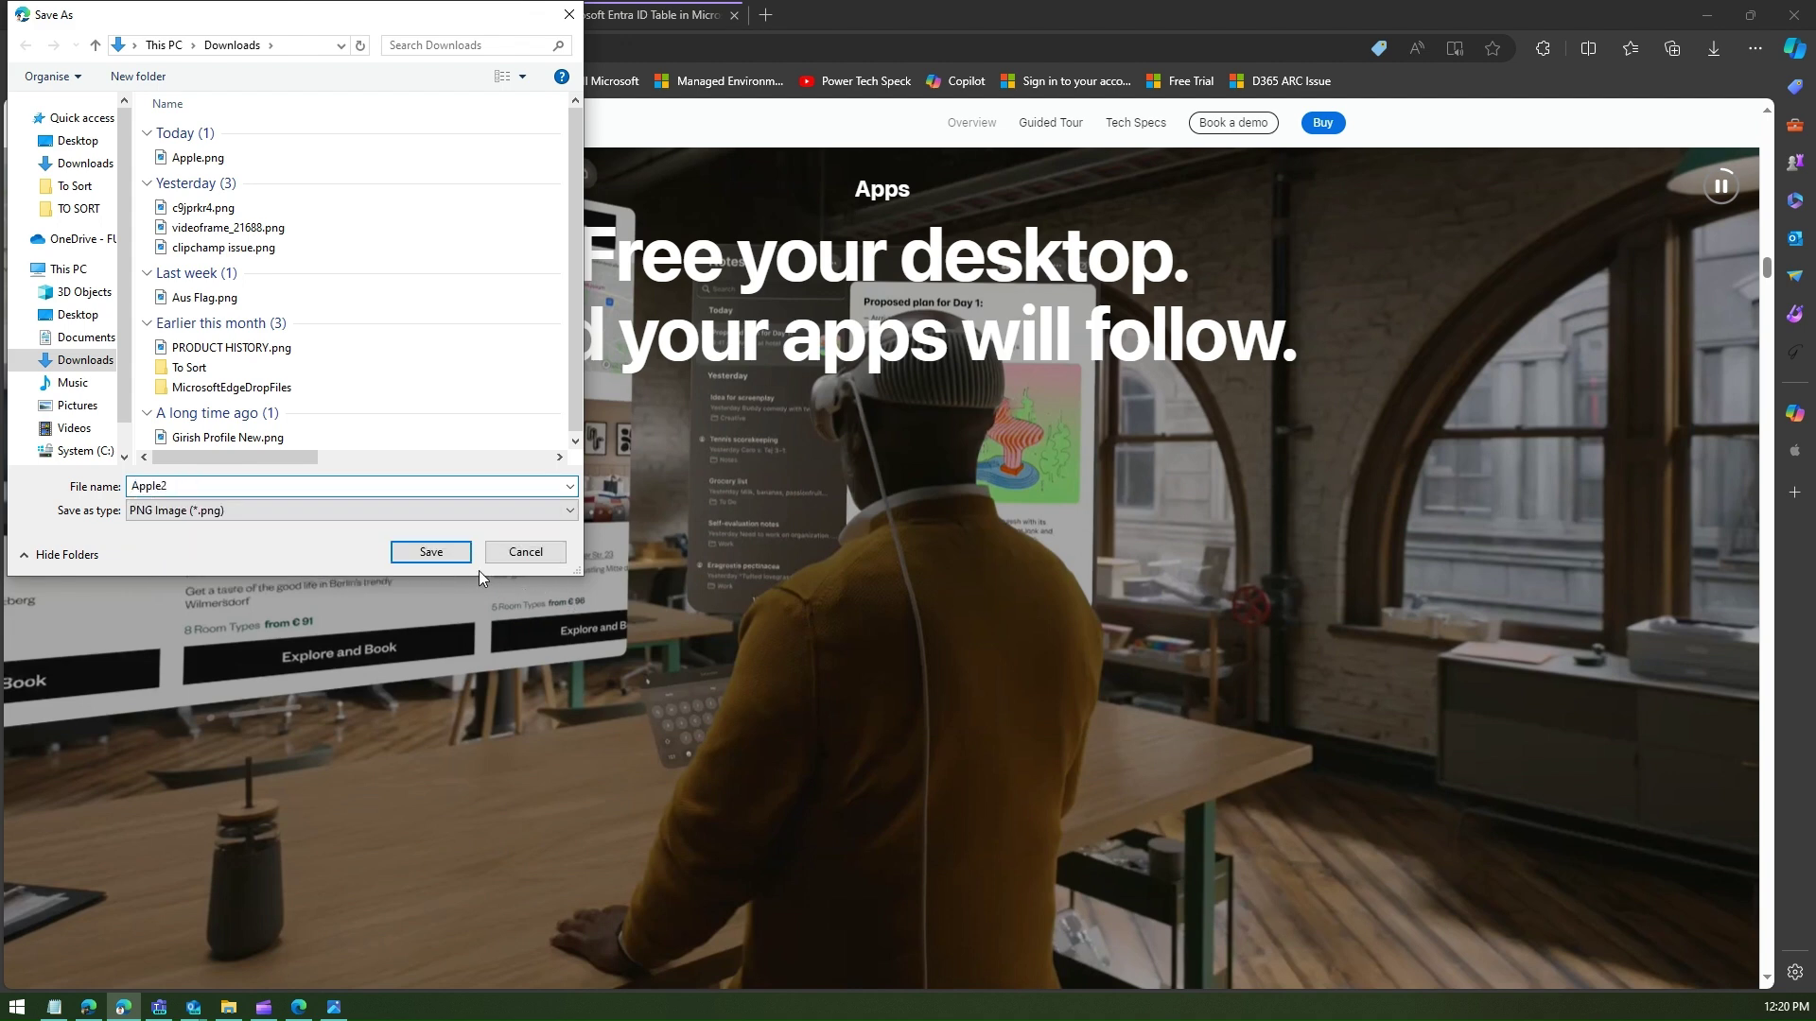
click(441, 550)
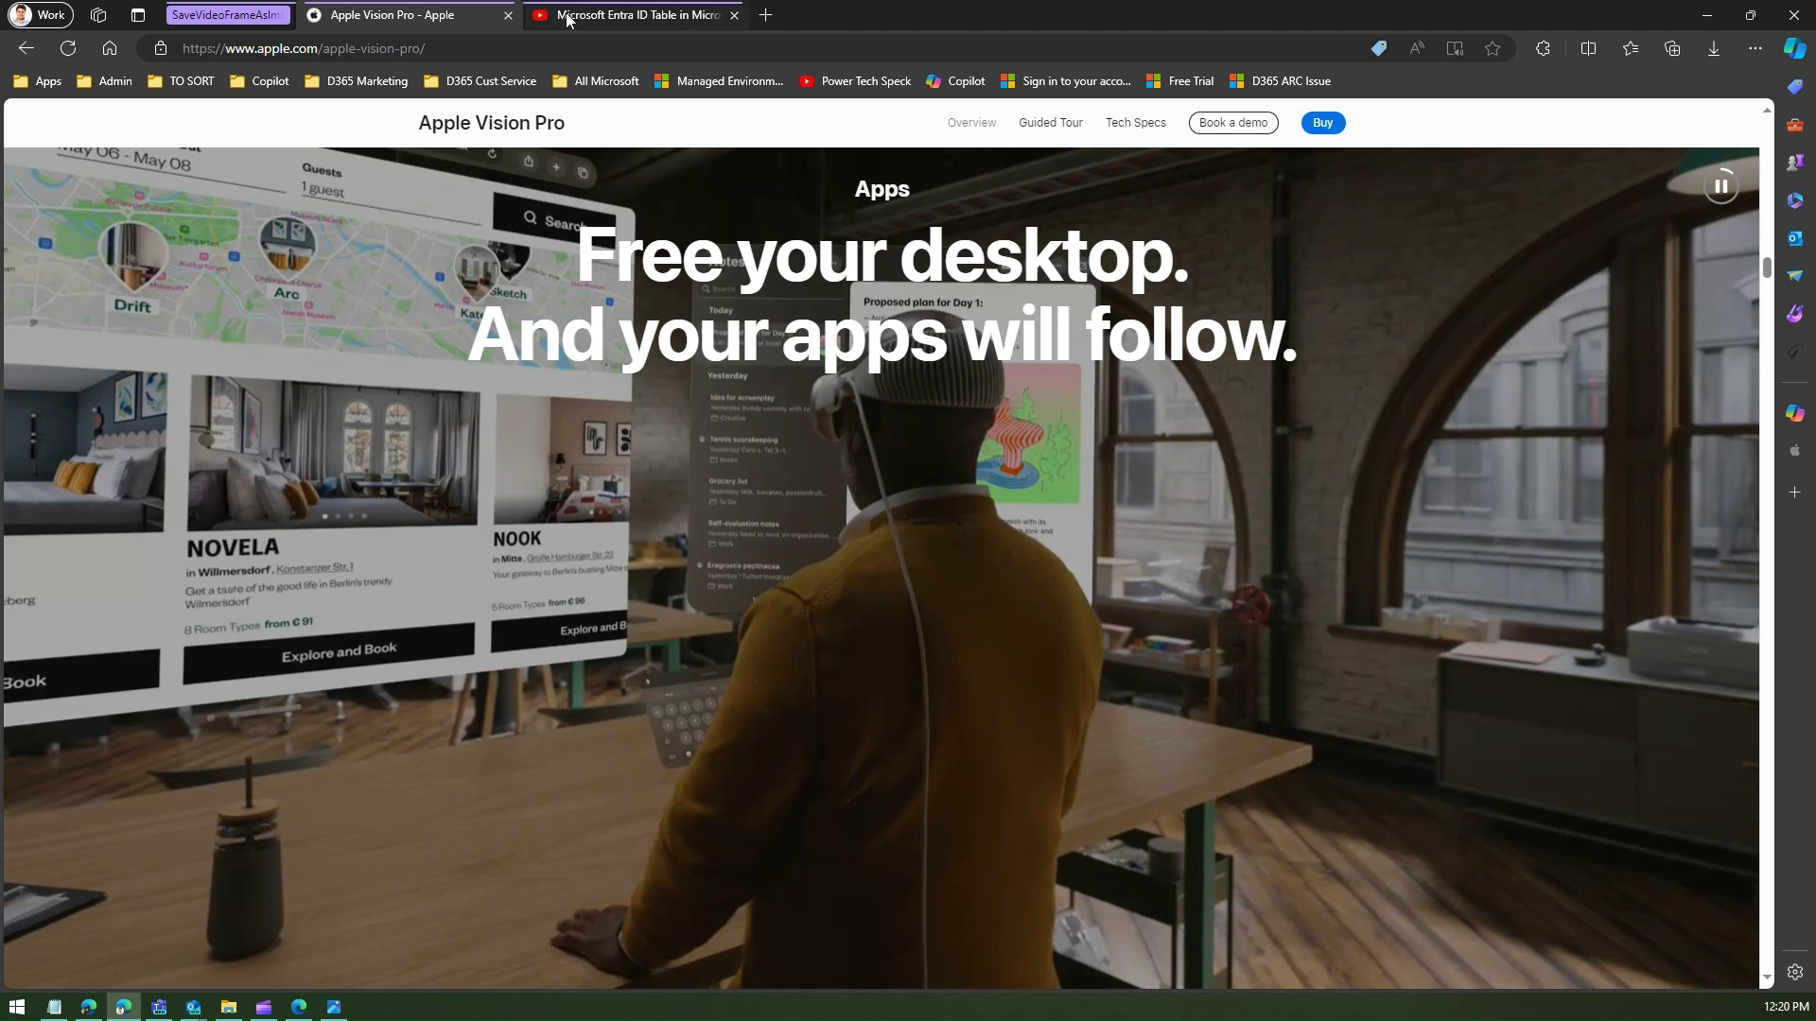
Step: Switch to the 'Microsoft Entra ID Table in Microsoft Dataverse' YouTube tab, playing at 3:12
mouse_move(568, 19)
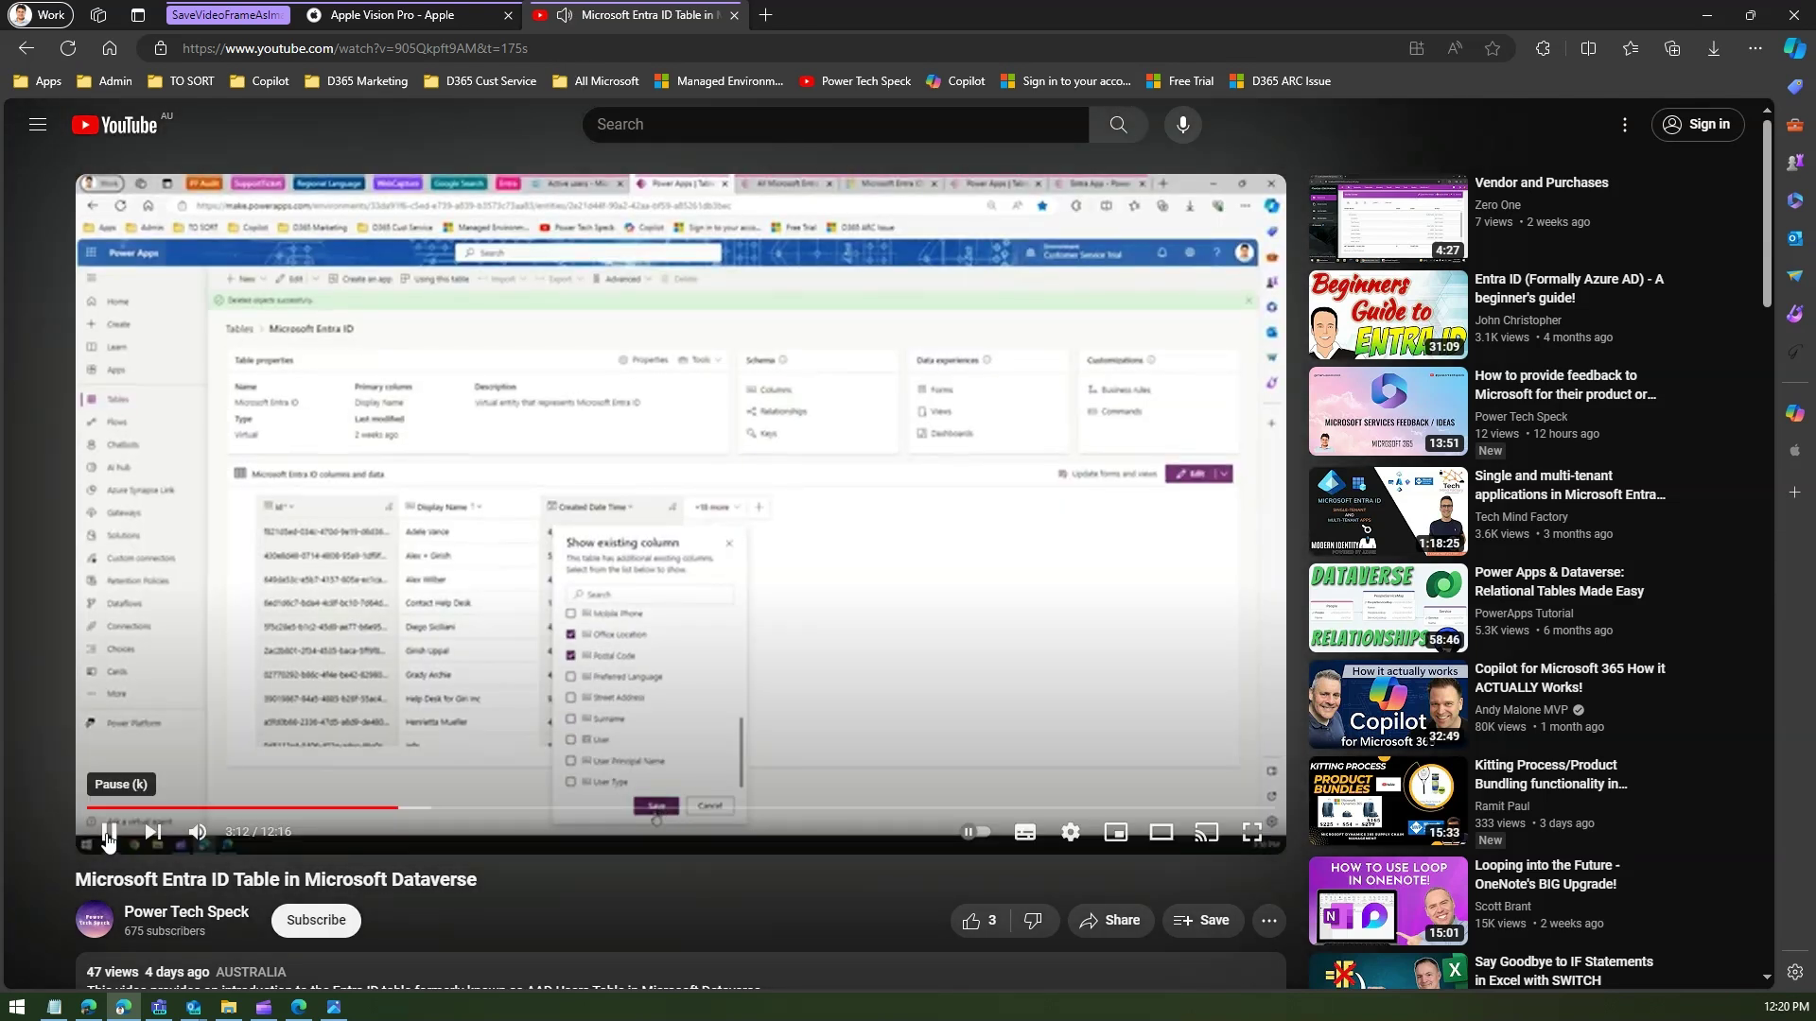
click(109, 832)
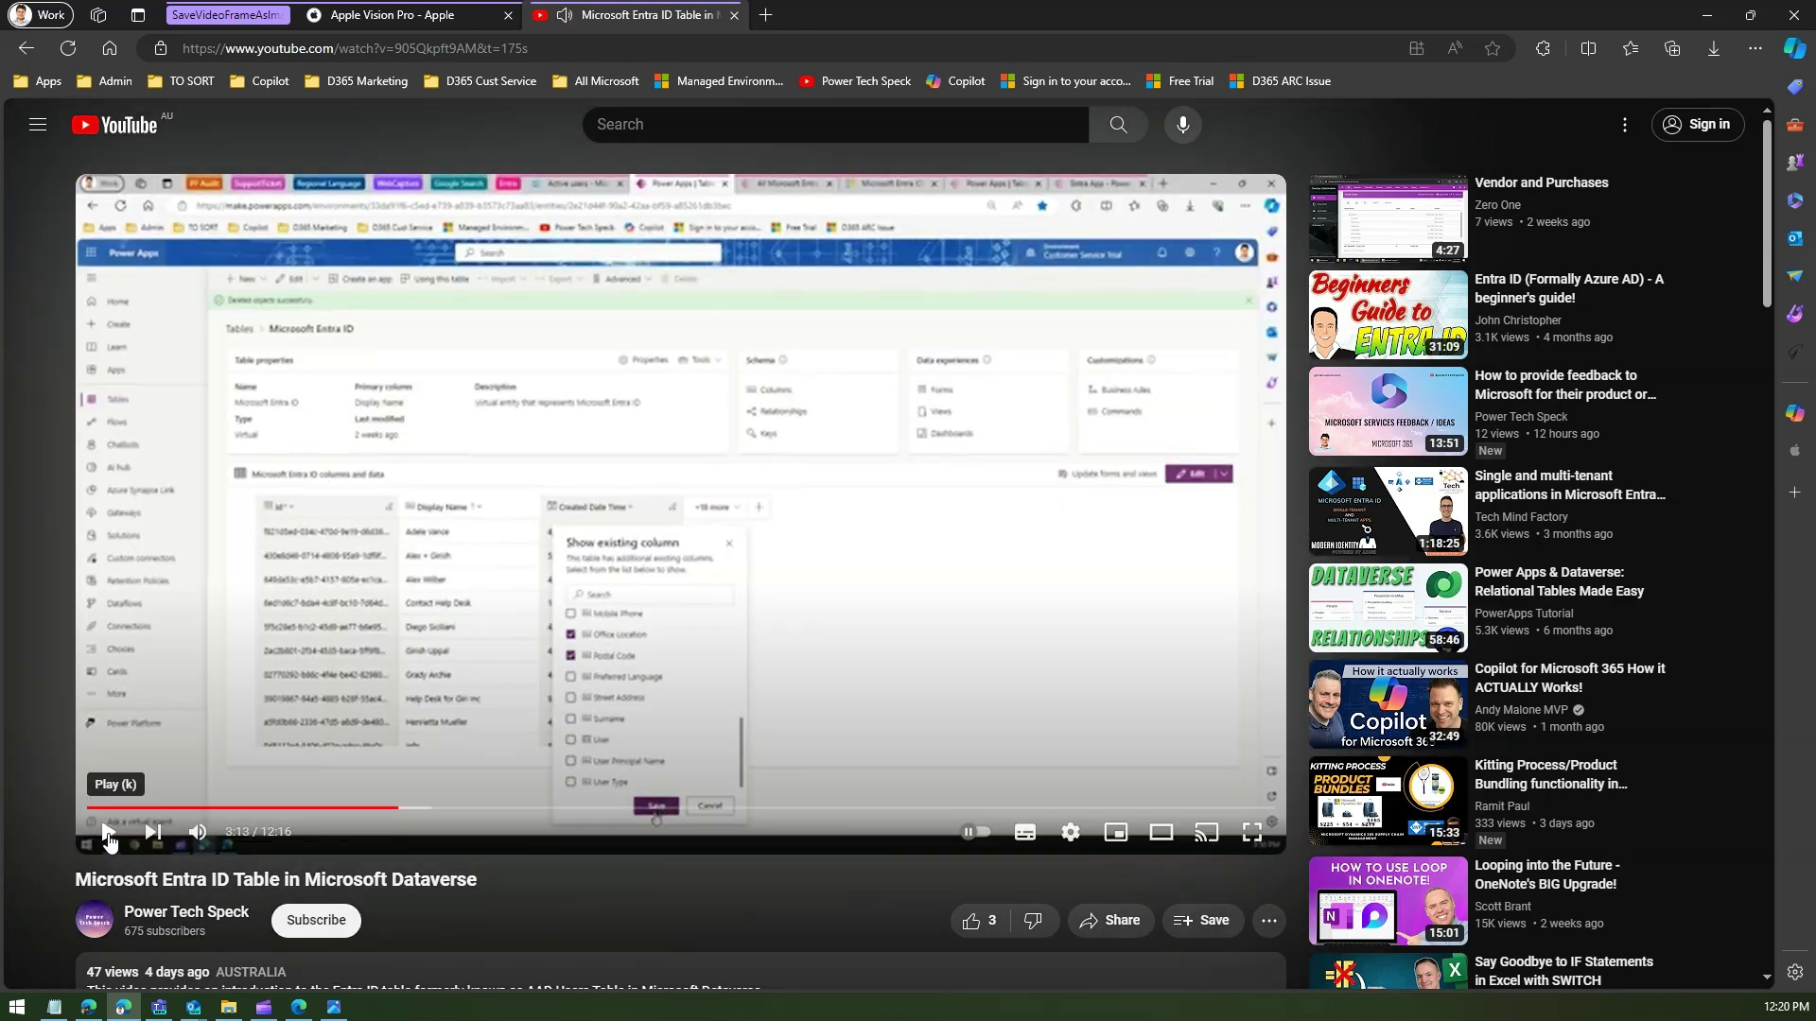
click(1072, 837)
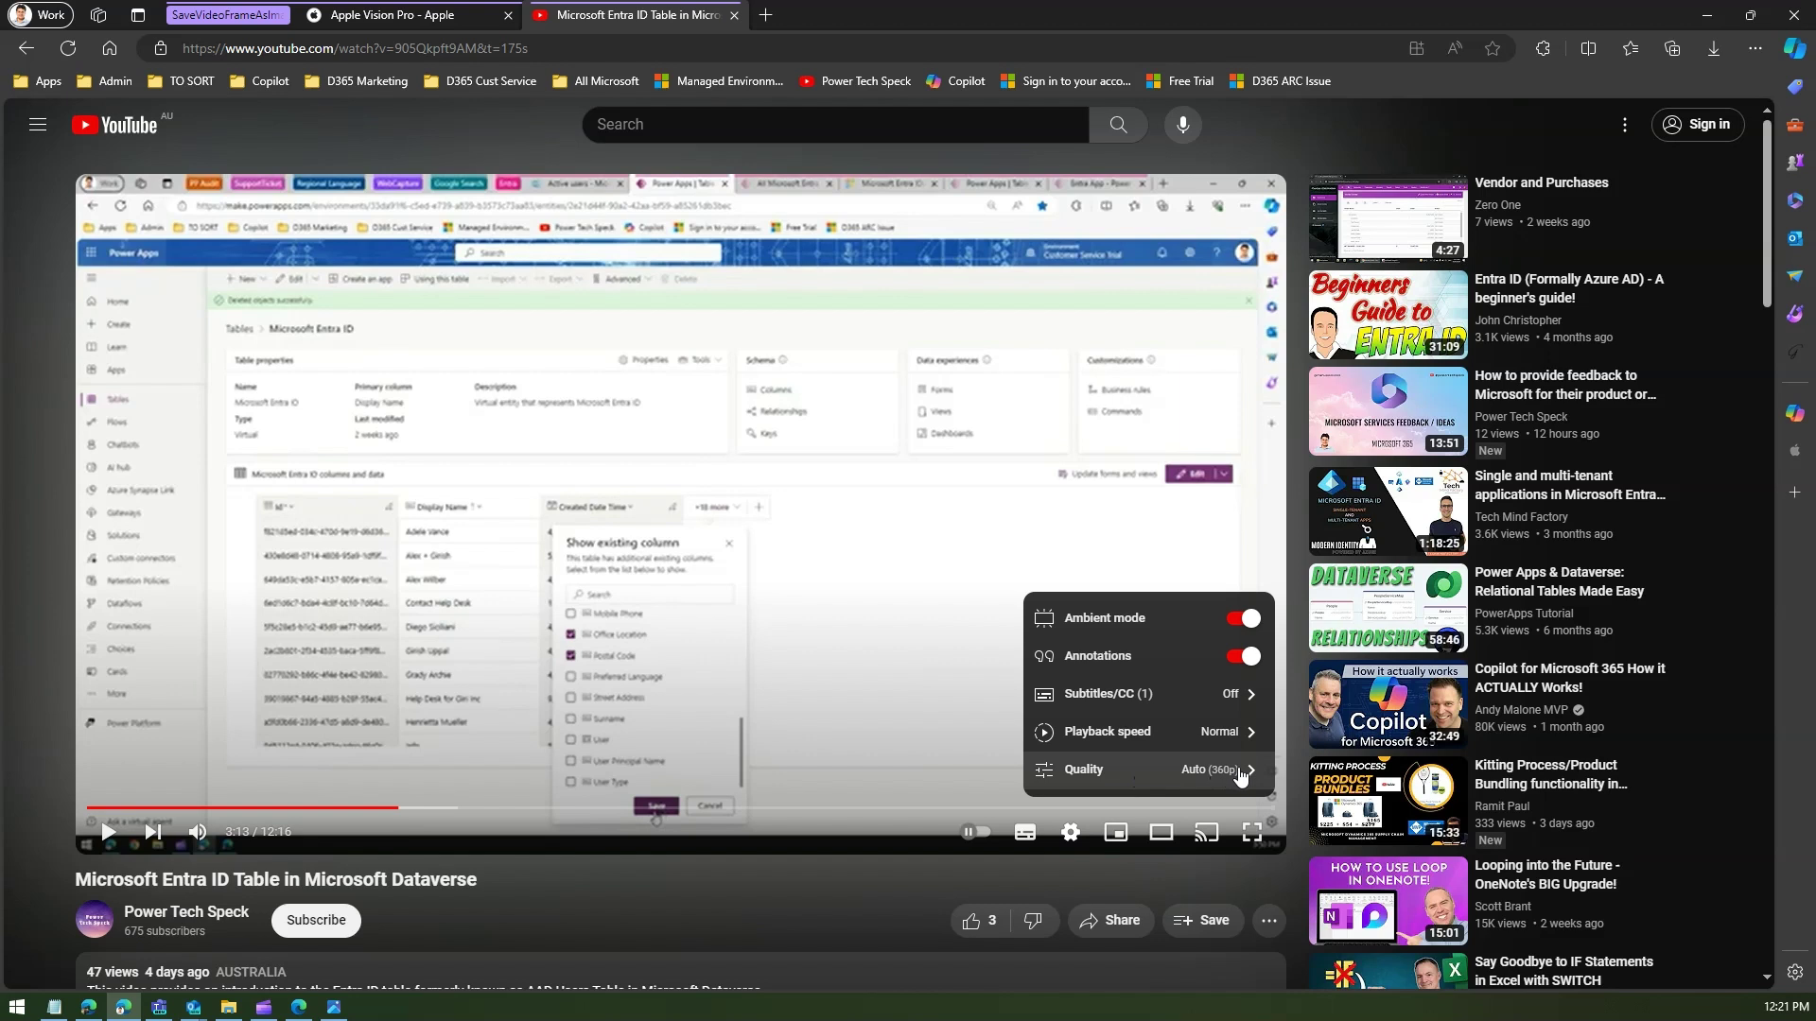
click(711, 472)
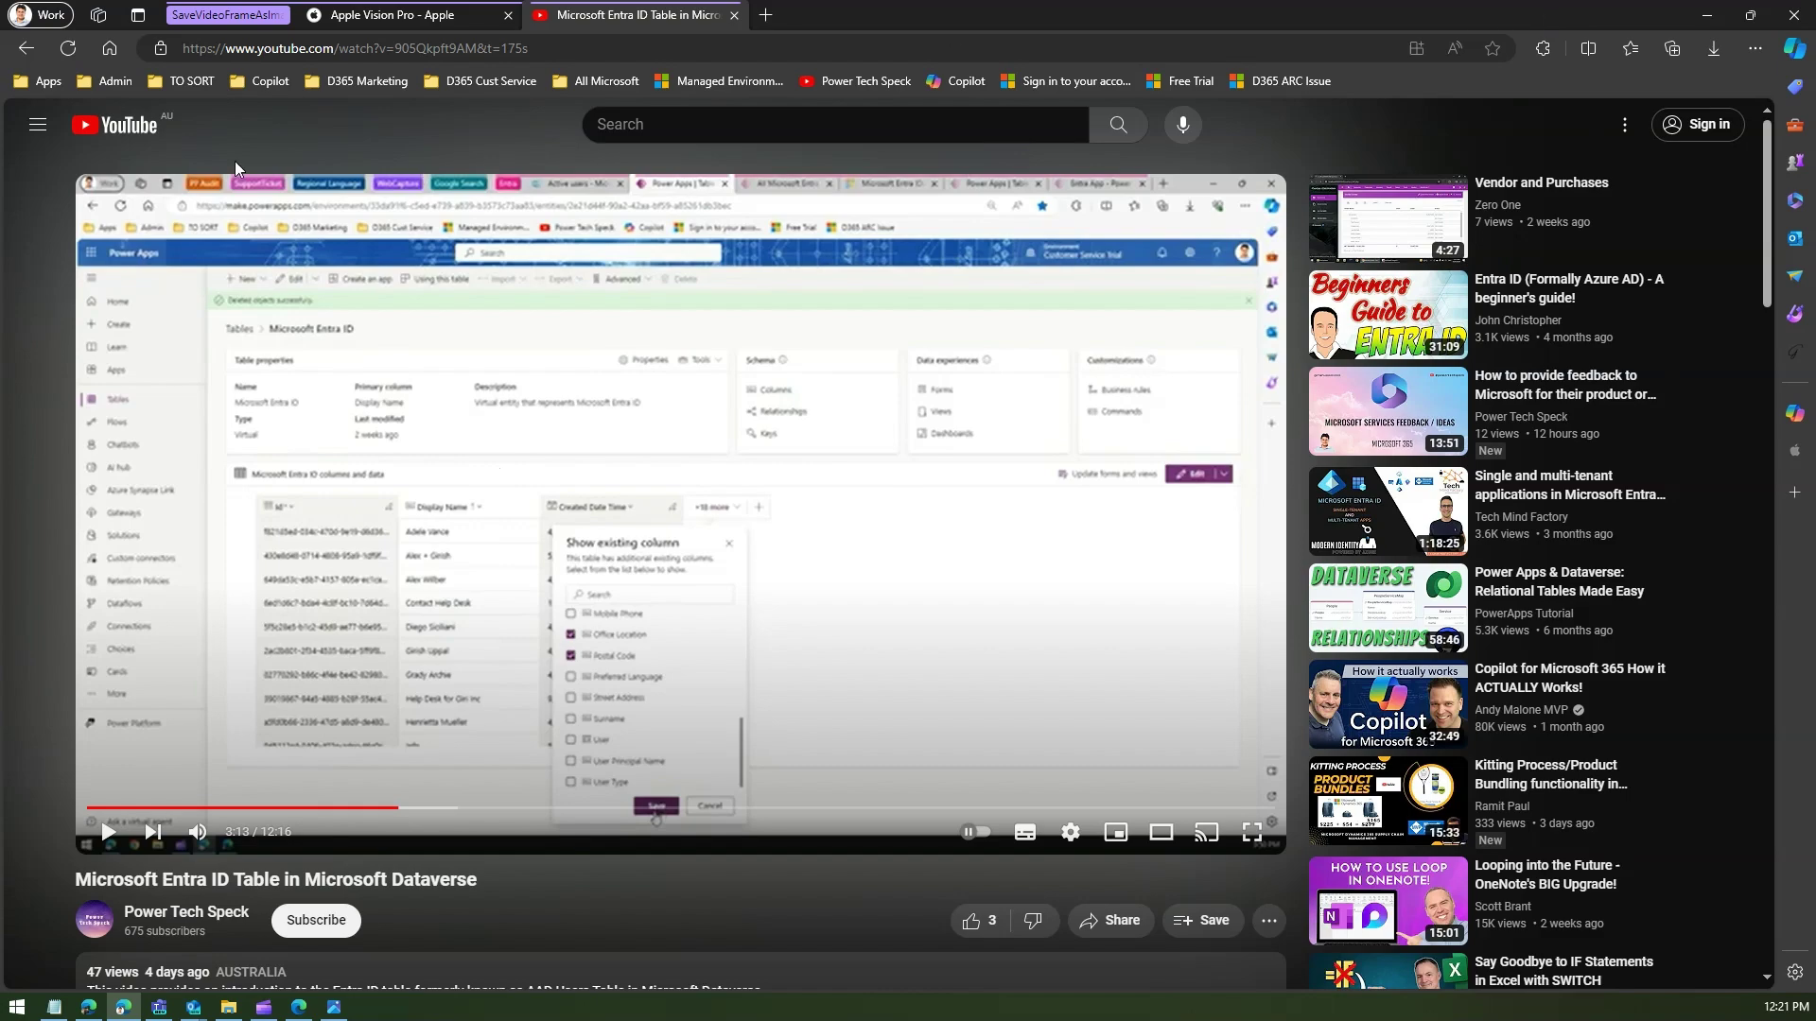
Step: Snip a screenshot of the YouTube player showing the paused Entra ID table frame
key(super+shift+s)
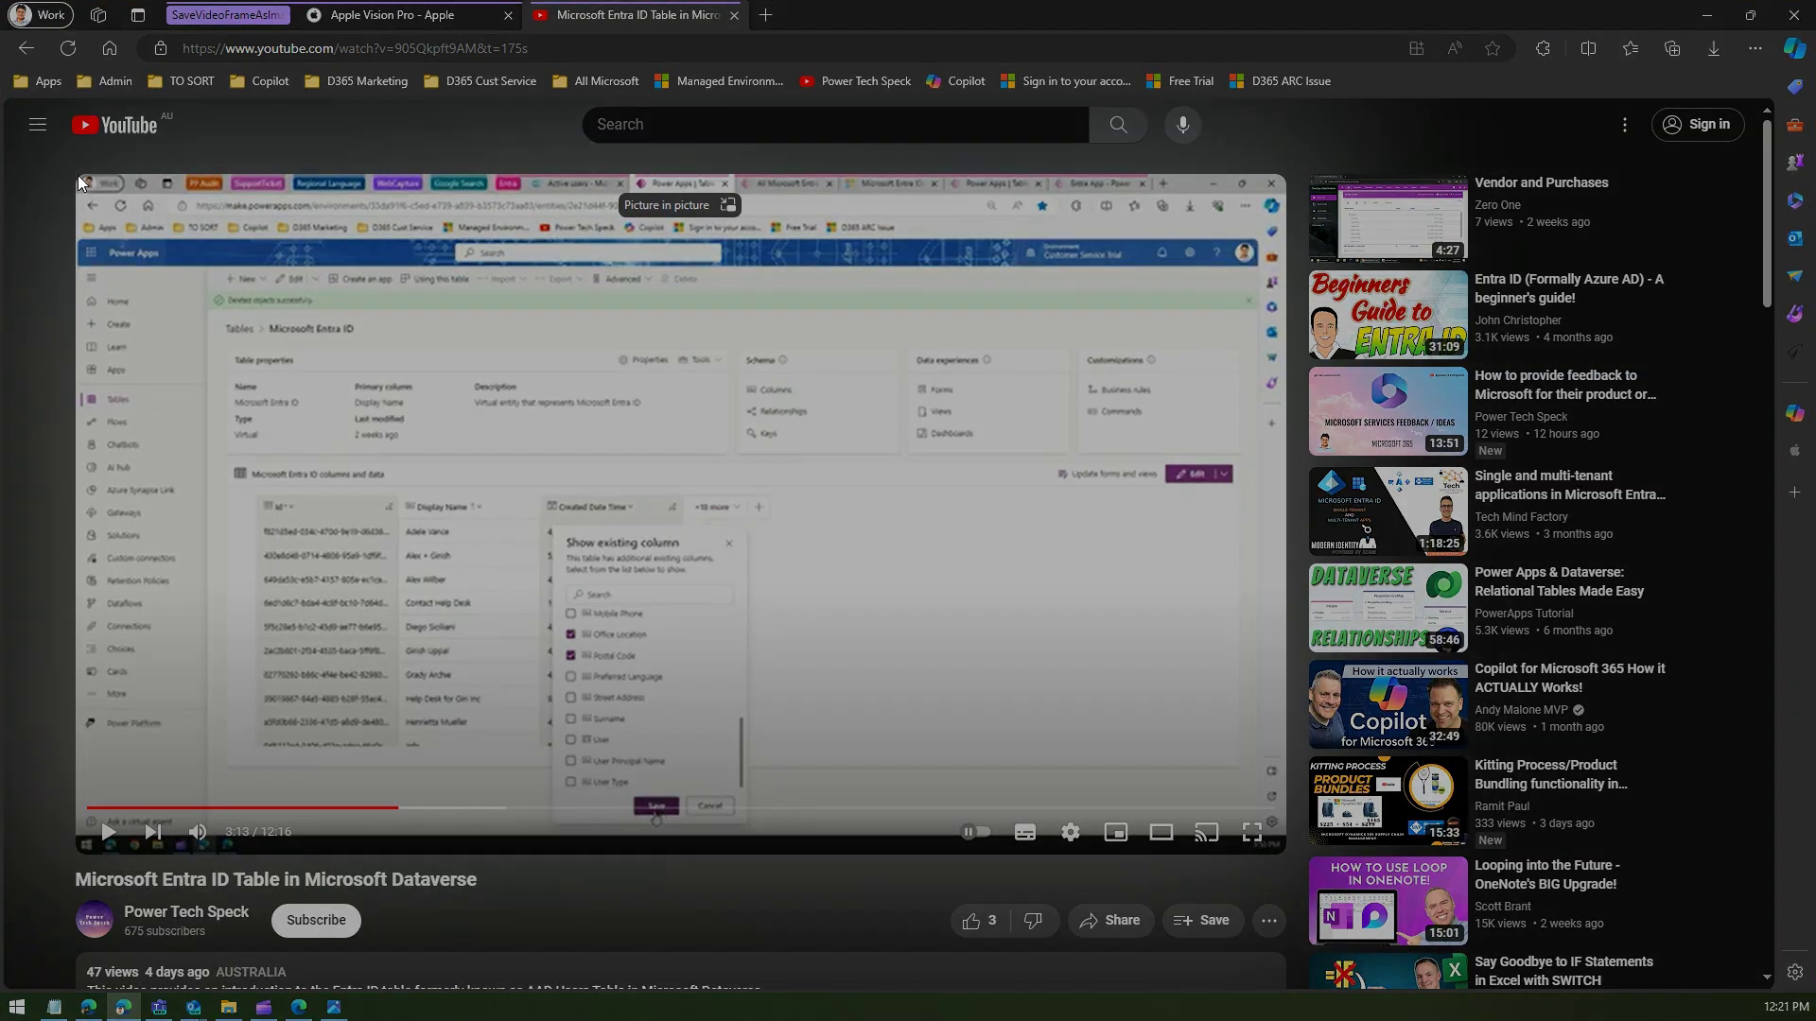
drag(301, 309, 1281, 770)
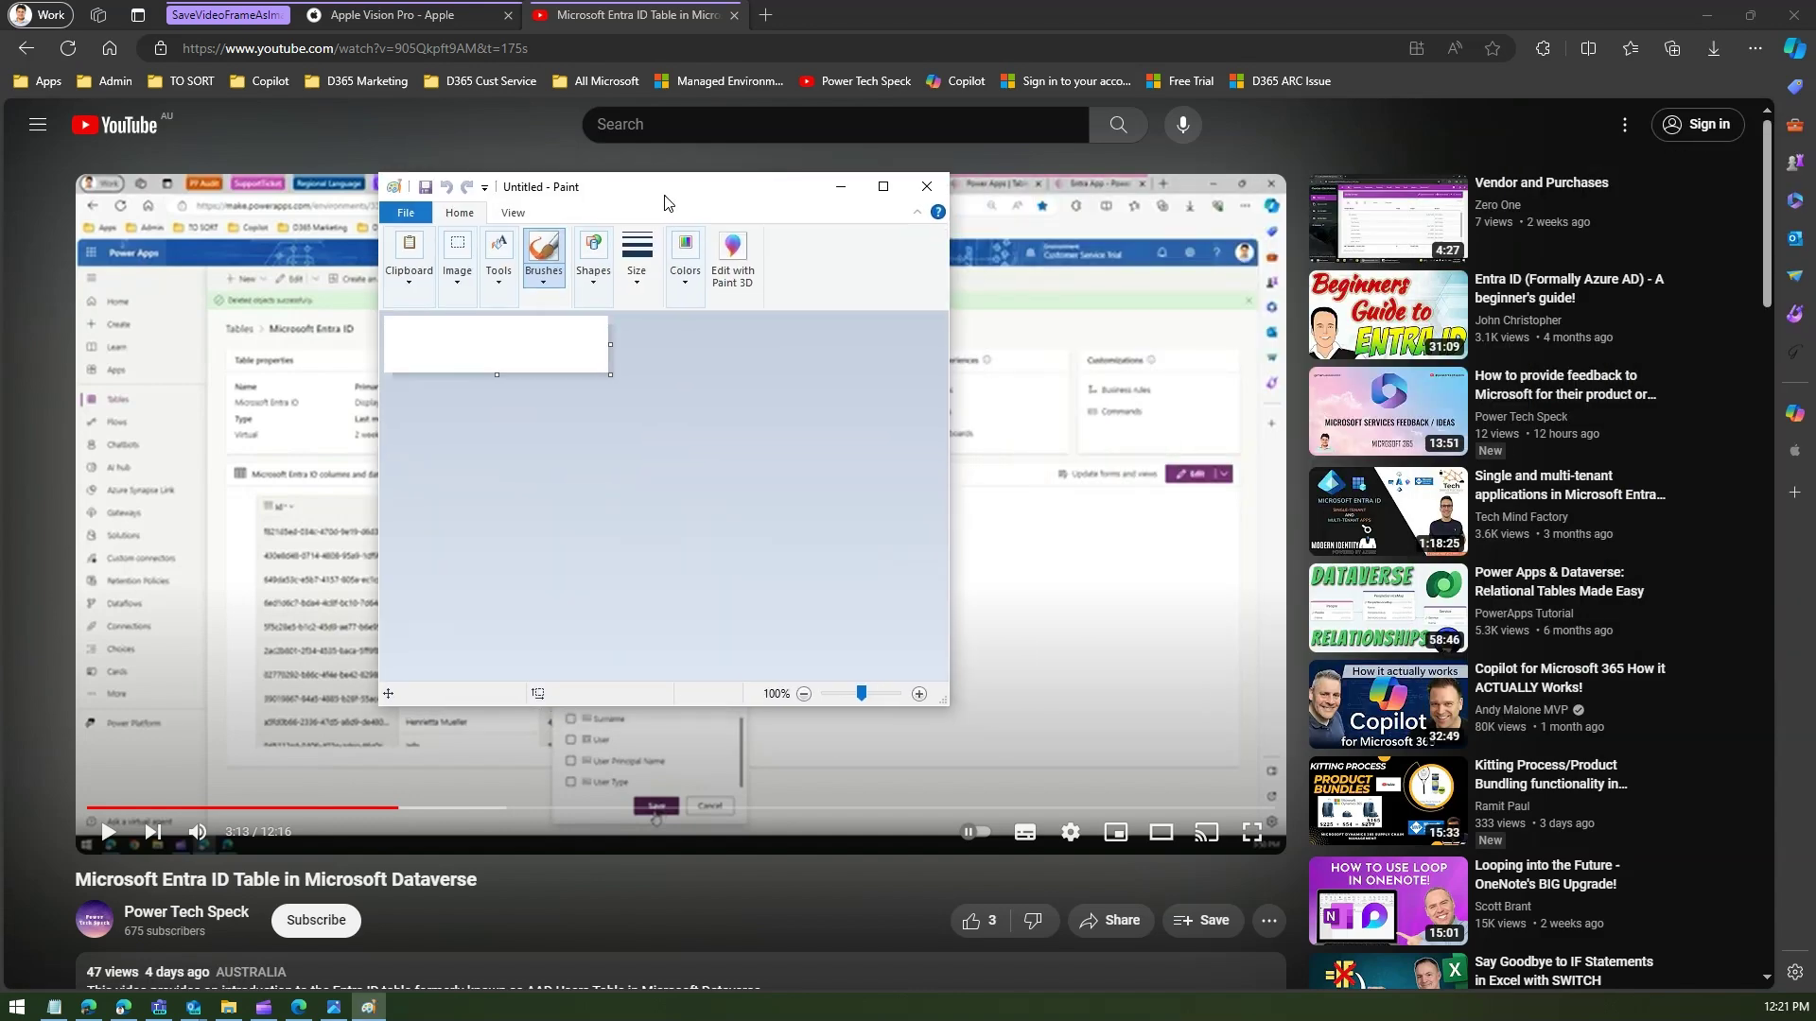
Step: Paste the 1270 x 633 px screenshot into a maximized Paint, then minimize Paint
click(884, 187)
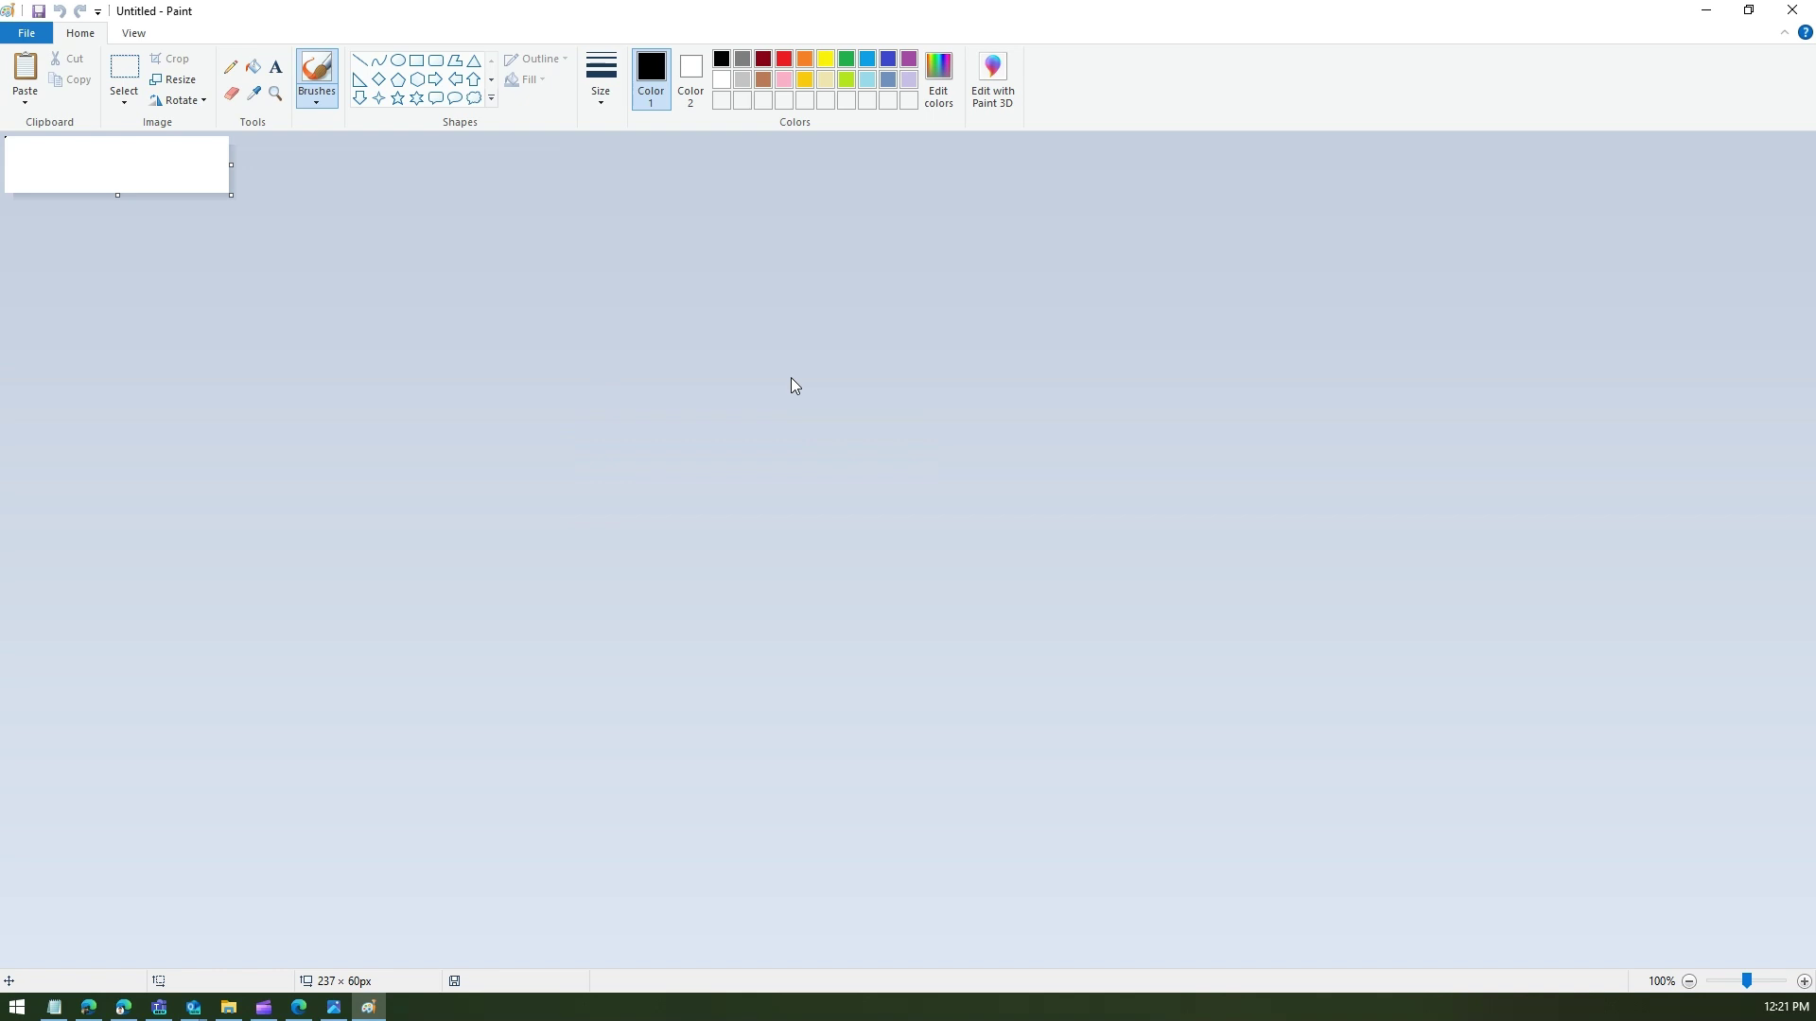
key(ctrl+v)
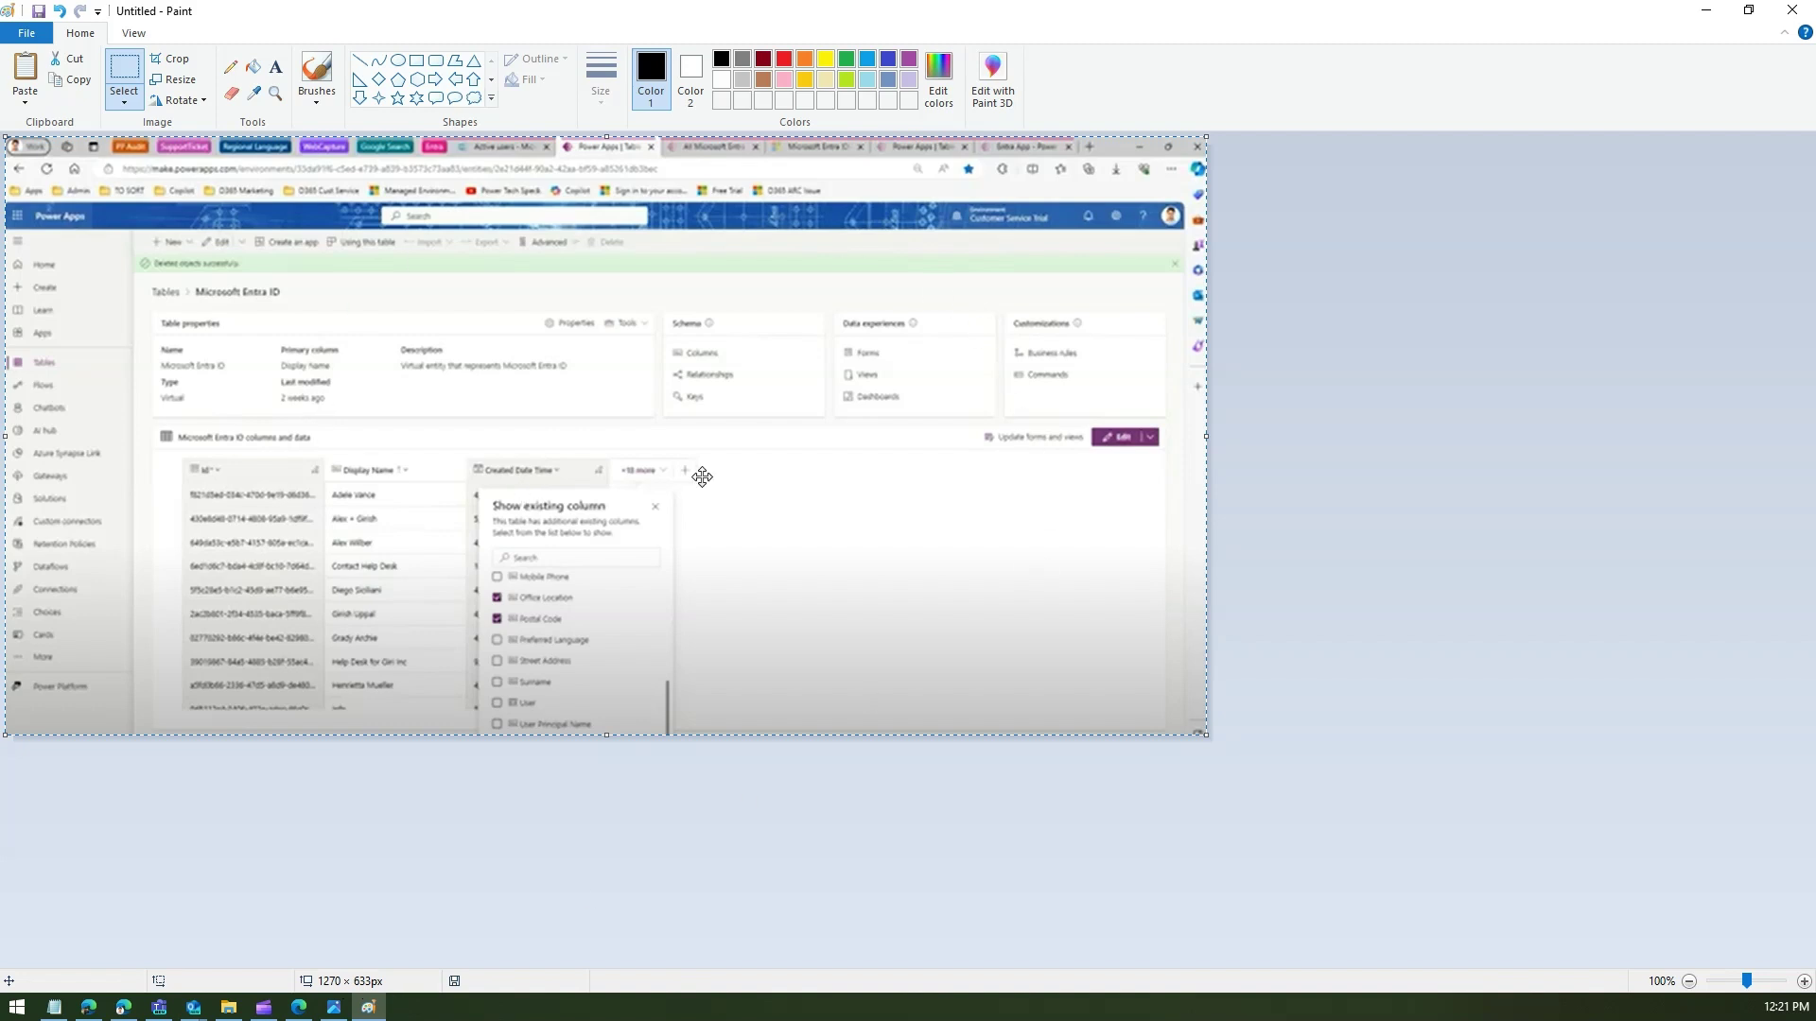
double_click(366, 16)
click(1109, 80)
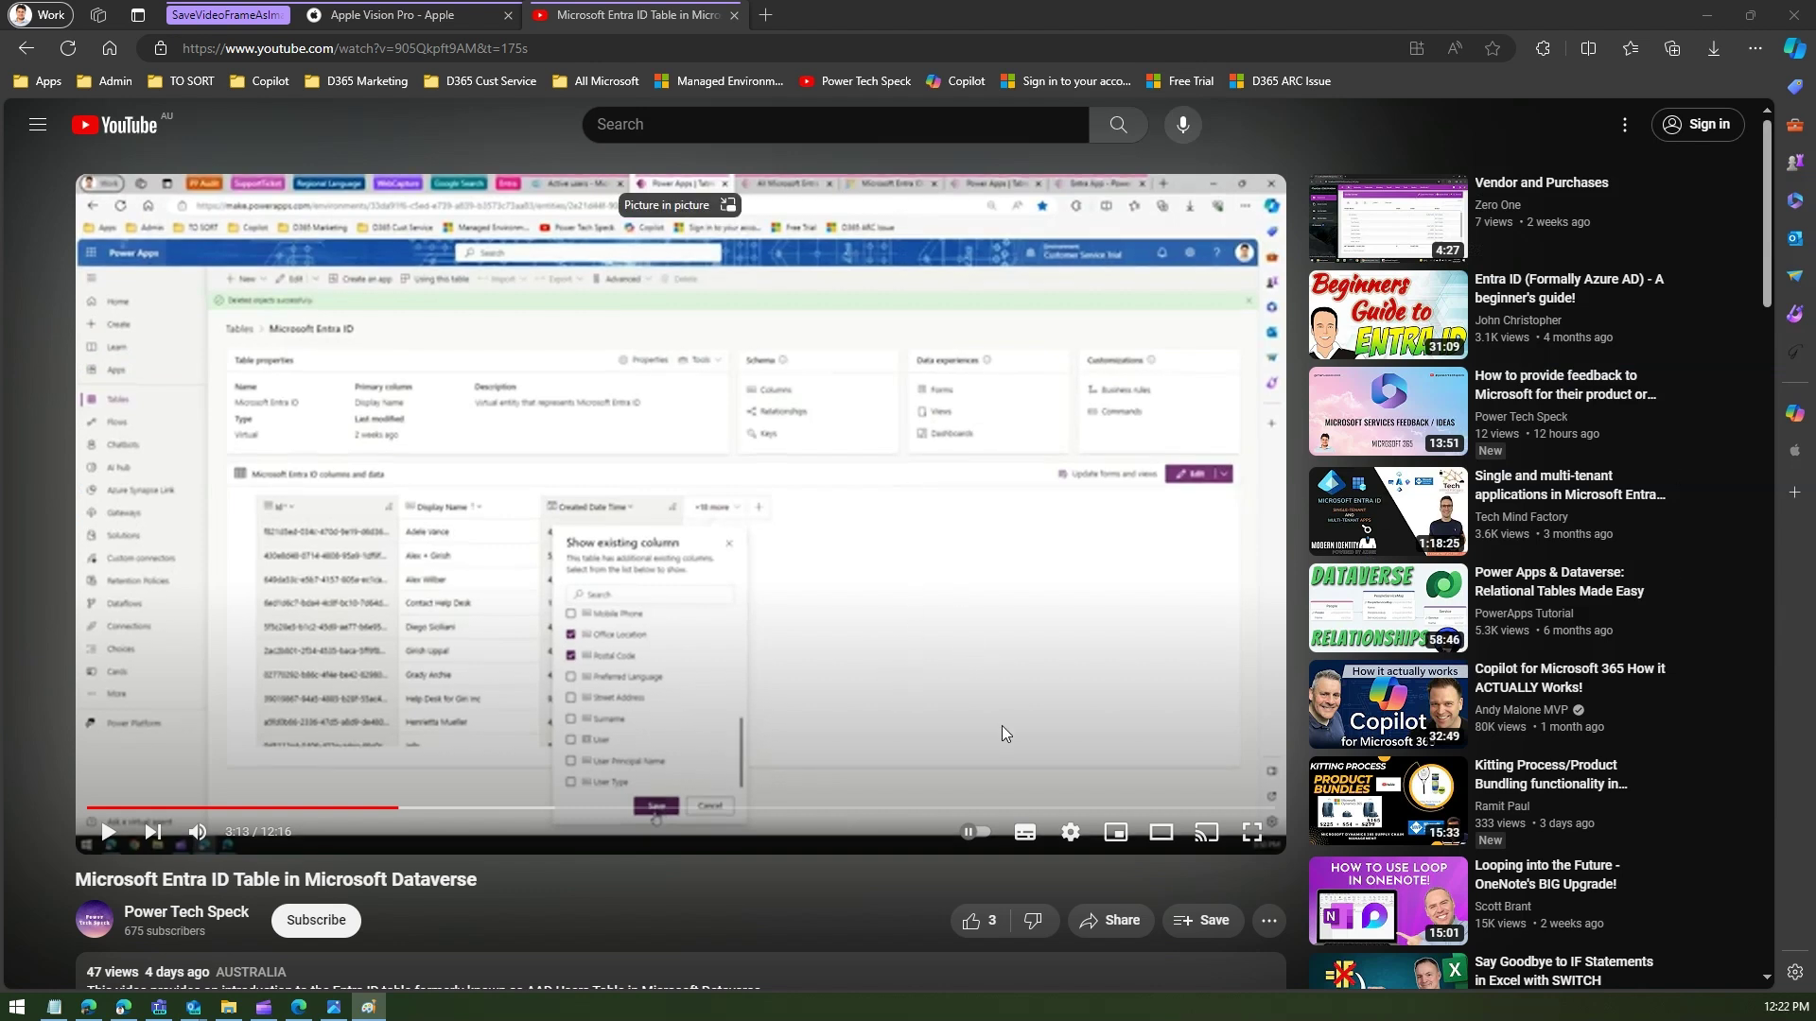
Step: Change the Entra ID video's playback quality to 1080p from the player settings
click(1072, 834)
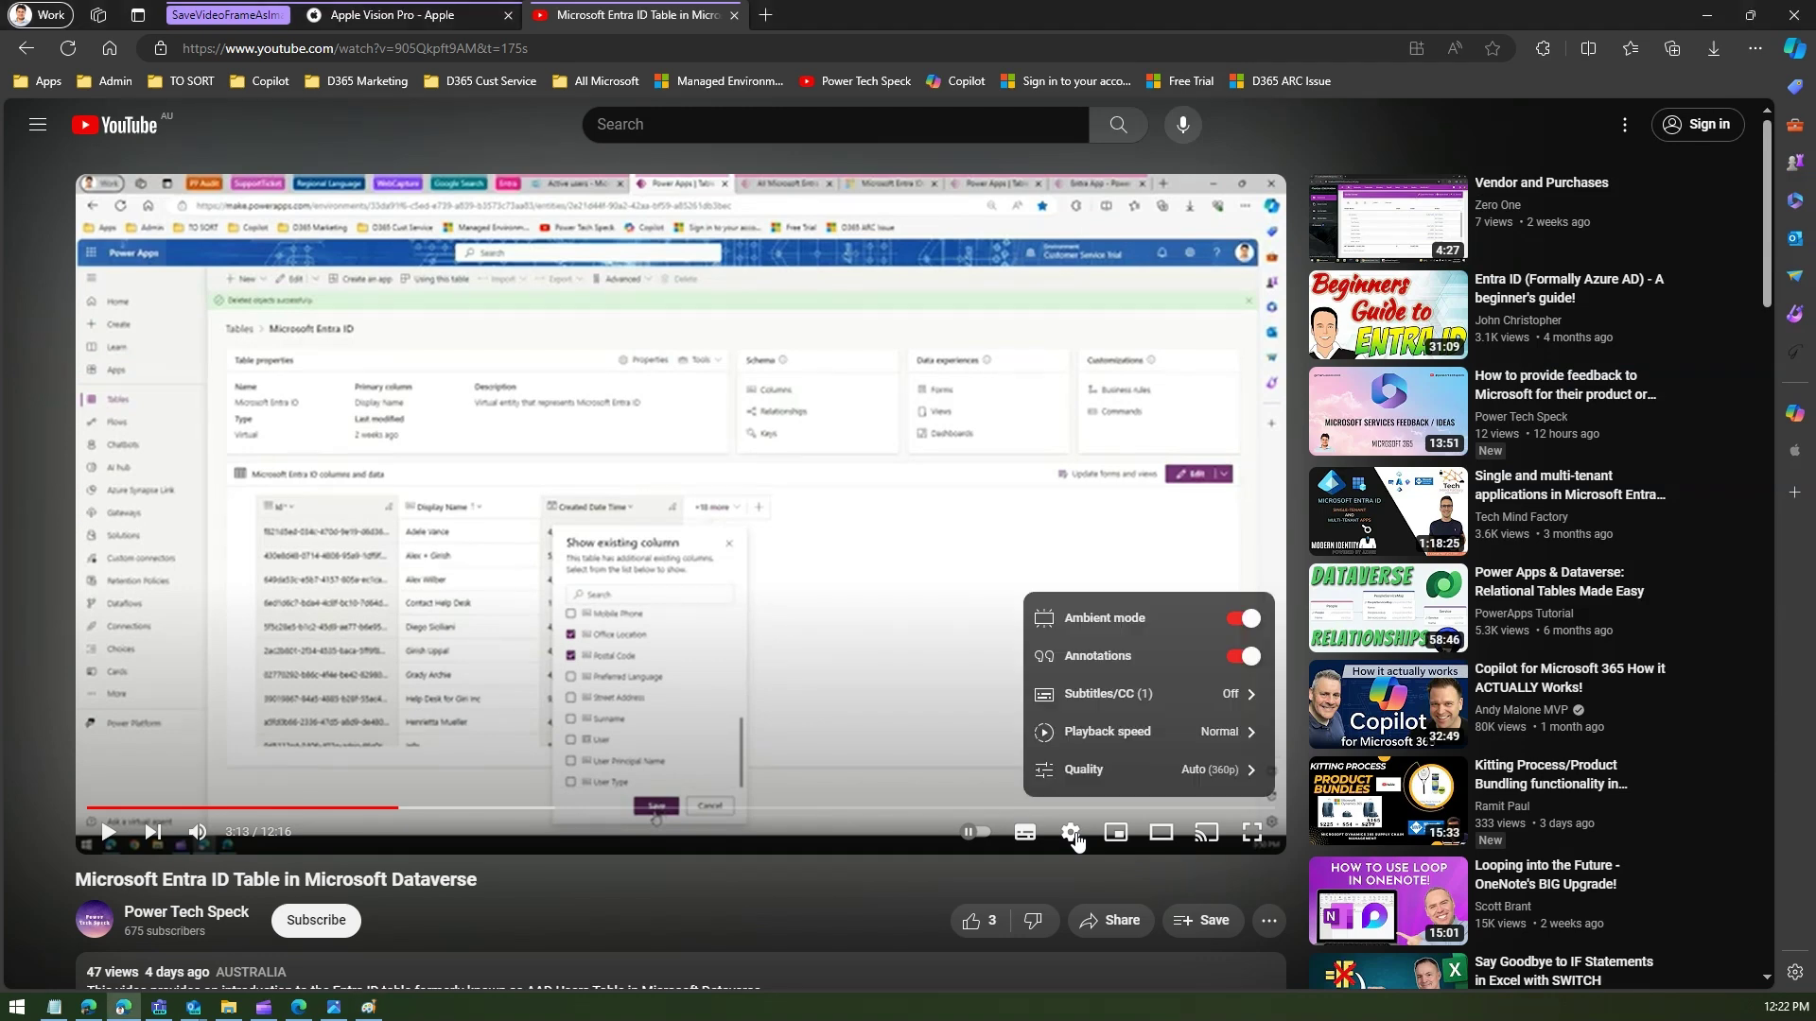
click(1126, 769)
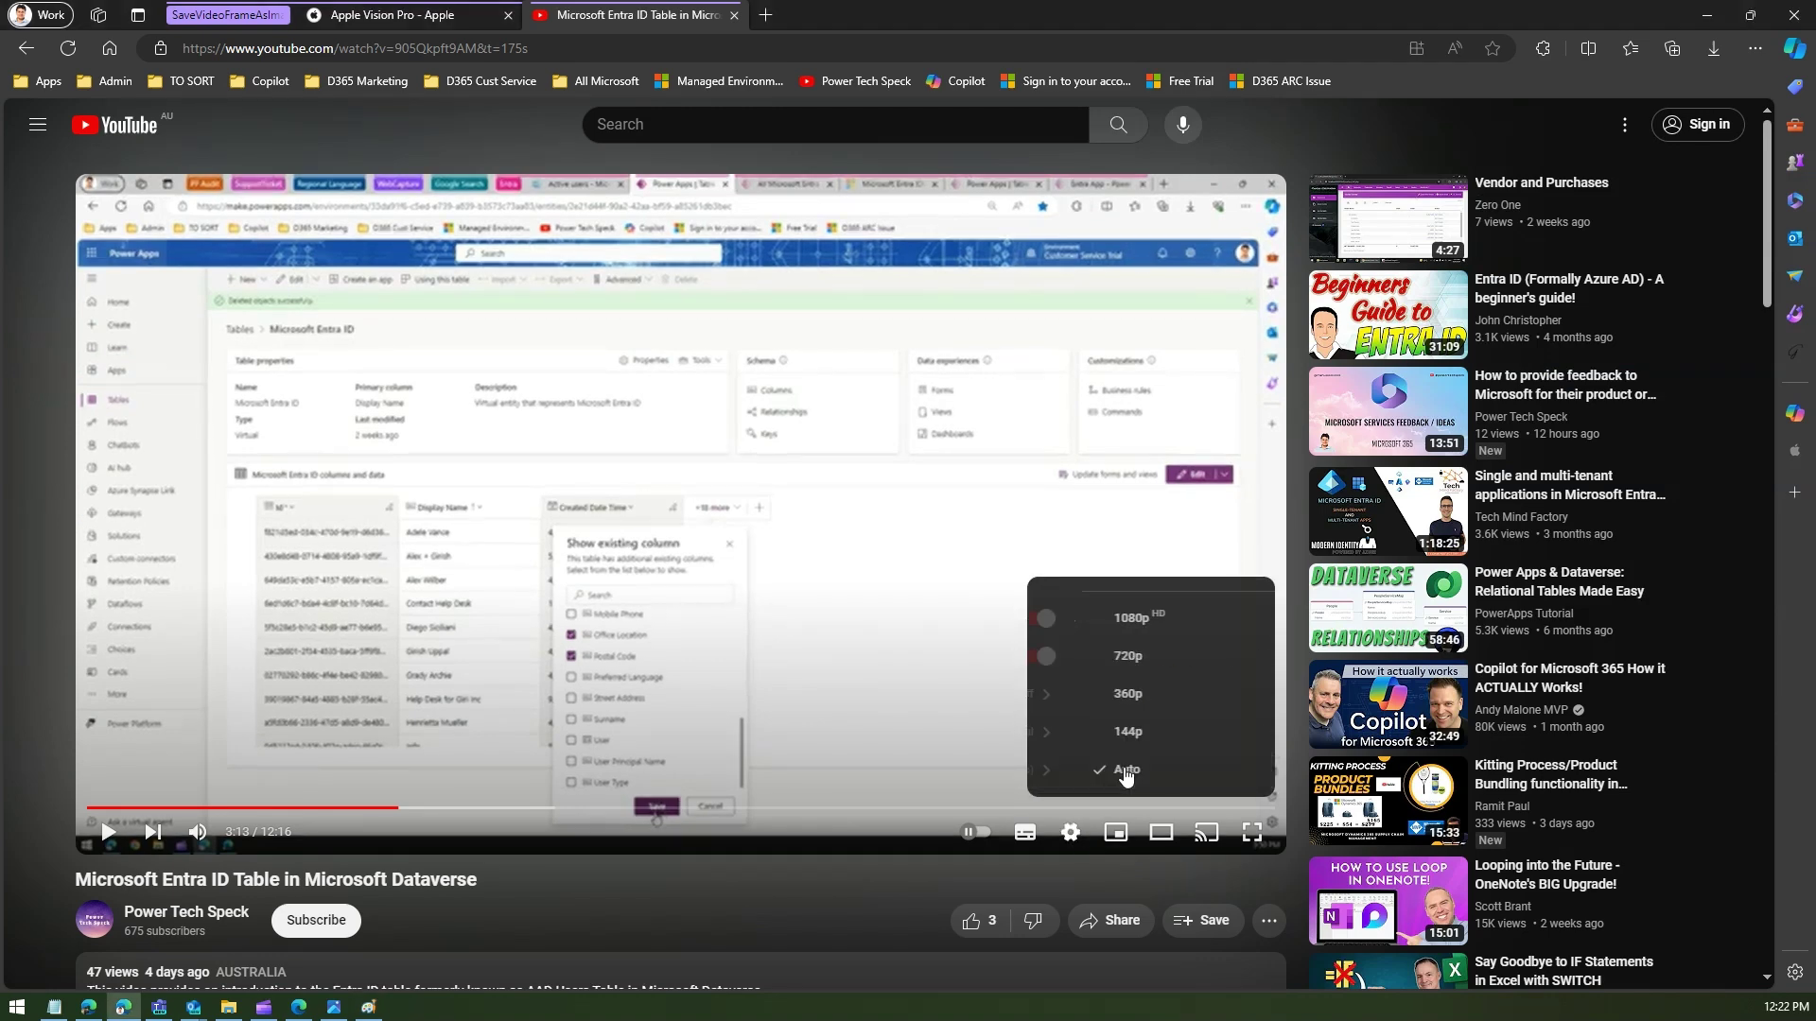
click(1113, 617)
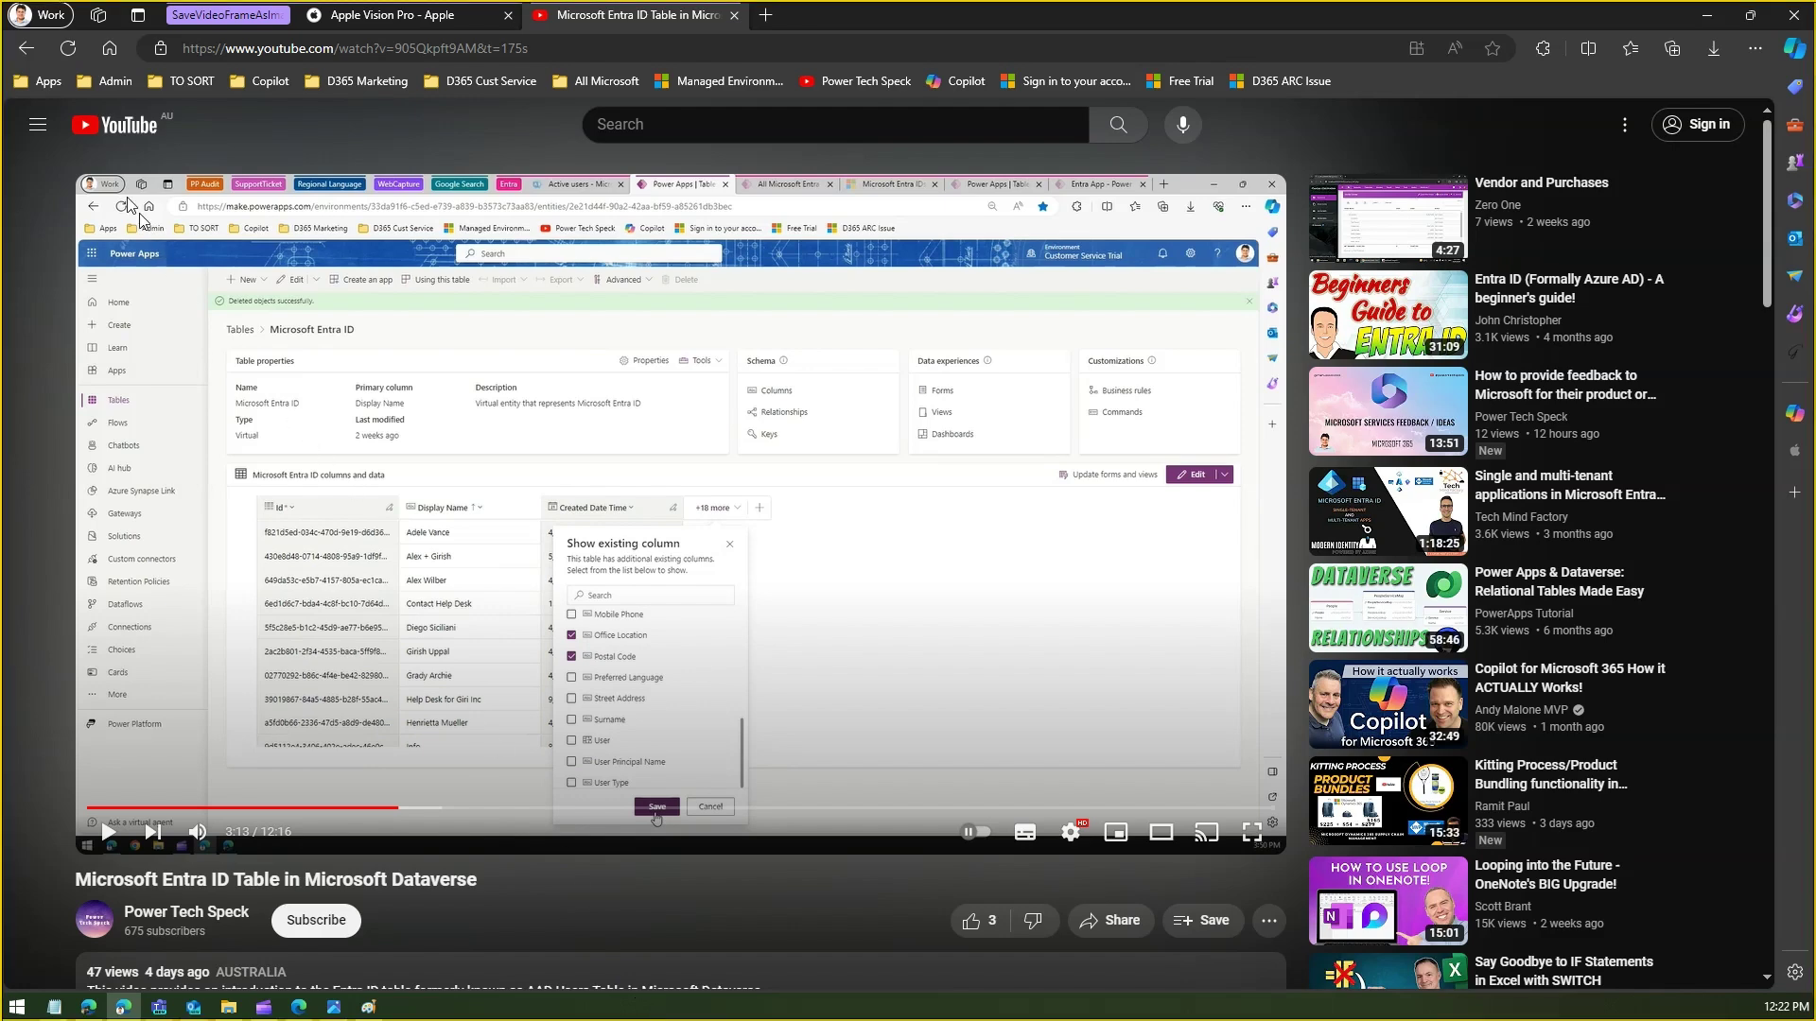
Step: Snip the sharper 1080p player and paste it into a new Paint canvas, discarding the old picture
key(super+shift+s)
drag(79, 174, 1279, 799)
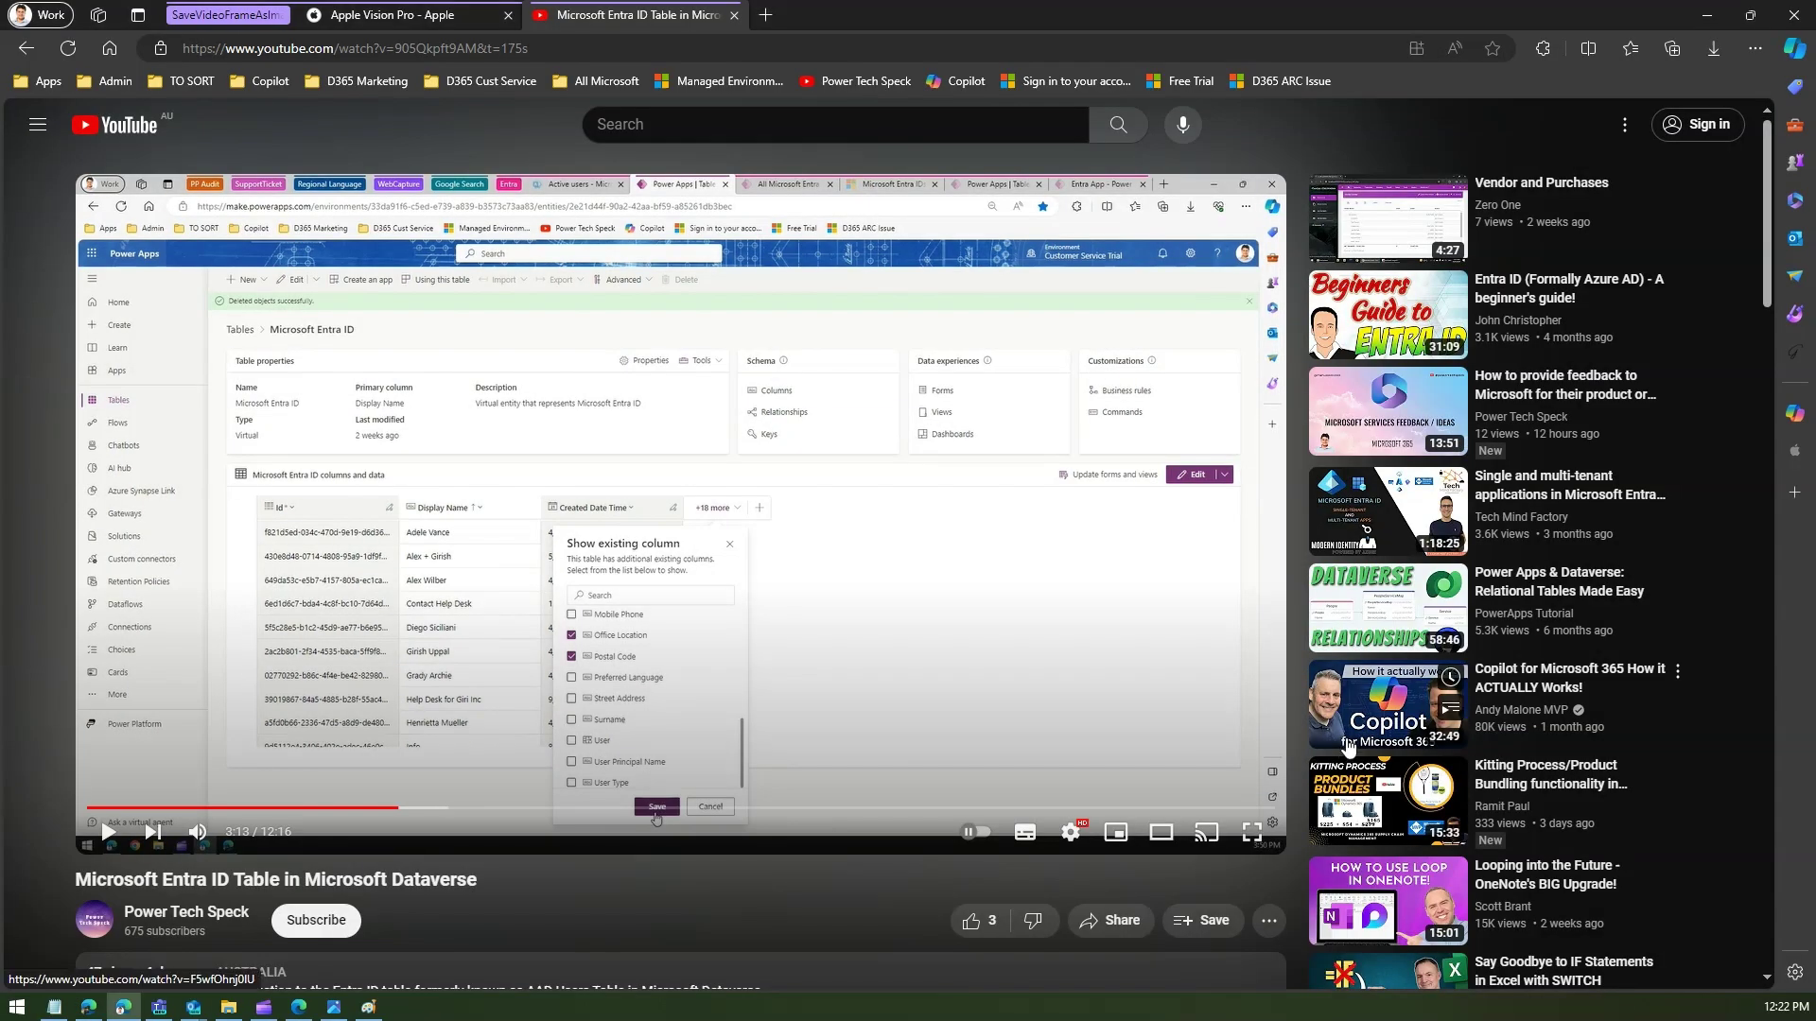
mouse_move(1343, 742)
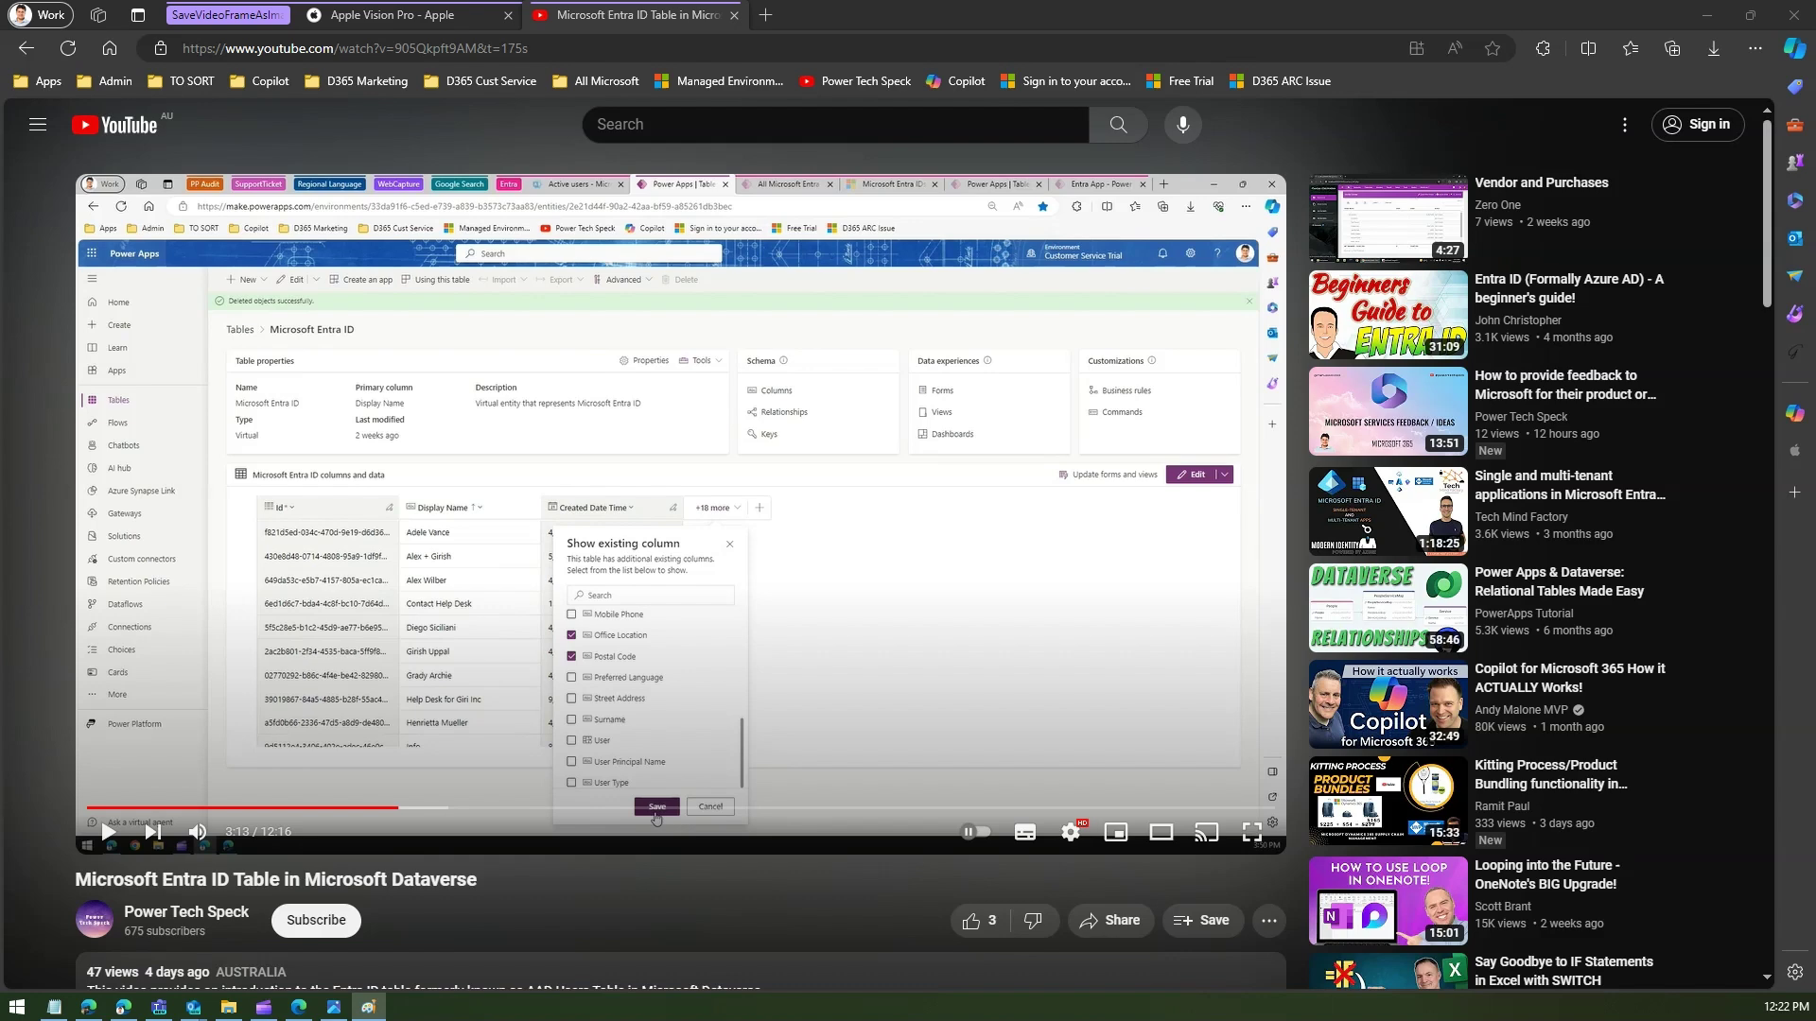
click(892, 235)
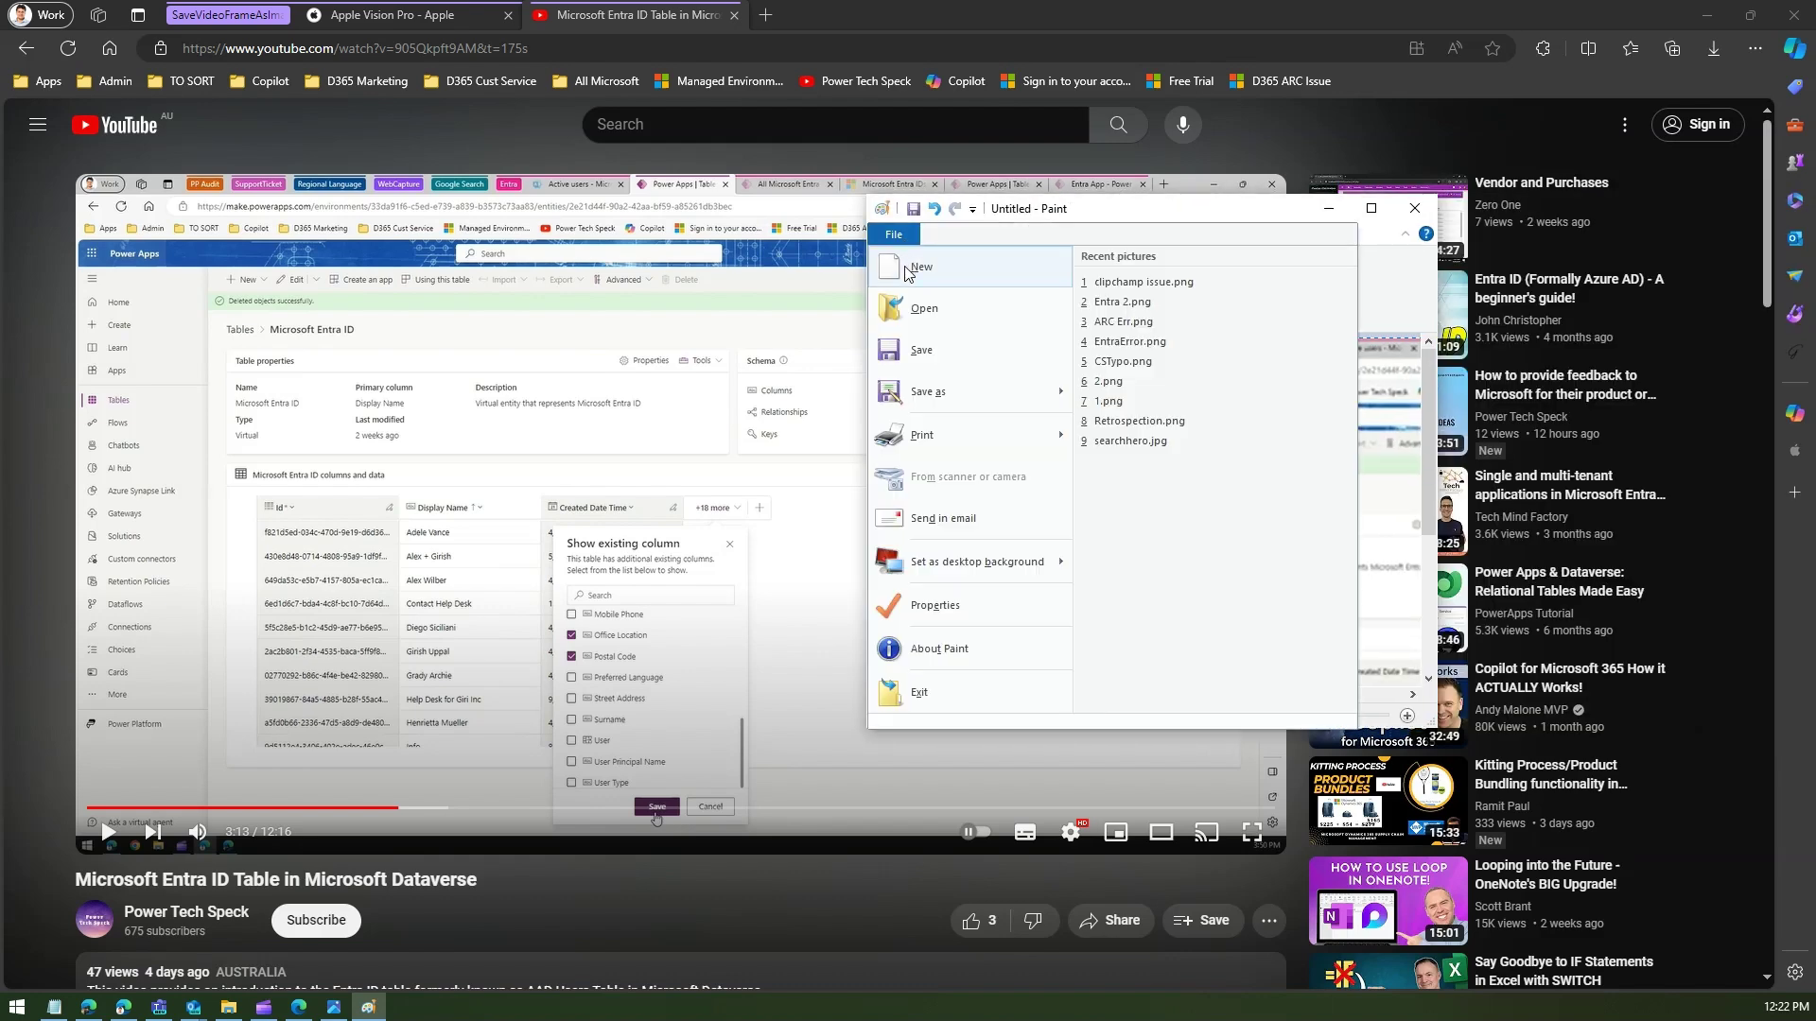
click(905, 271)
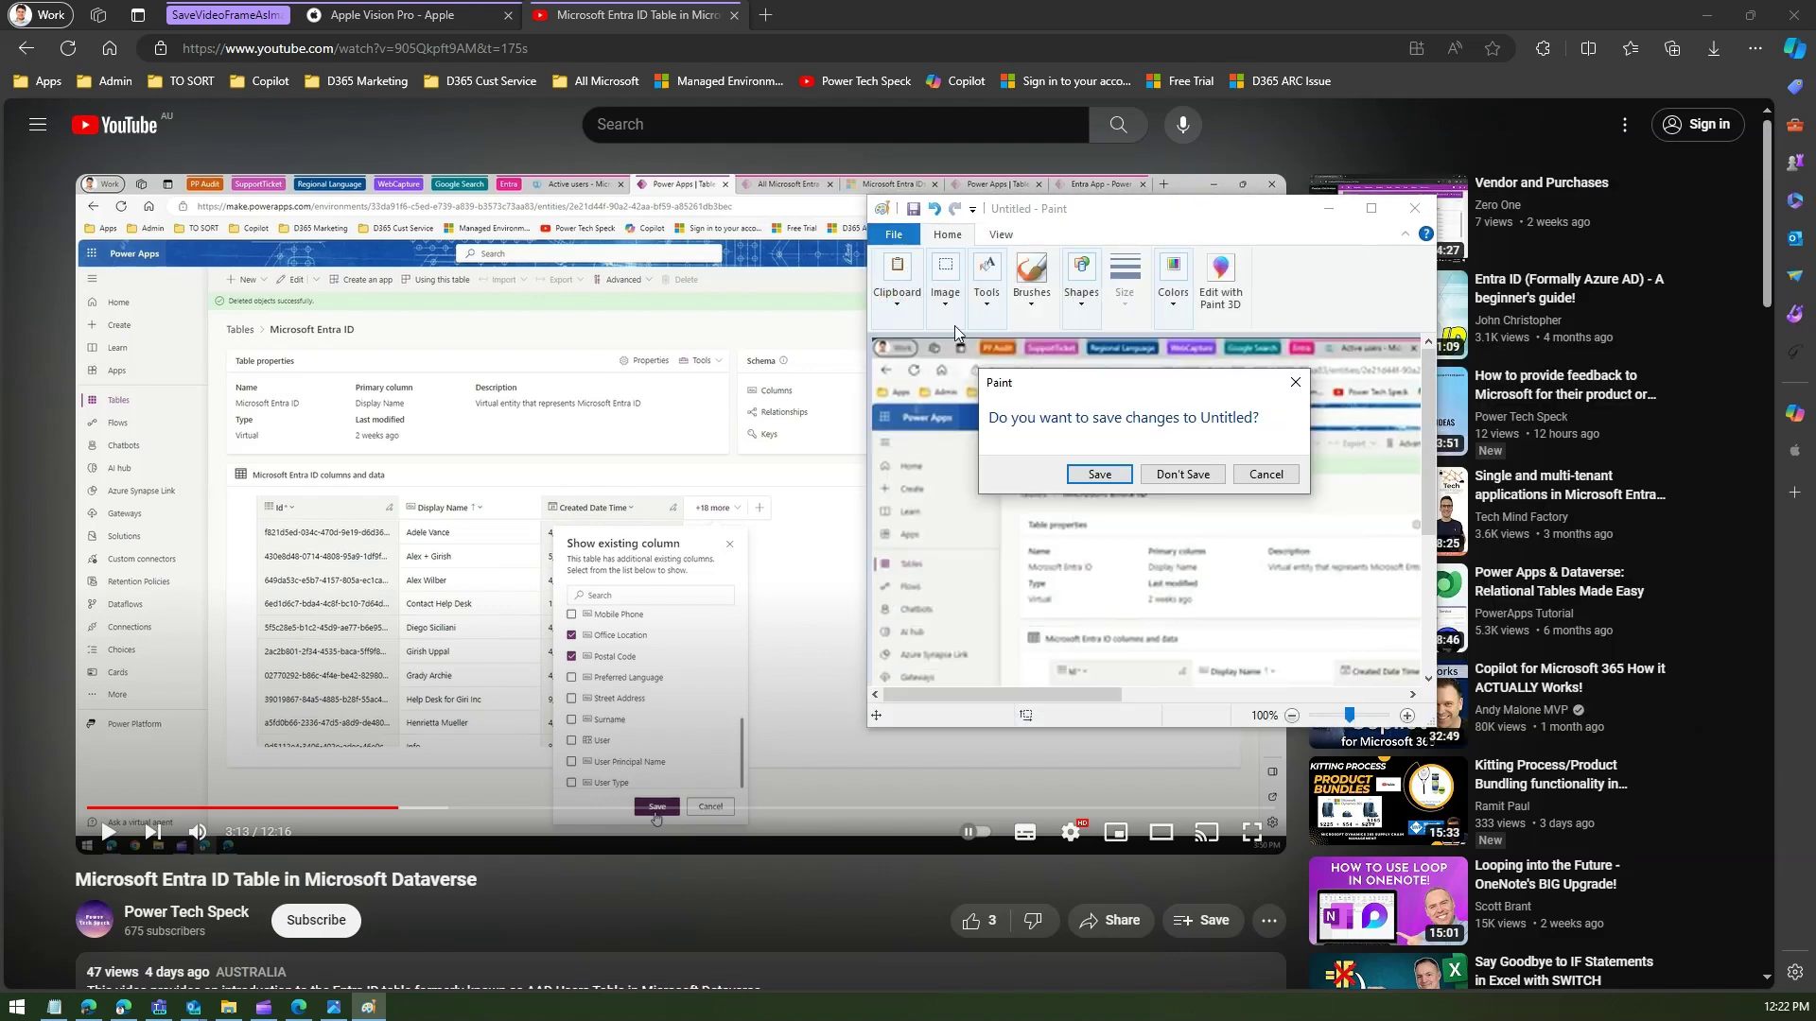
click(1180, 475)
key(ctrl+v)
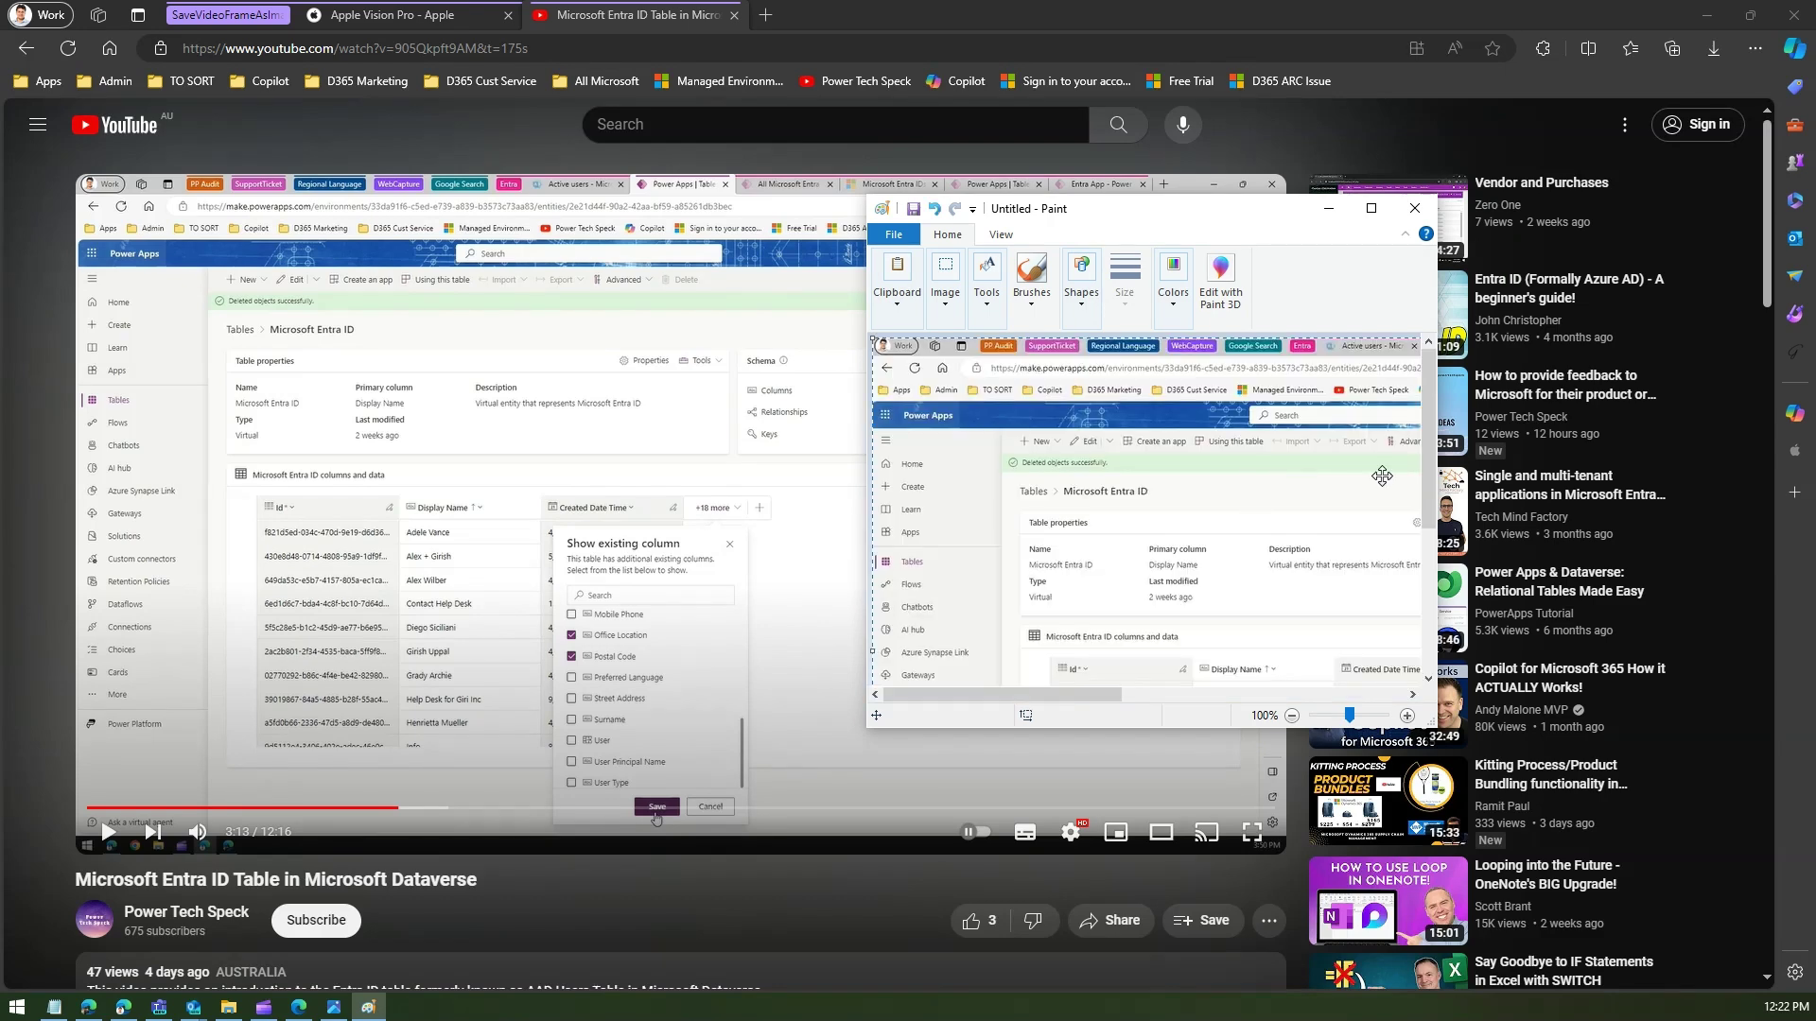
click(1370, 208)
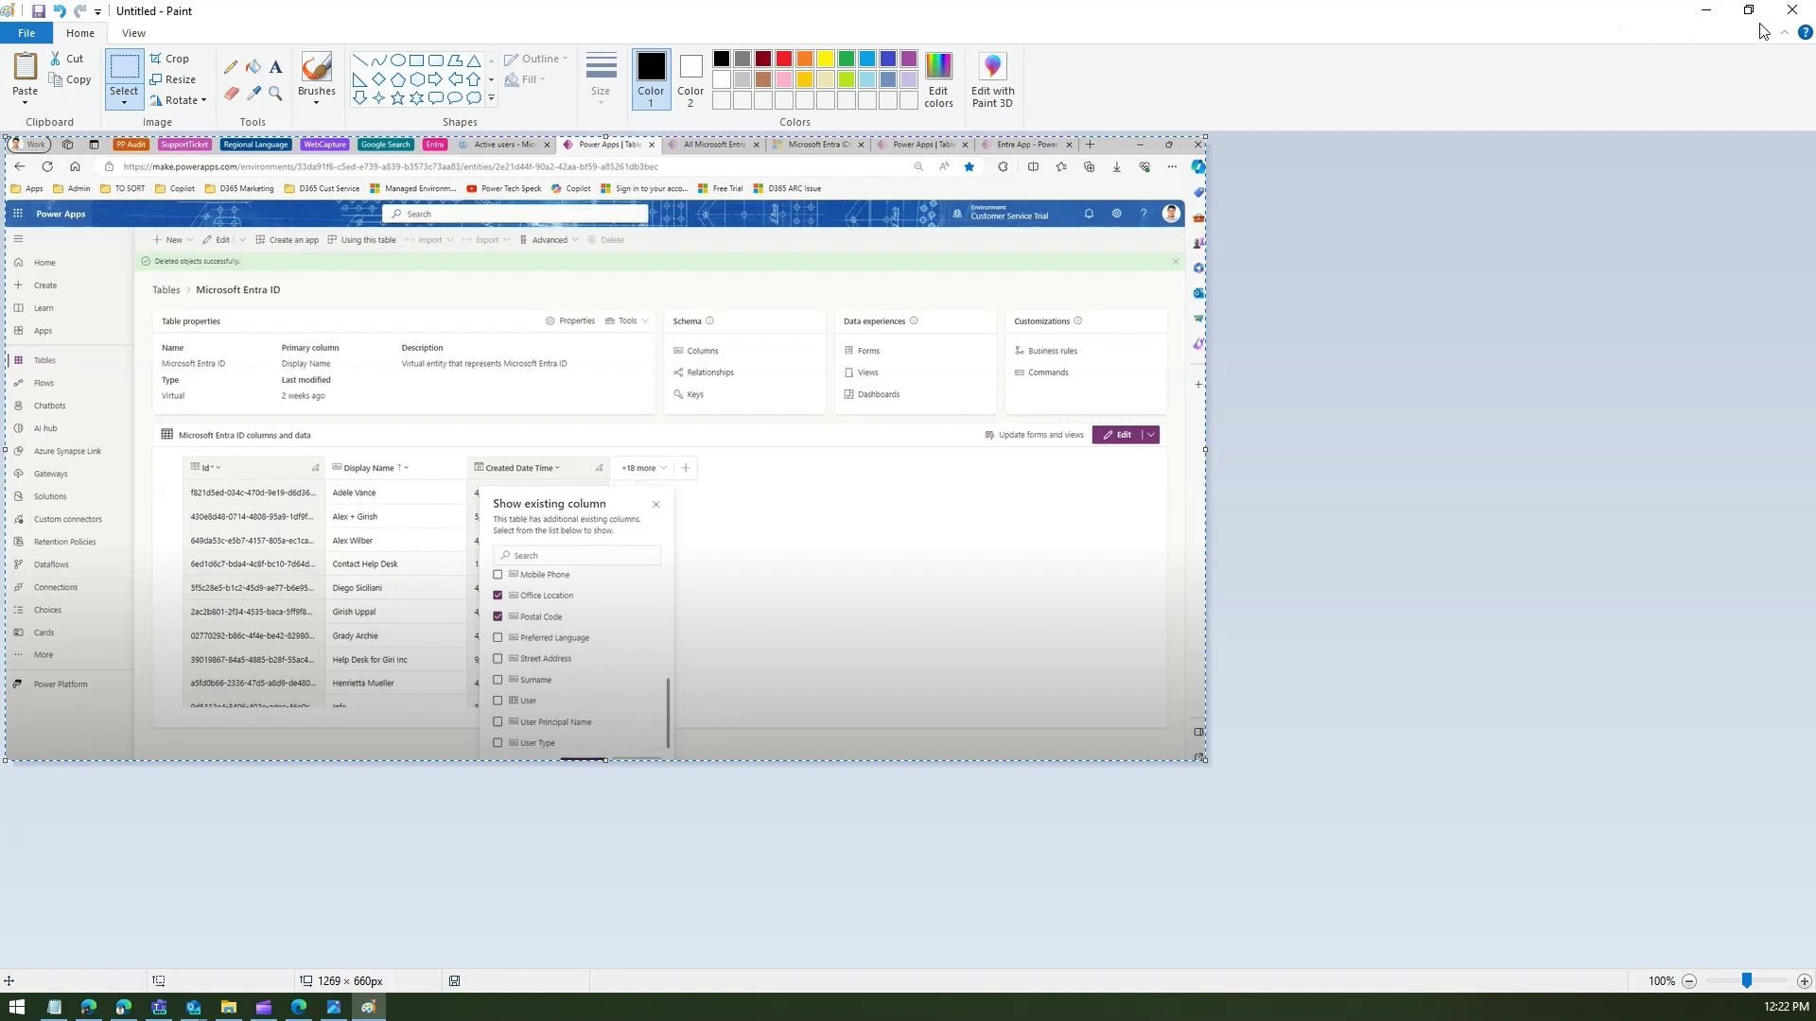
Step: Open Edge's Save As dialog for the video frame, named videoframe_193051.png, in Downloads
click(1706, 10)
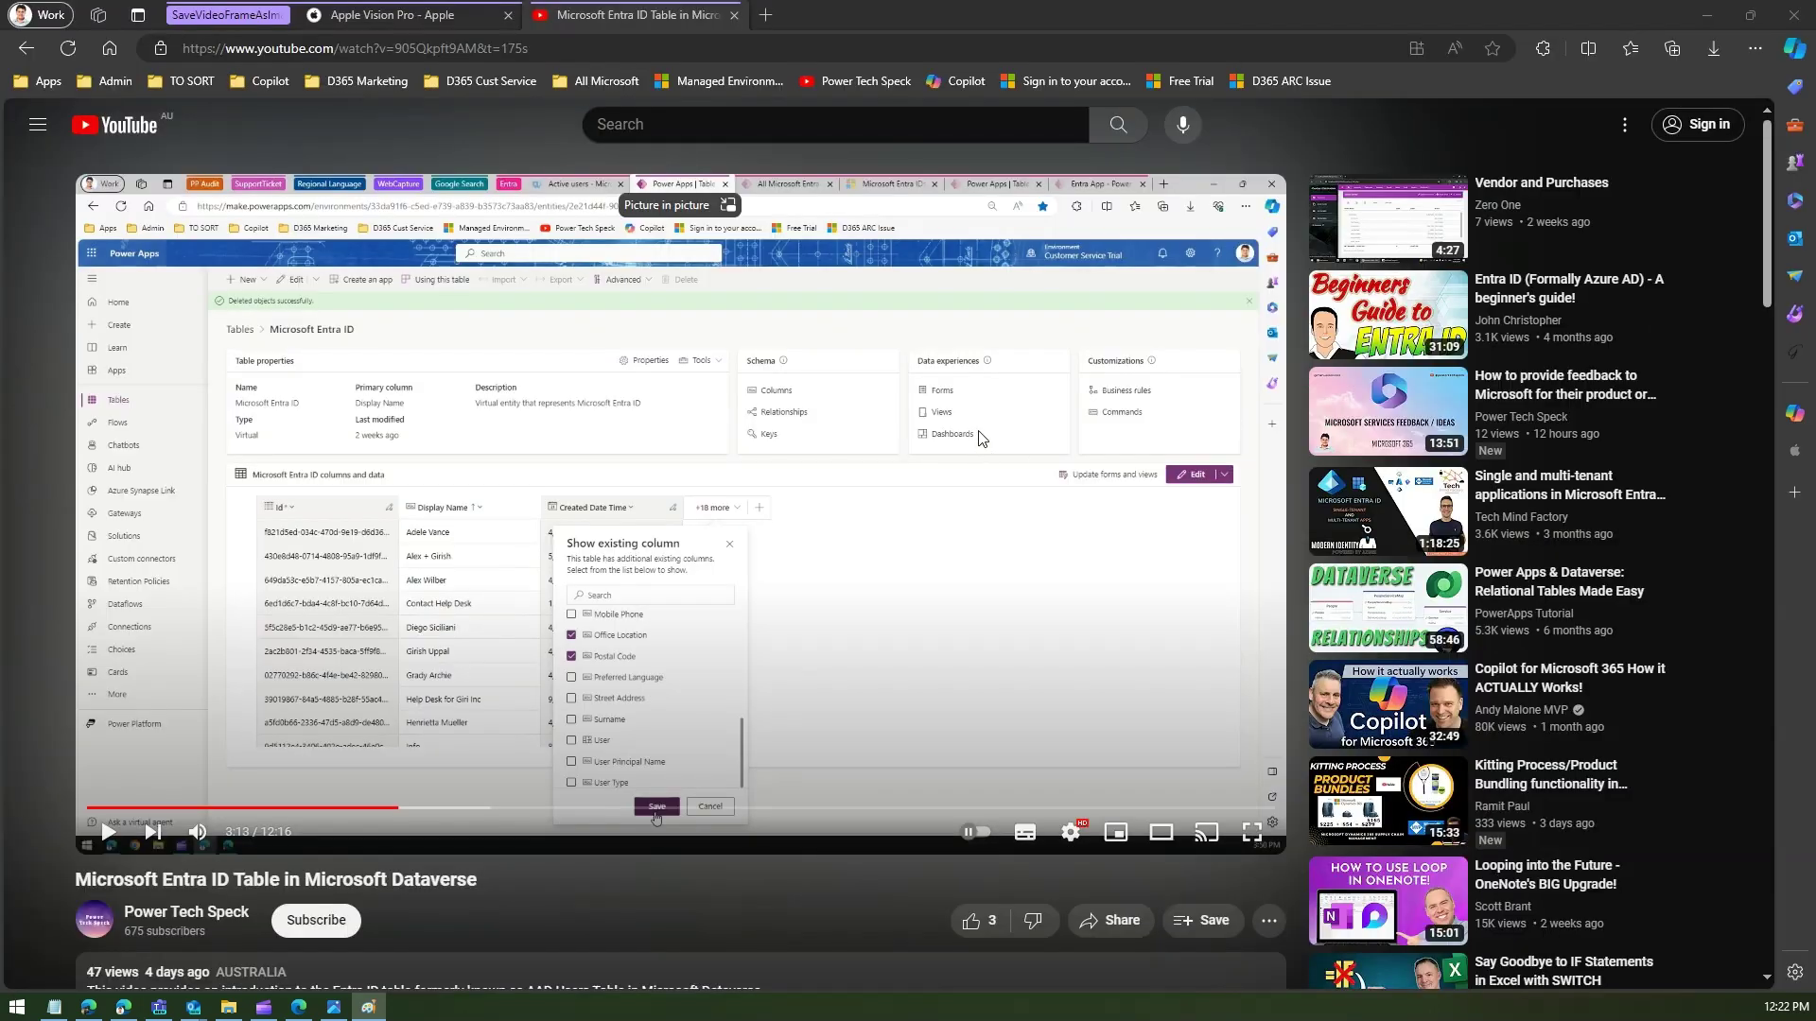
right_click(838, 399)
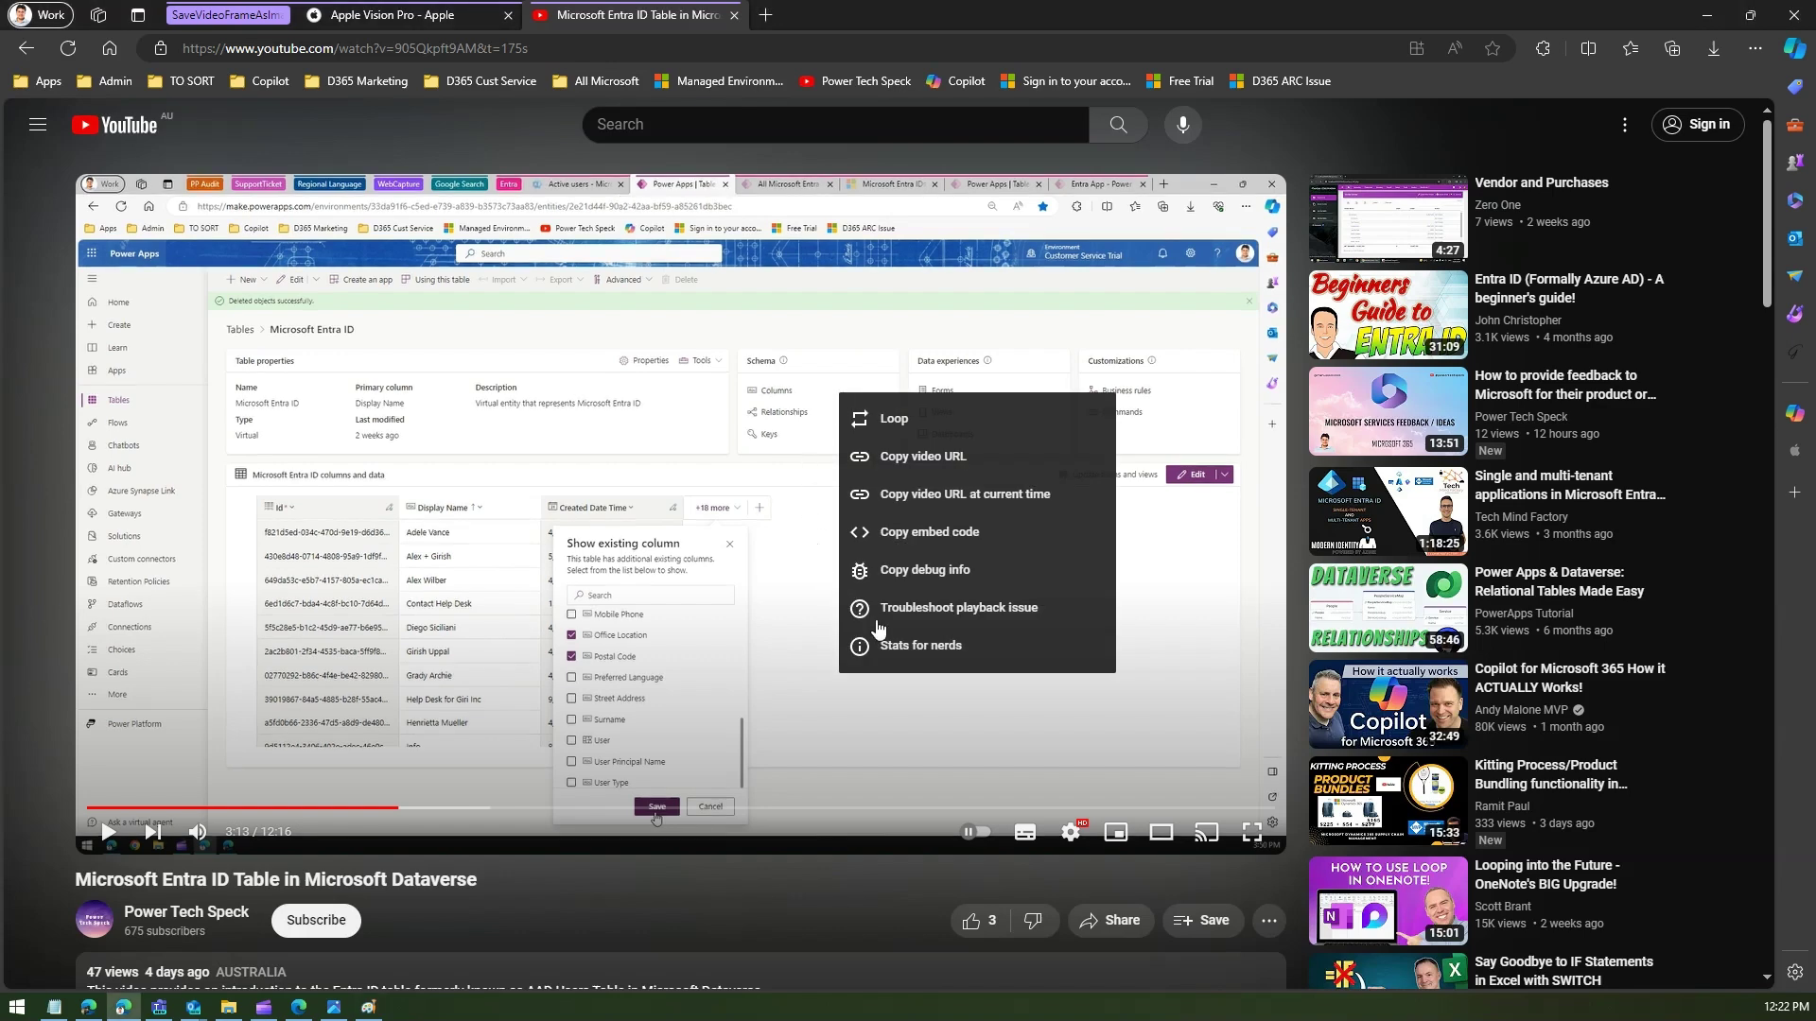
right_click(1219, 282)
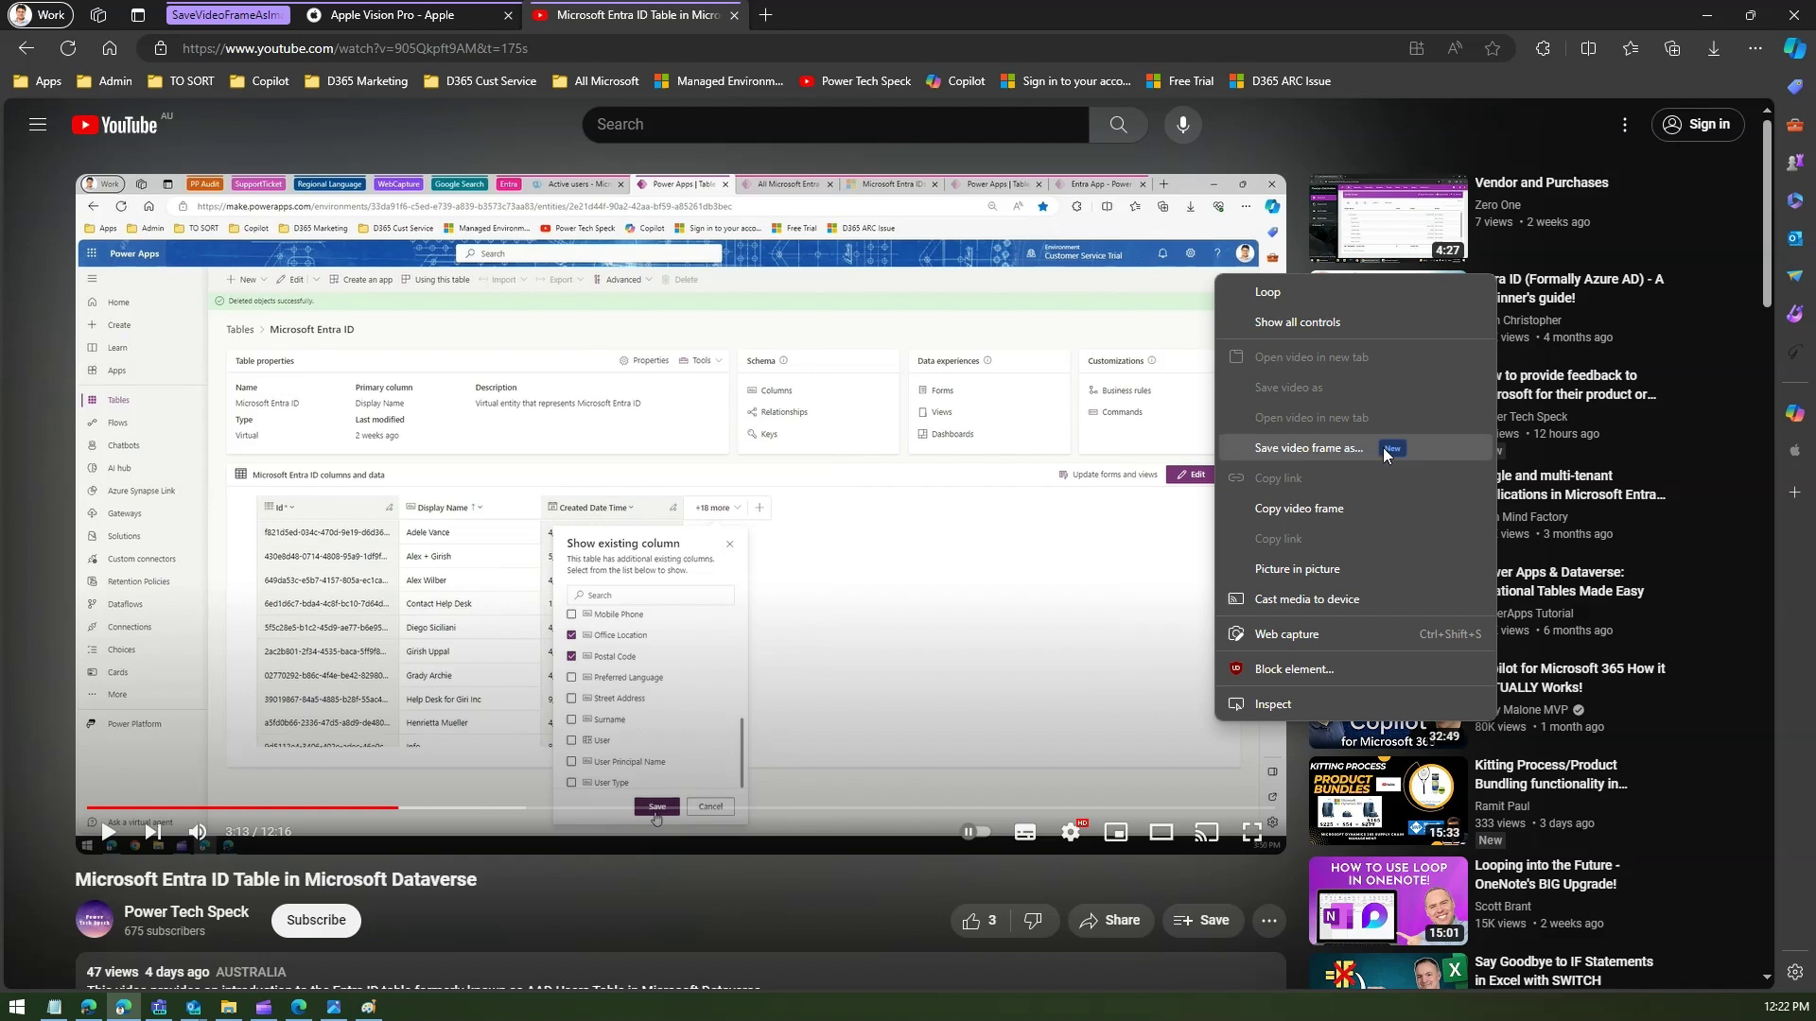
click(791, 553)
right_click(789, 549)
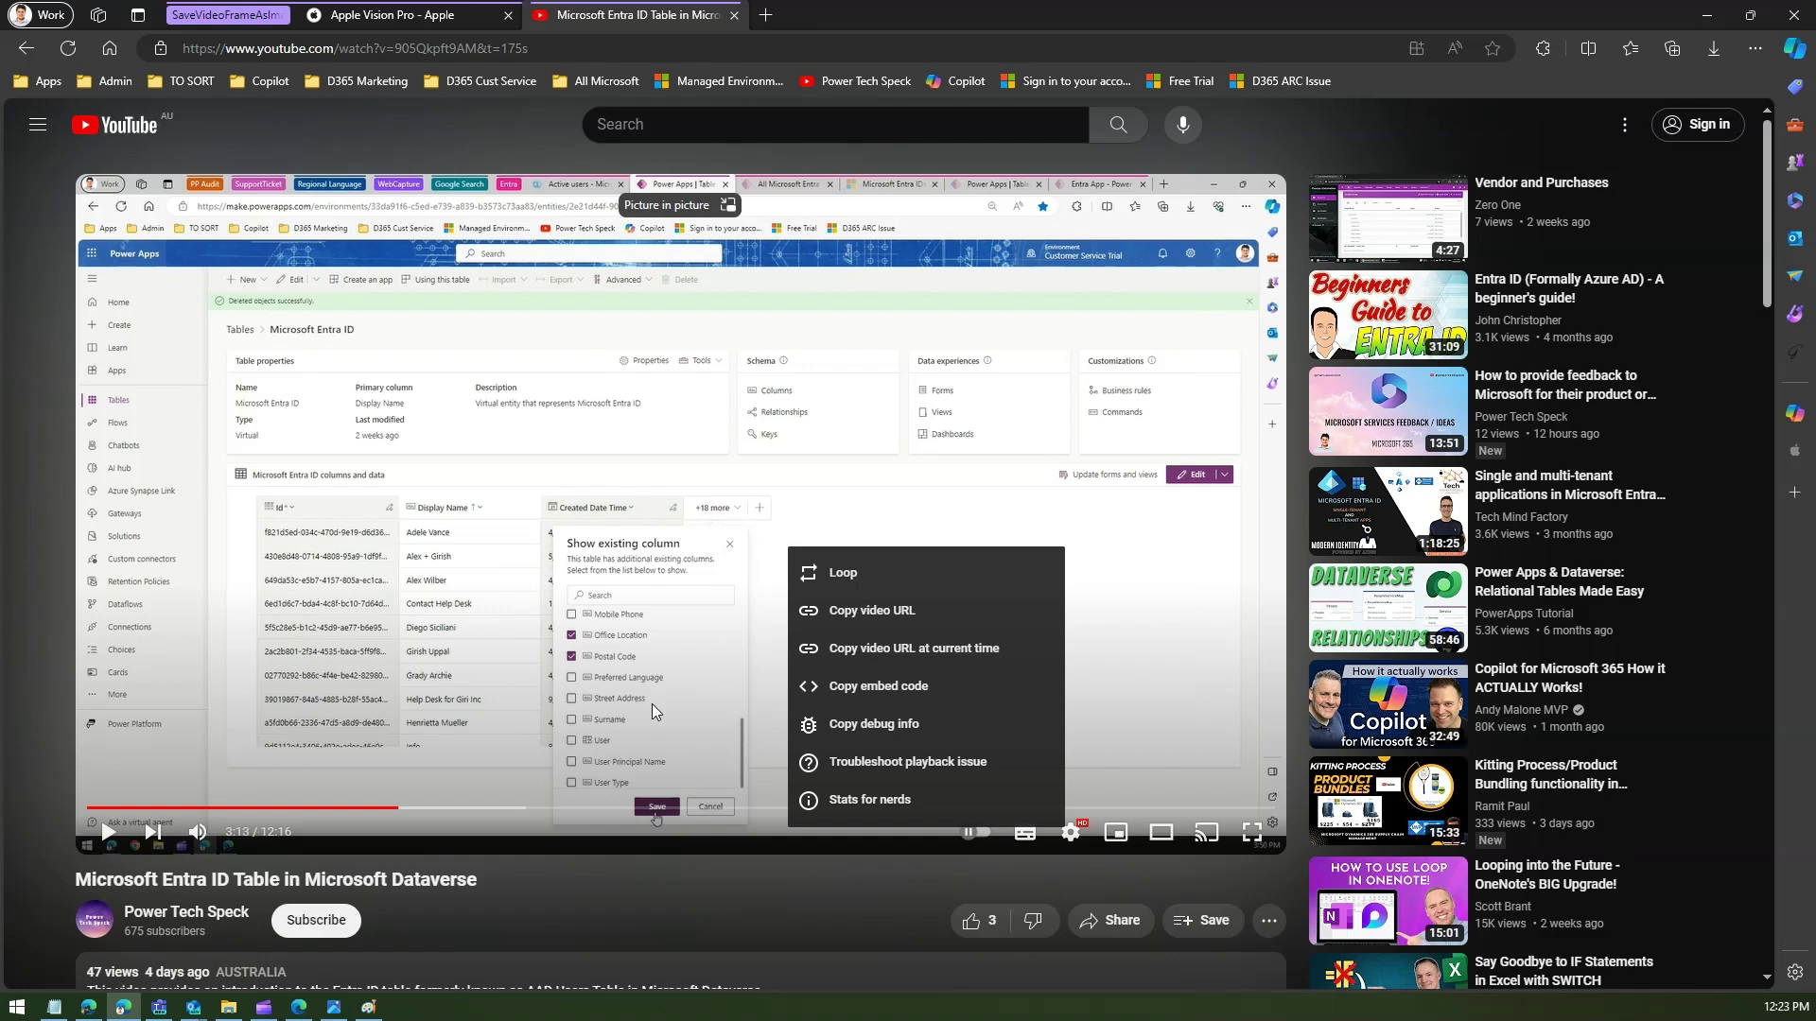
right_click(1203, 278)
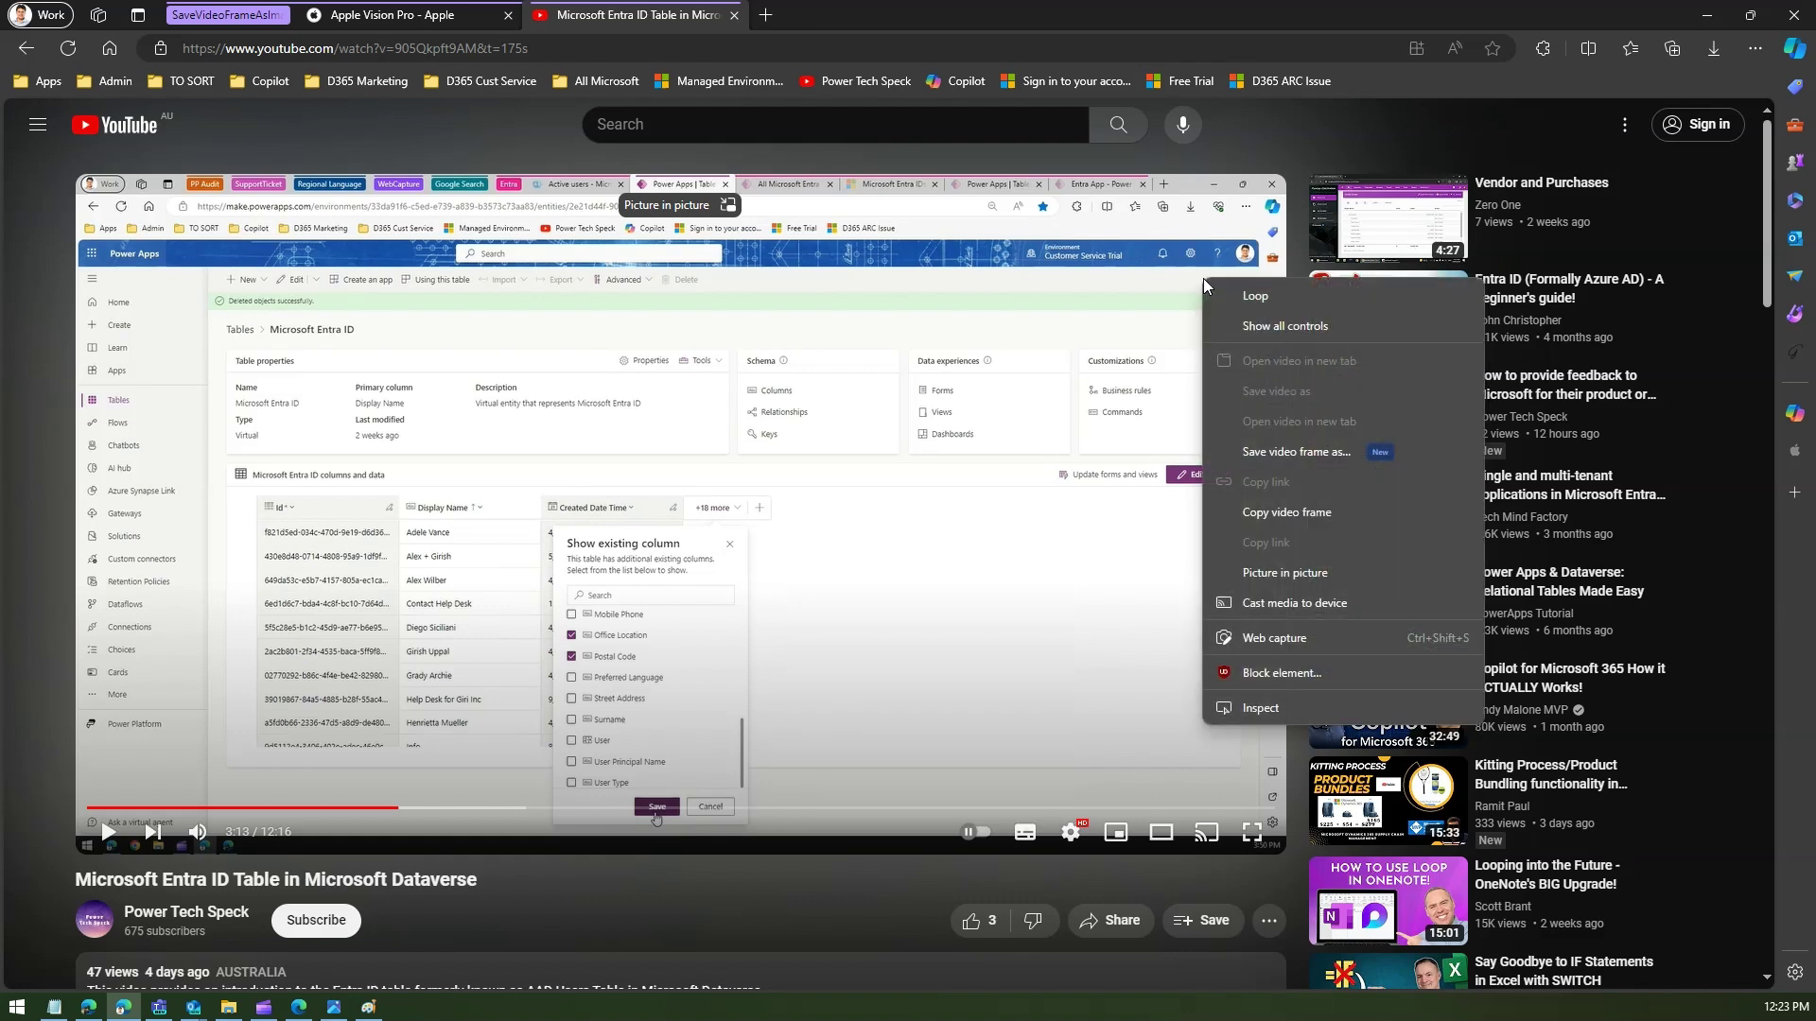
click(1336, 452)
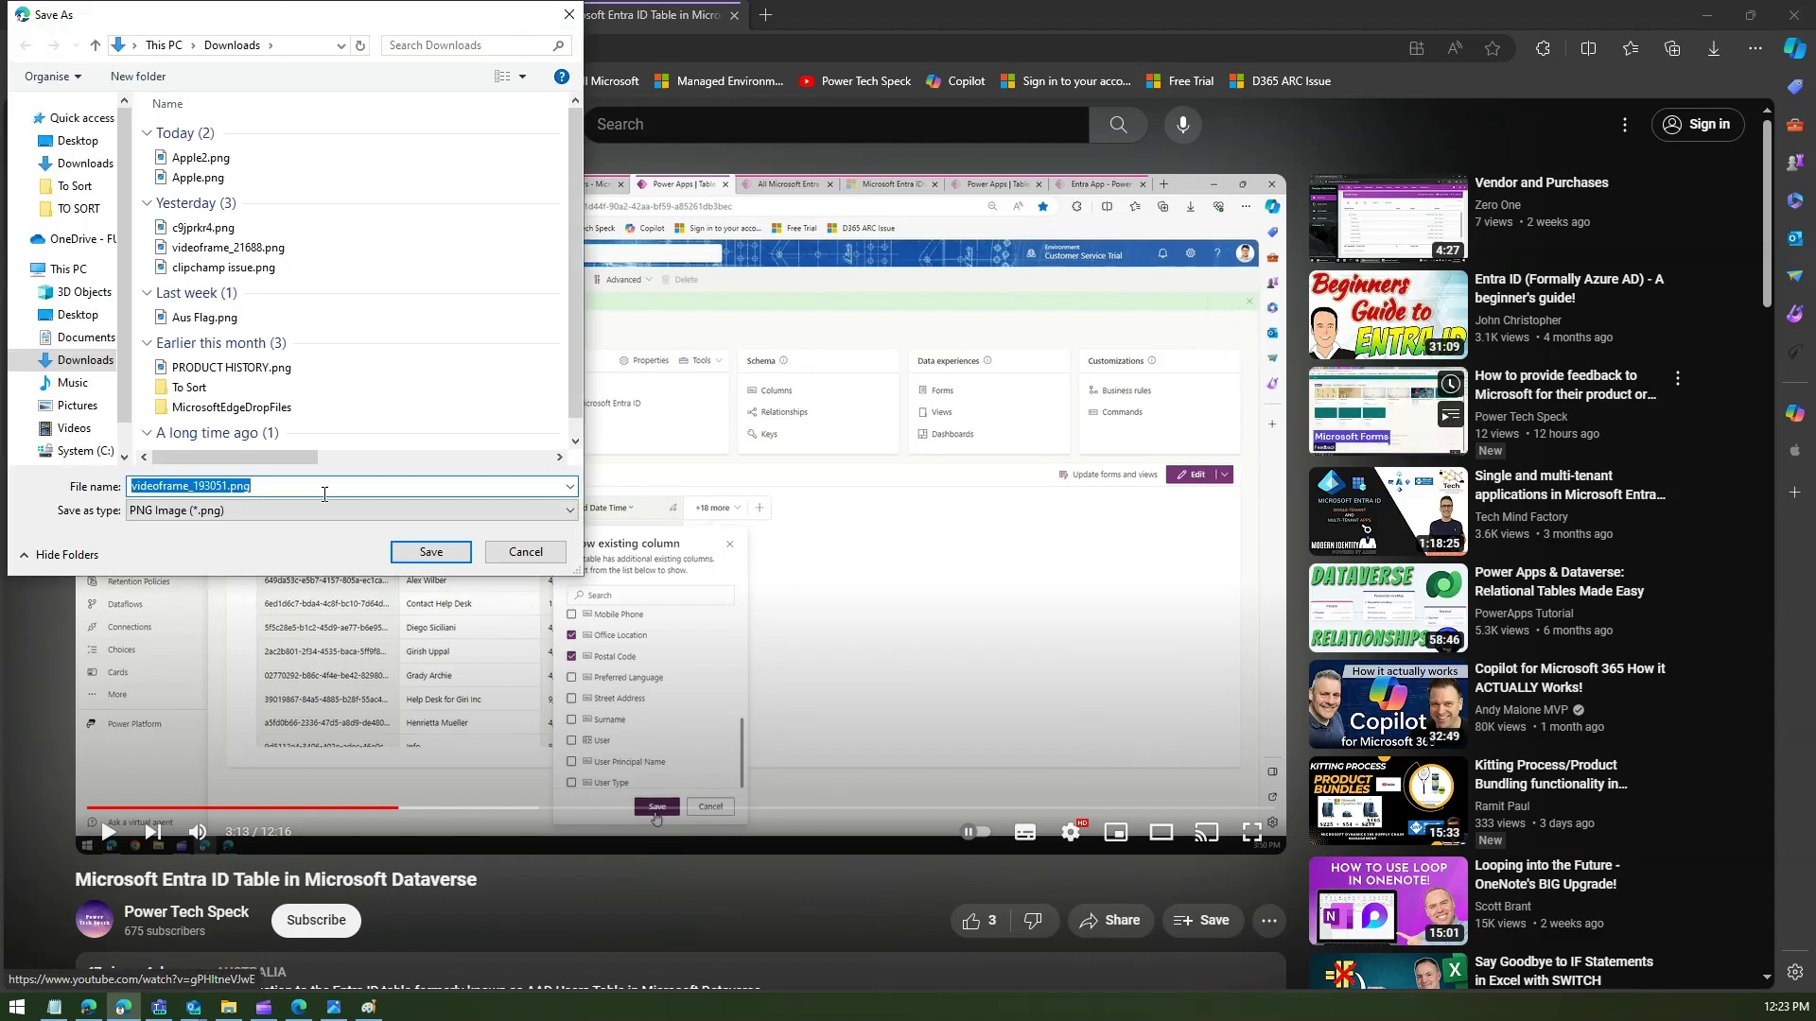
Step: Save the video frame to Downloads under the file name GirishInt
text(Girish)
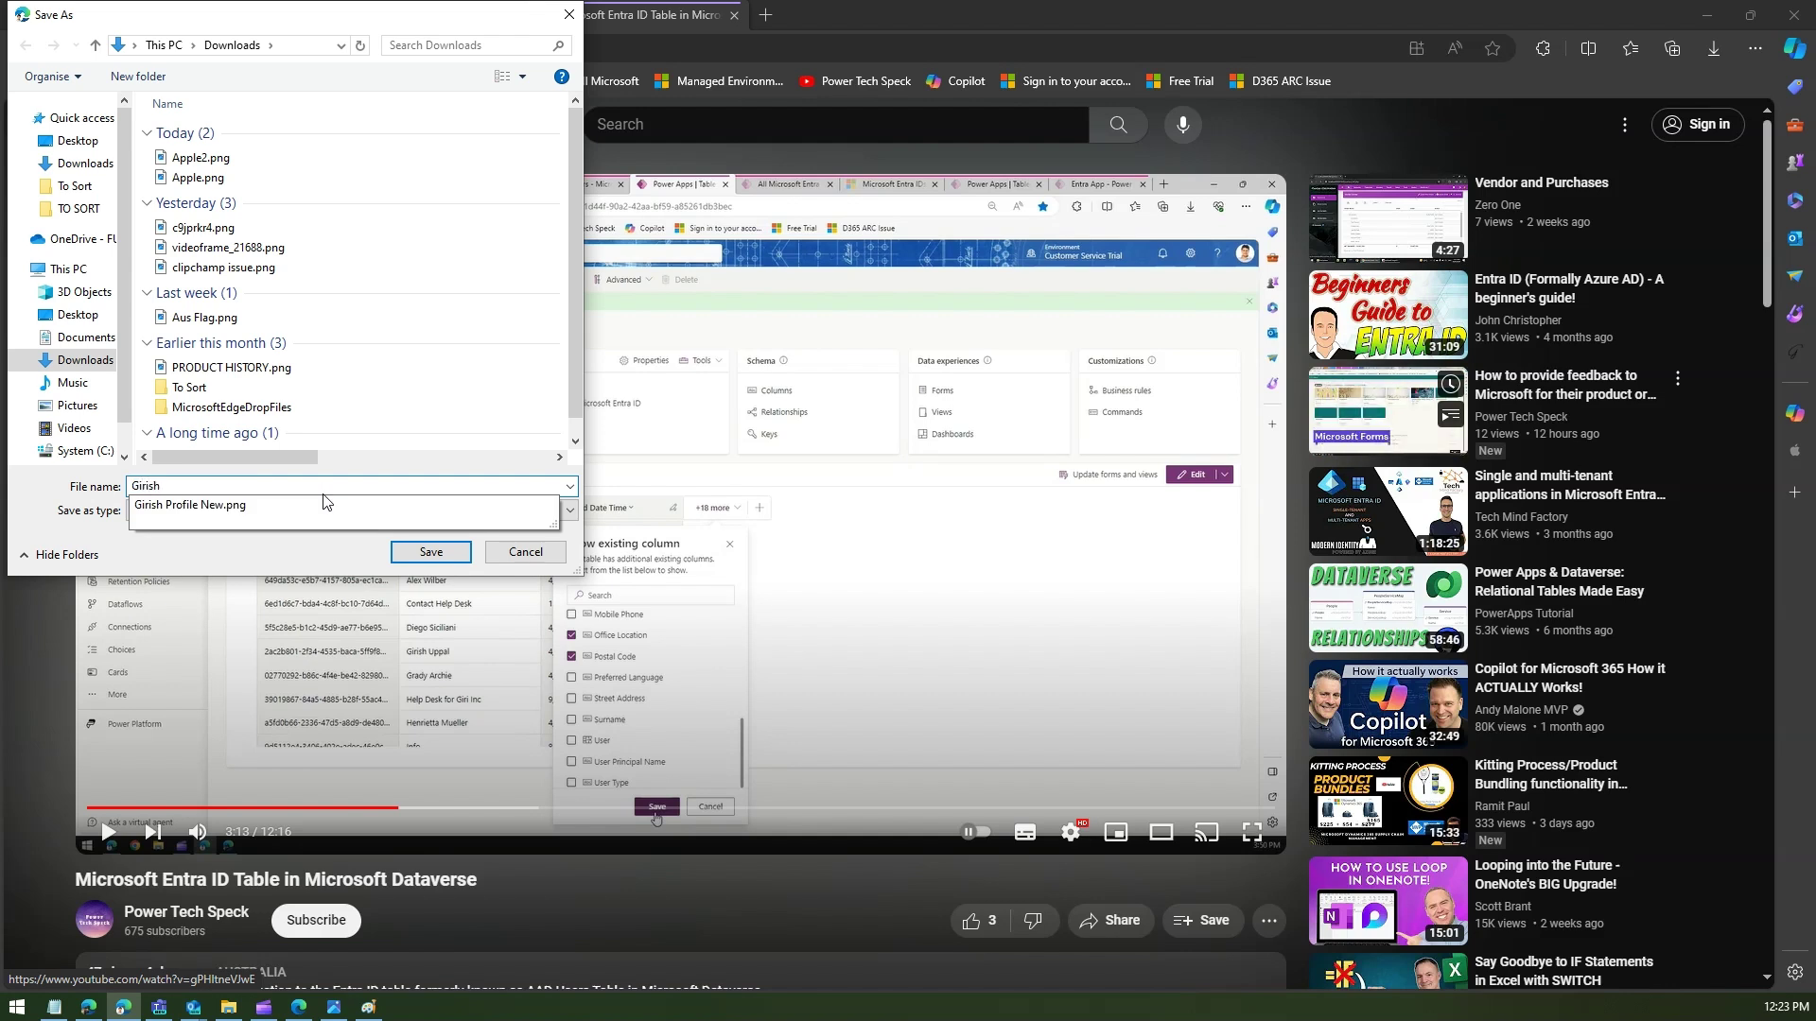
text(Int)
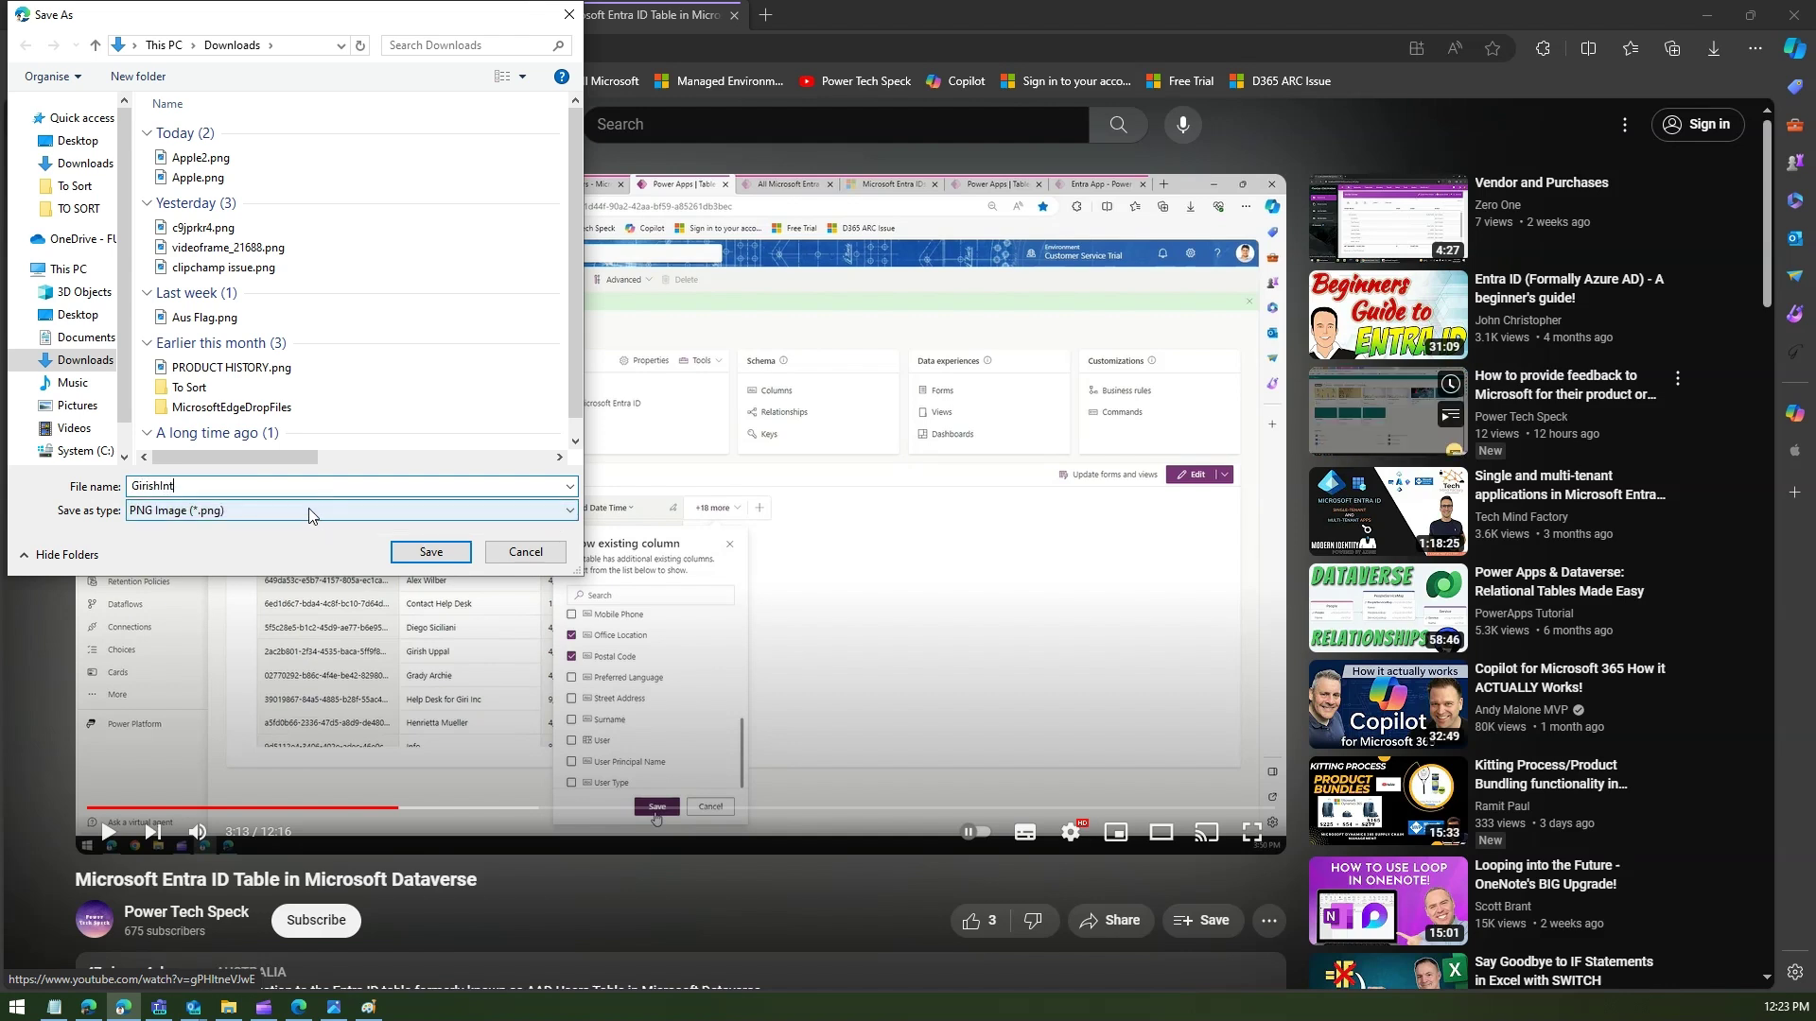
click(432, 552)
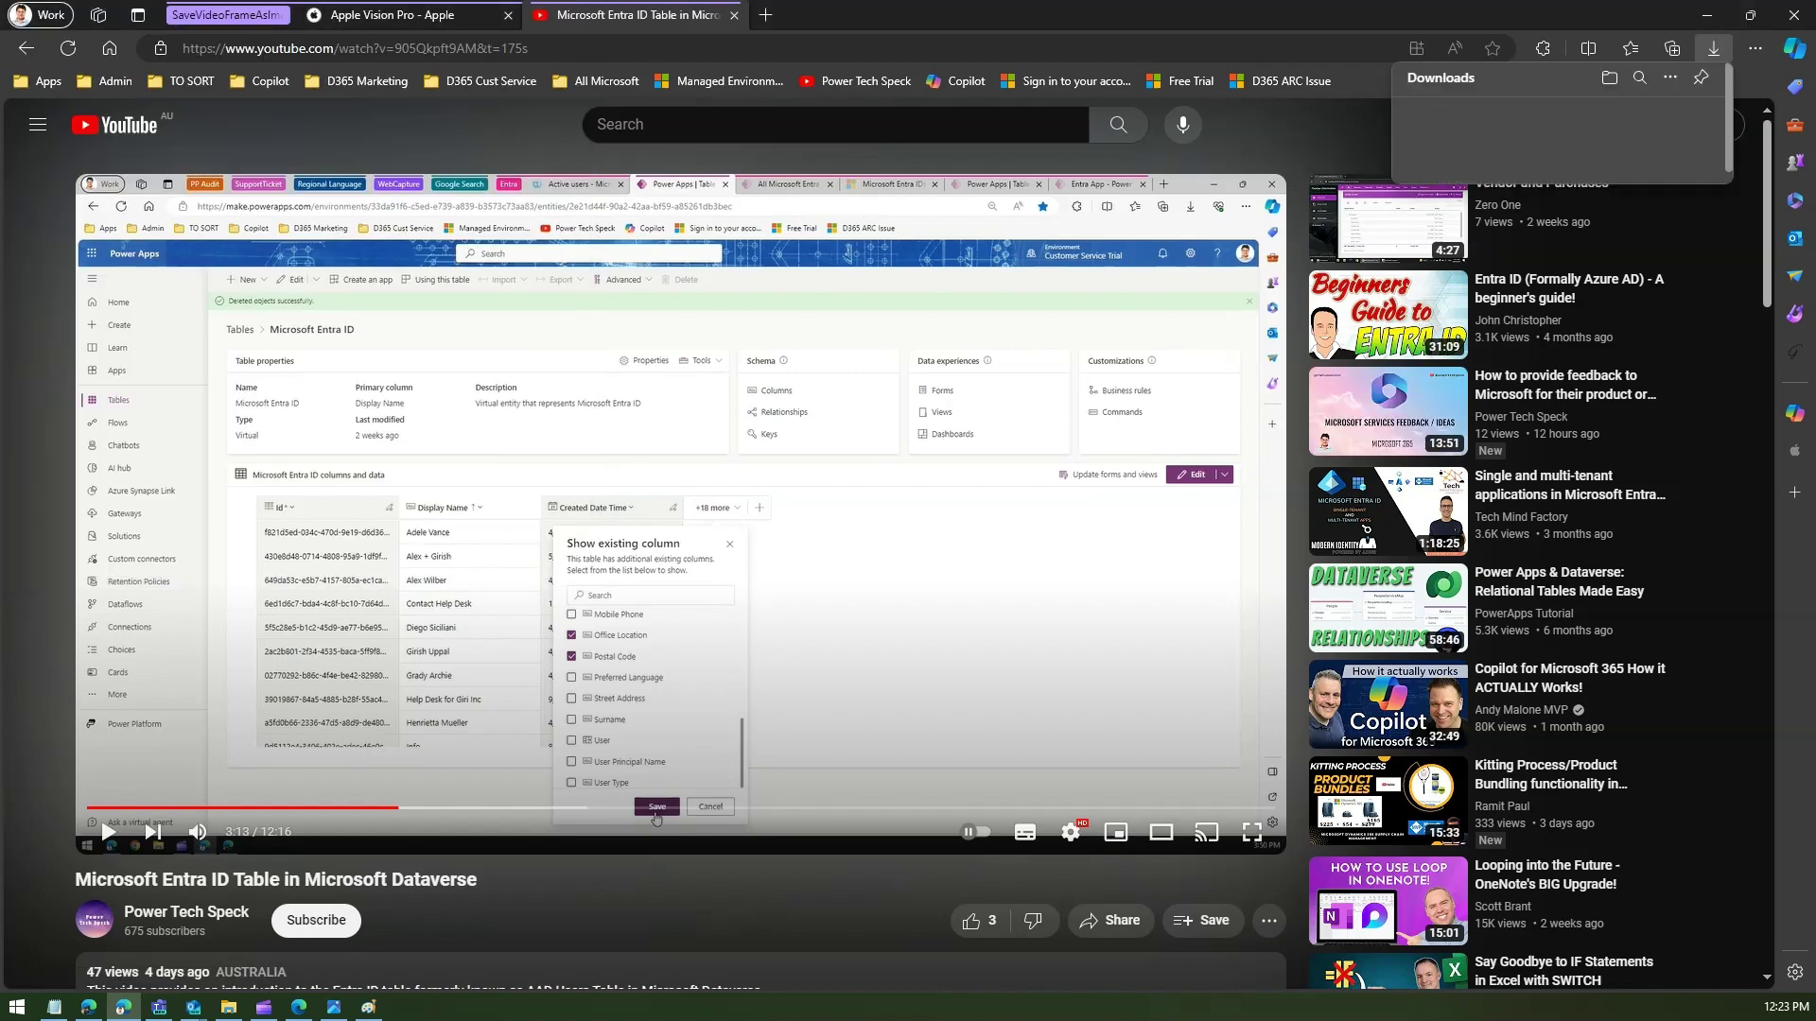
Step: Set the Paint window aside and open the first saved frame PNG from Edge's Downloads list in Photos
click(369, 1007)
drag(1151, 206, 726, 228)
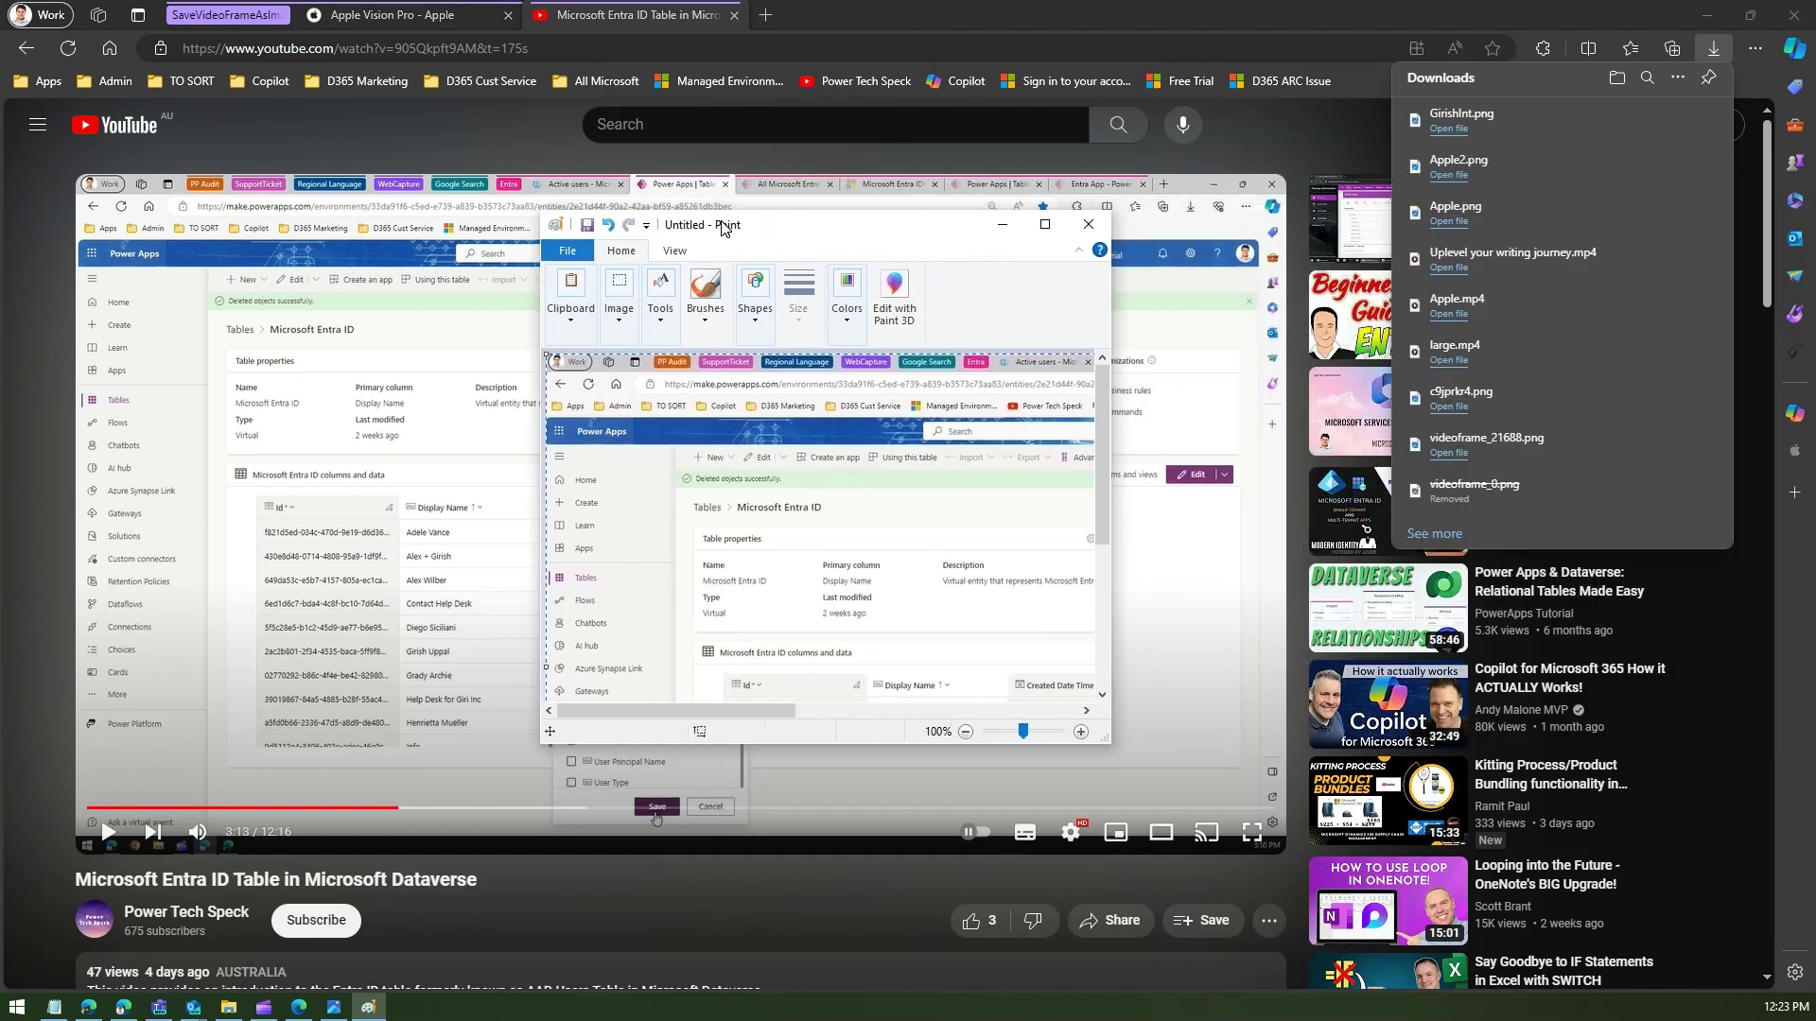
click(1044, 227)
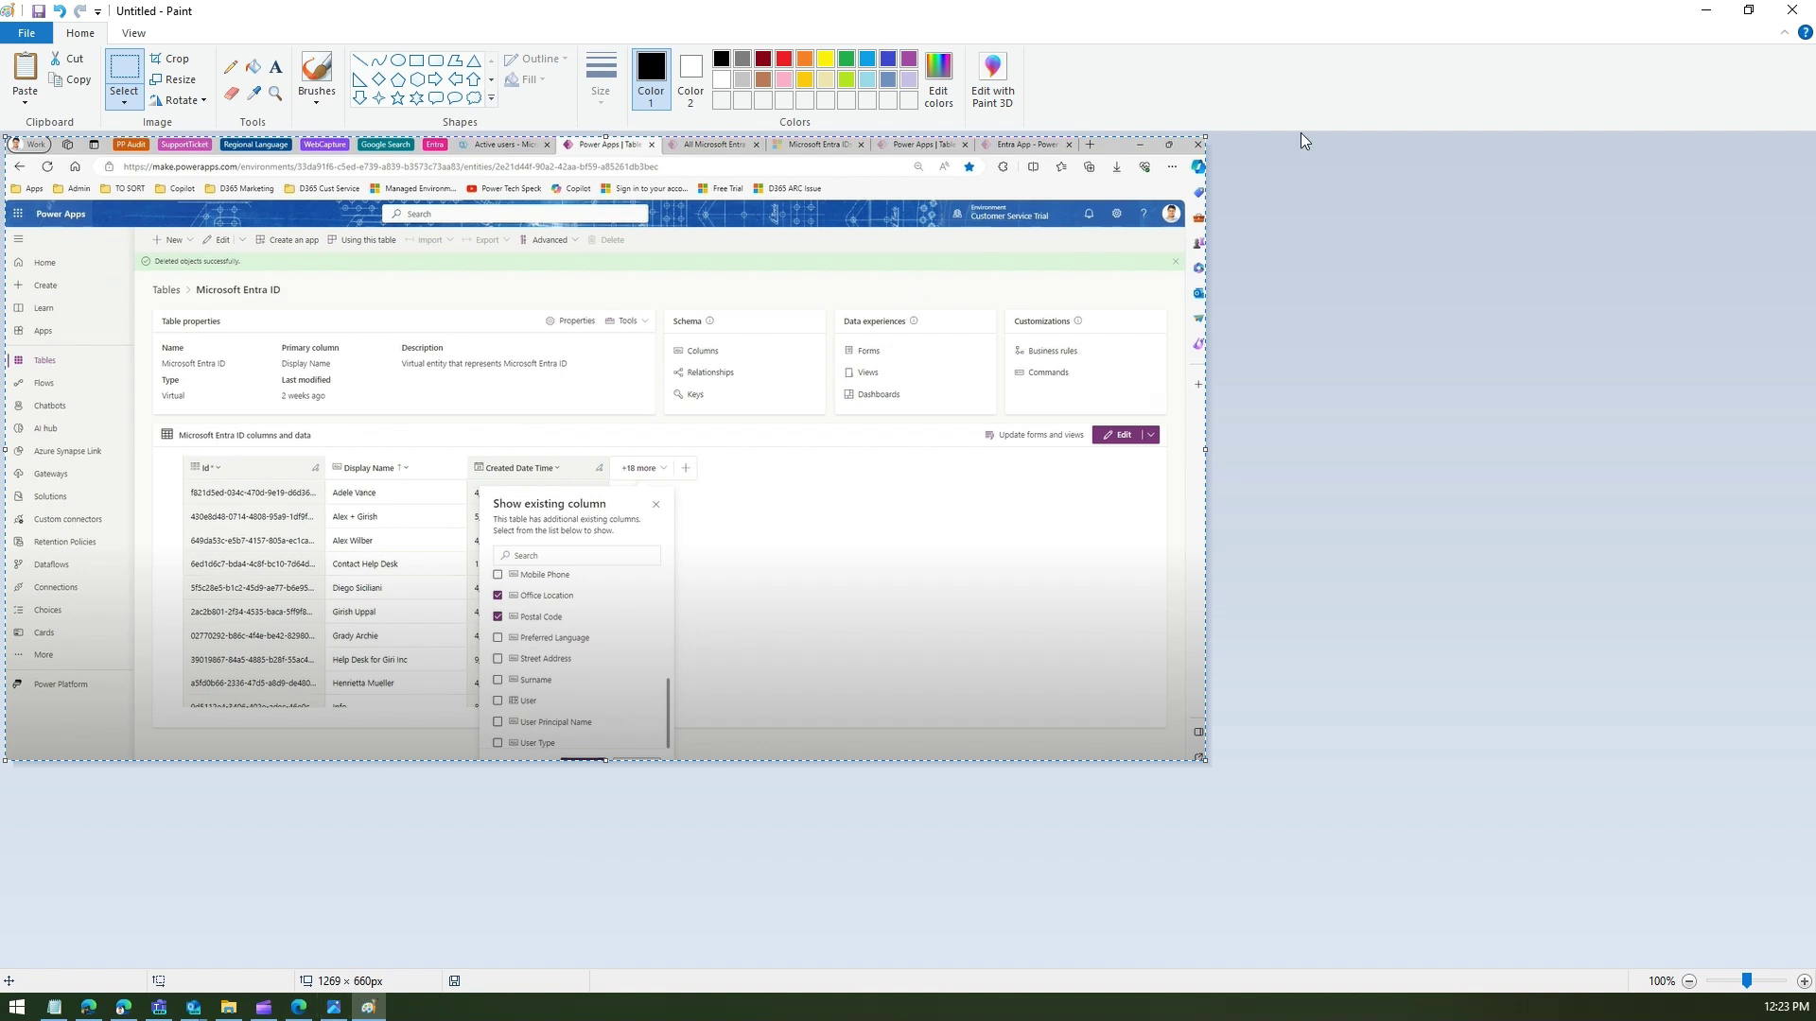
key(super+Down)
key(super+Down)
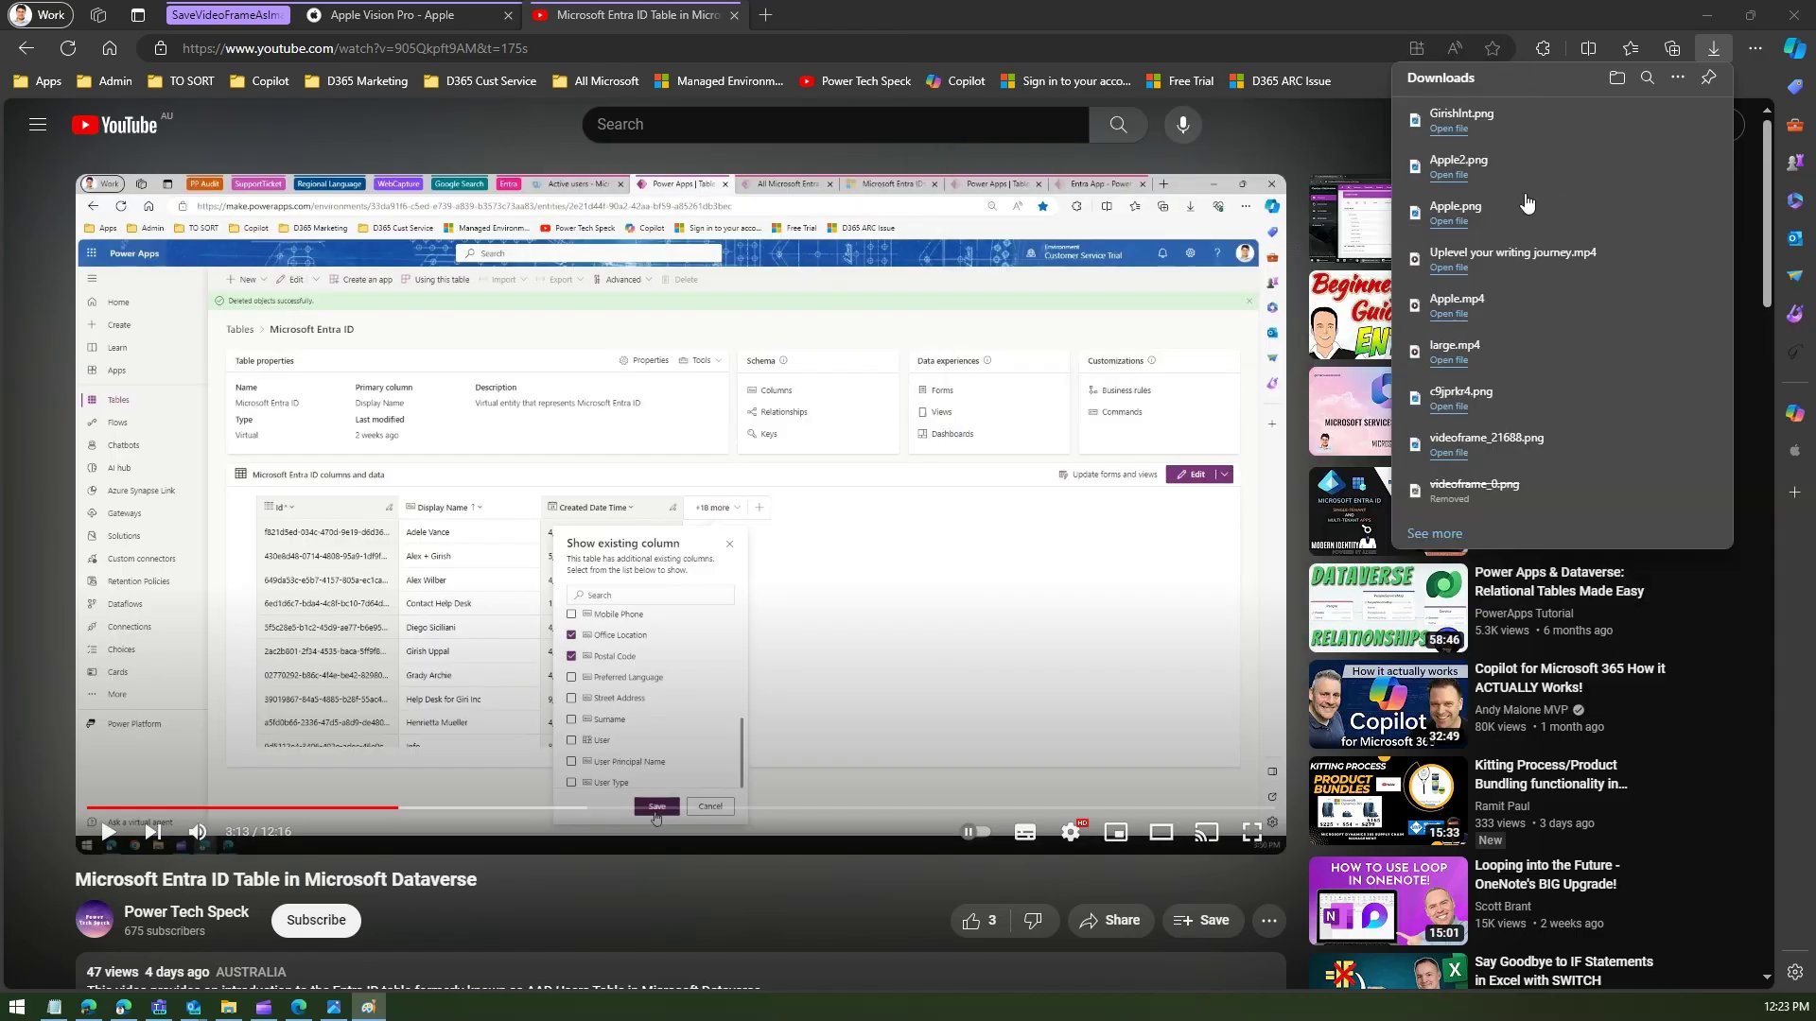
click(1448, 130)
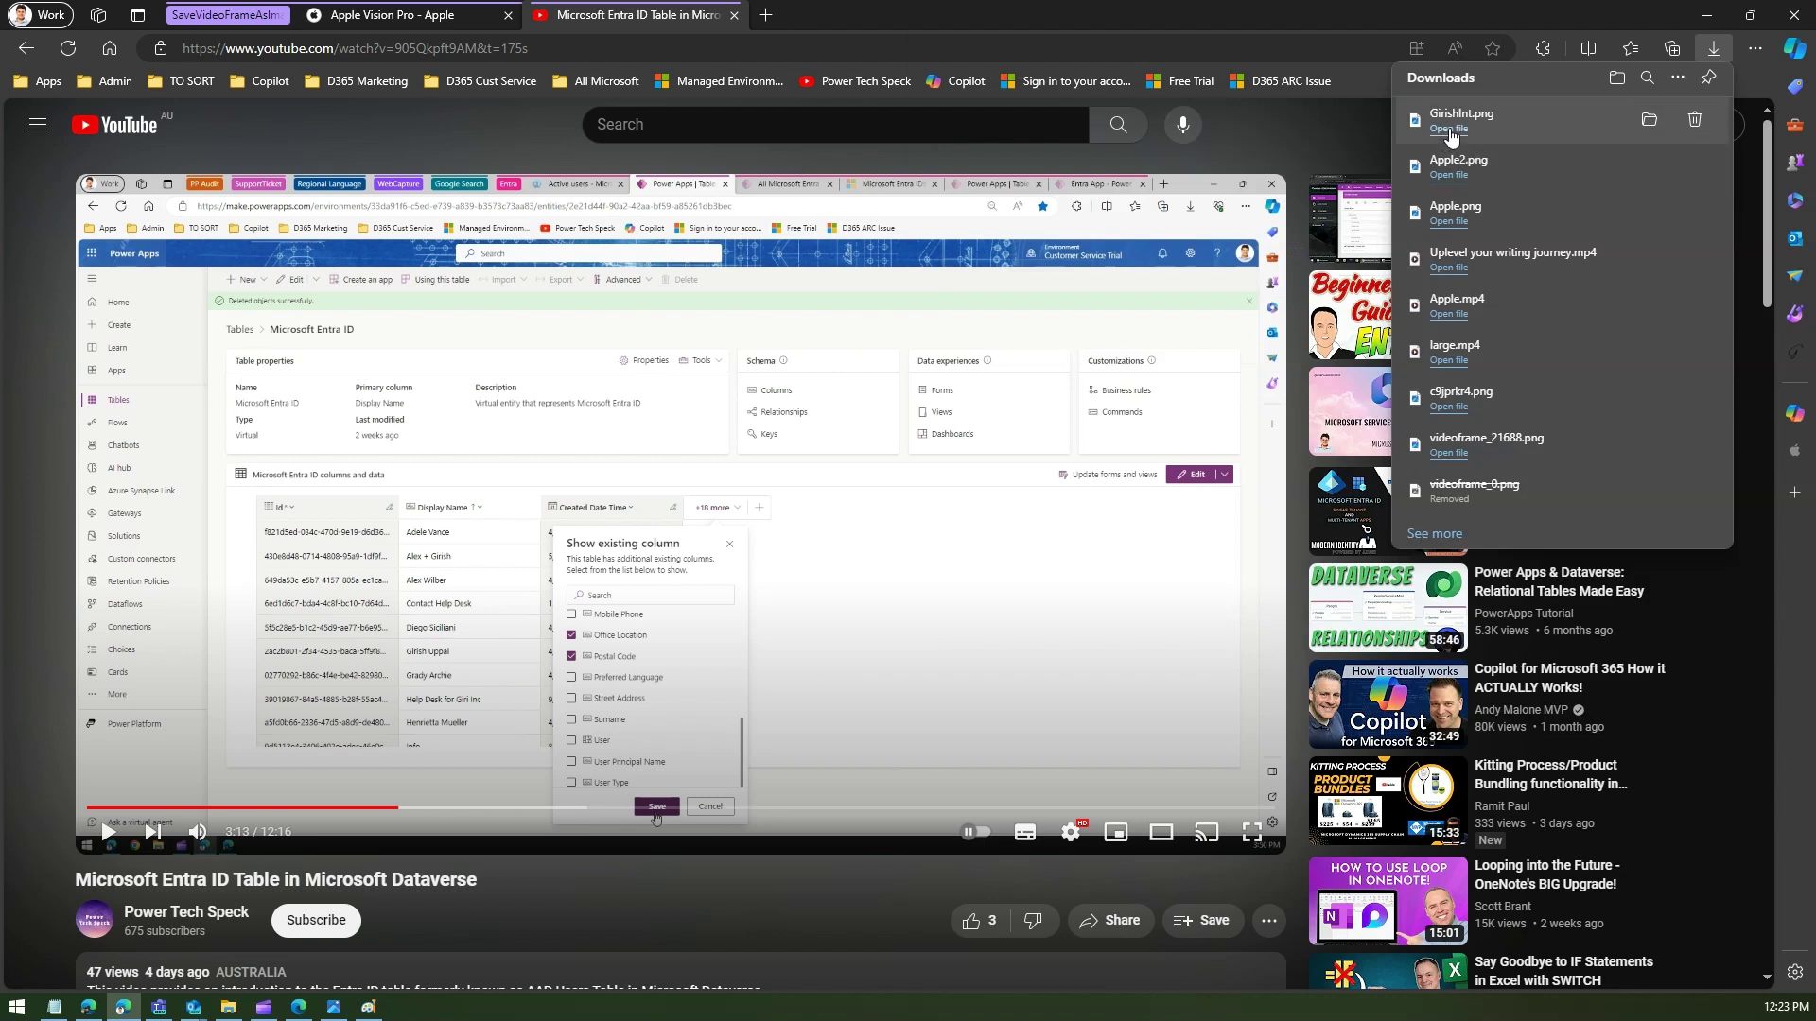
click(1450, 129)
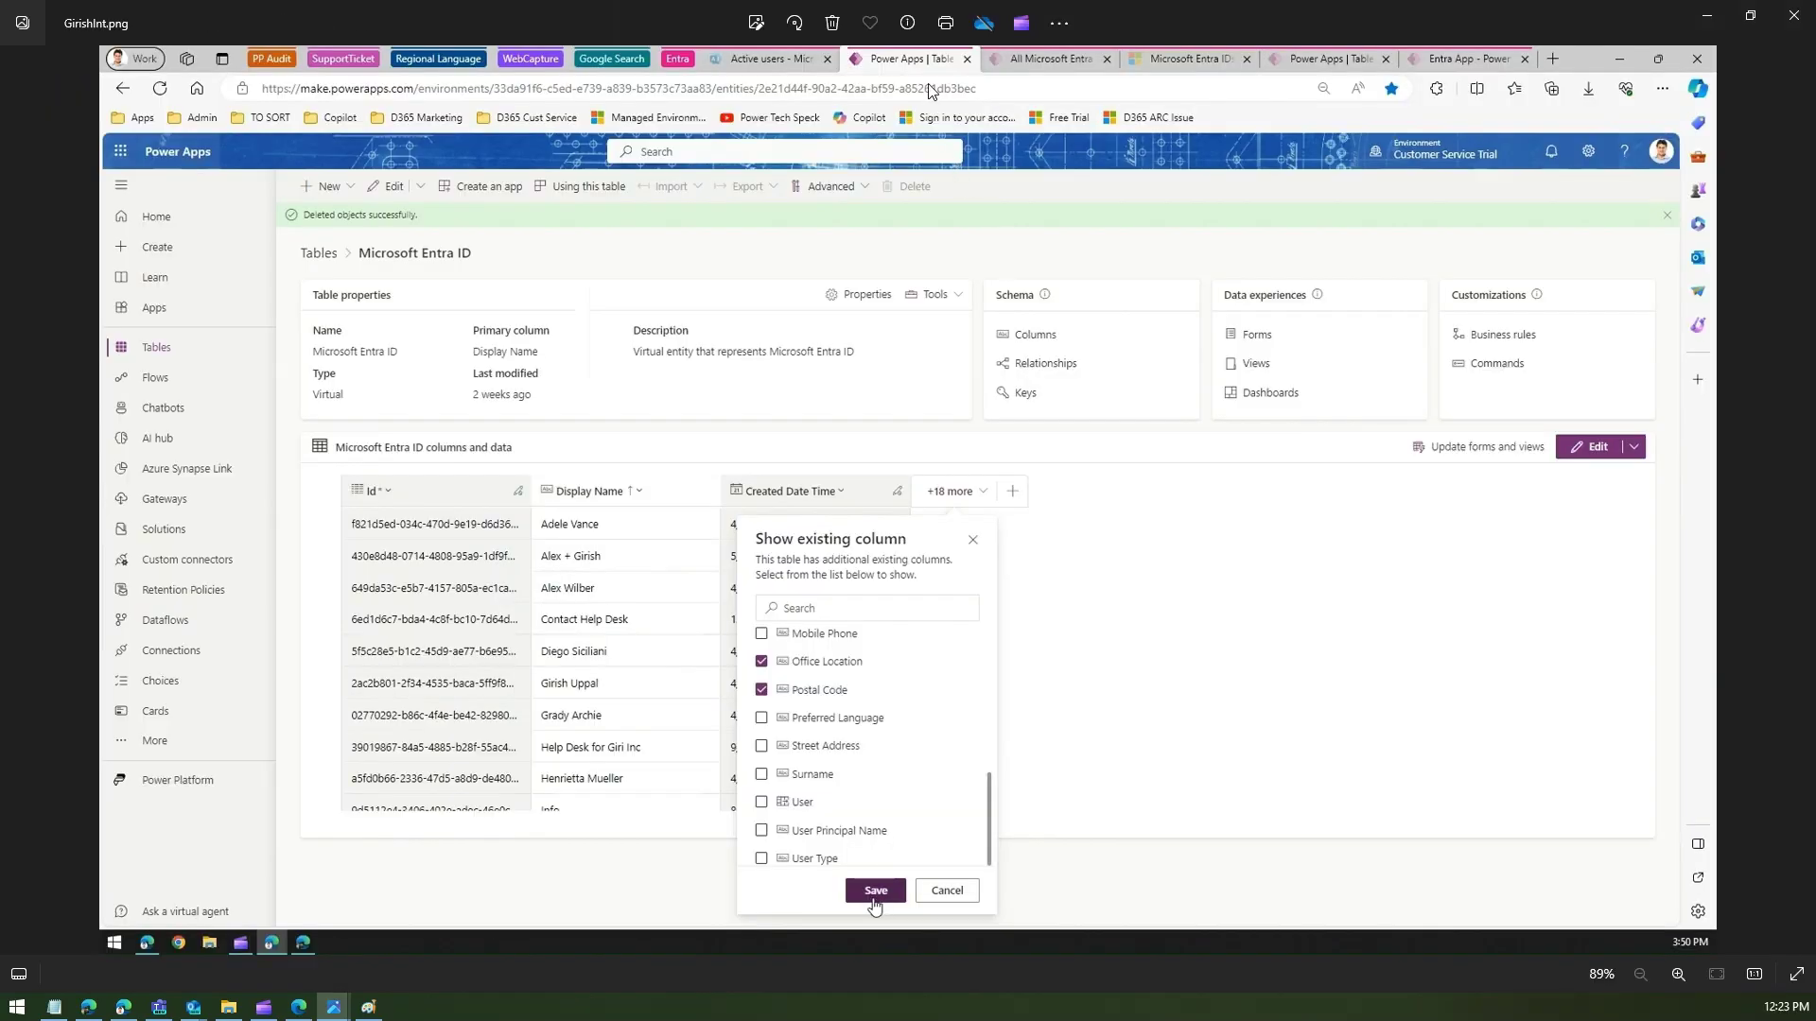
Step: Check in Photos' file info that GirishInt.png is 1920 x 1080, then close the viewer
click(906, 23)
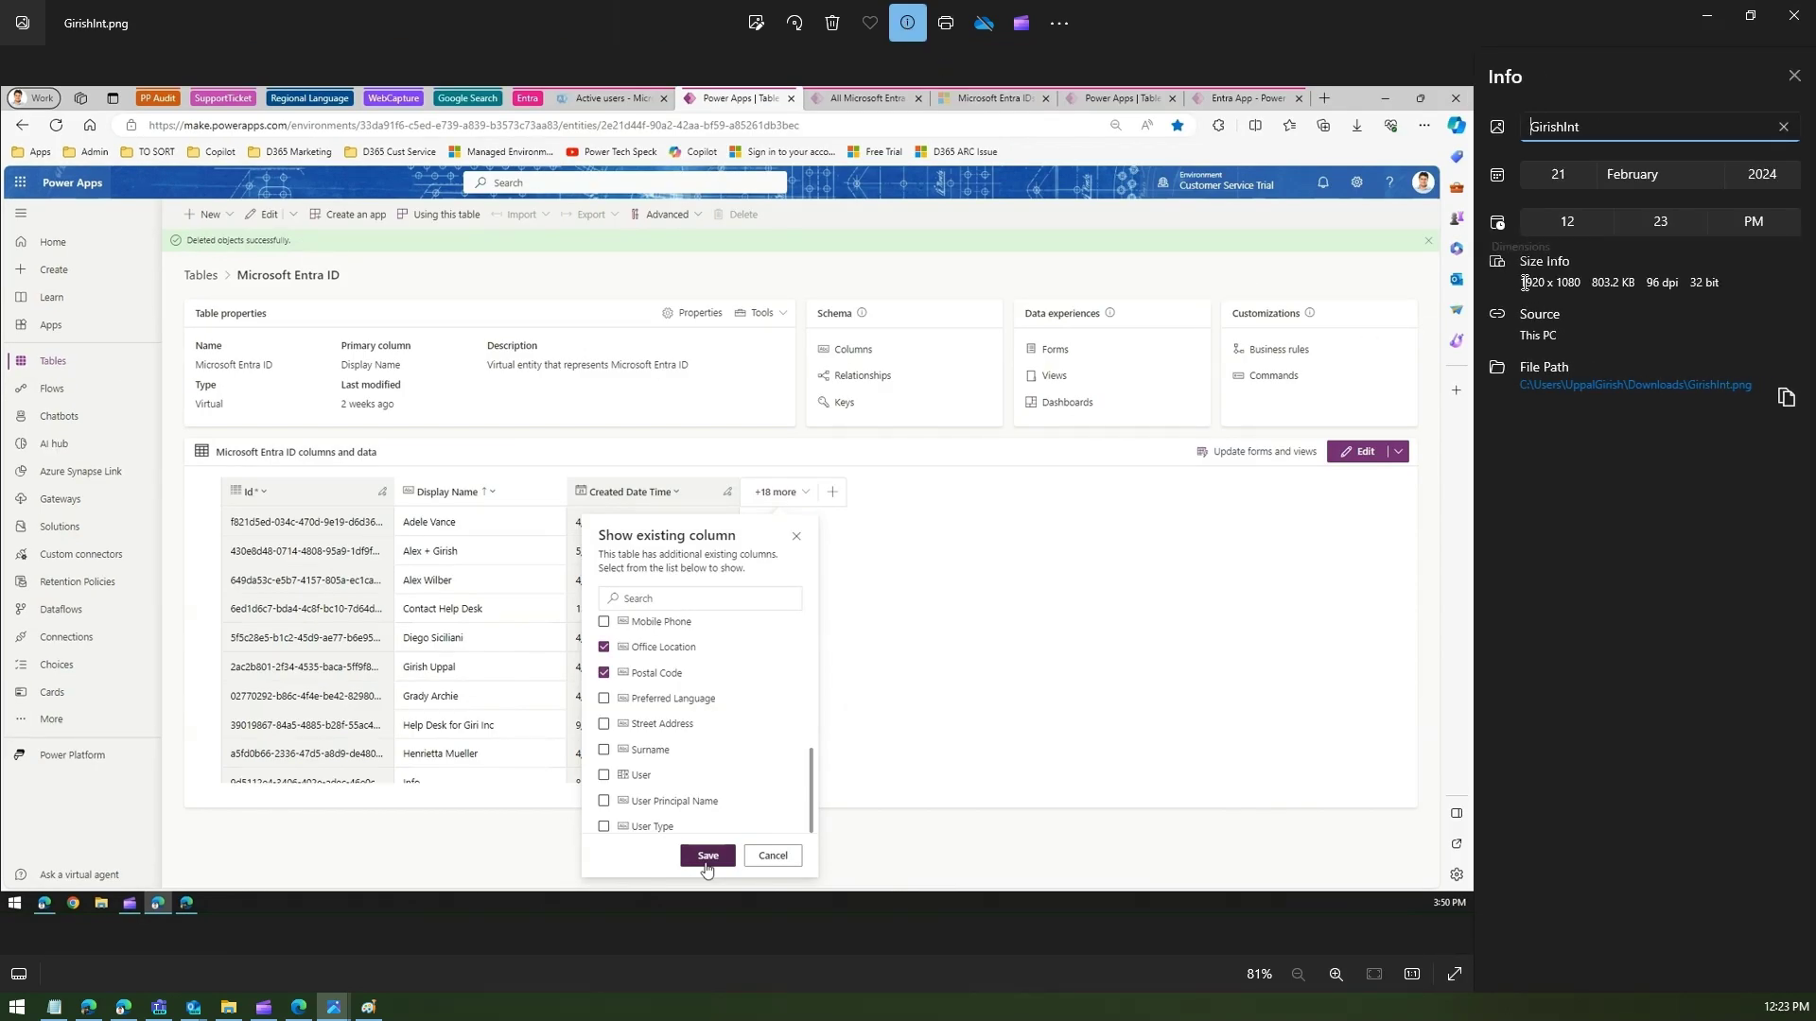
drag(1520, 283, 1582, 282)
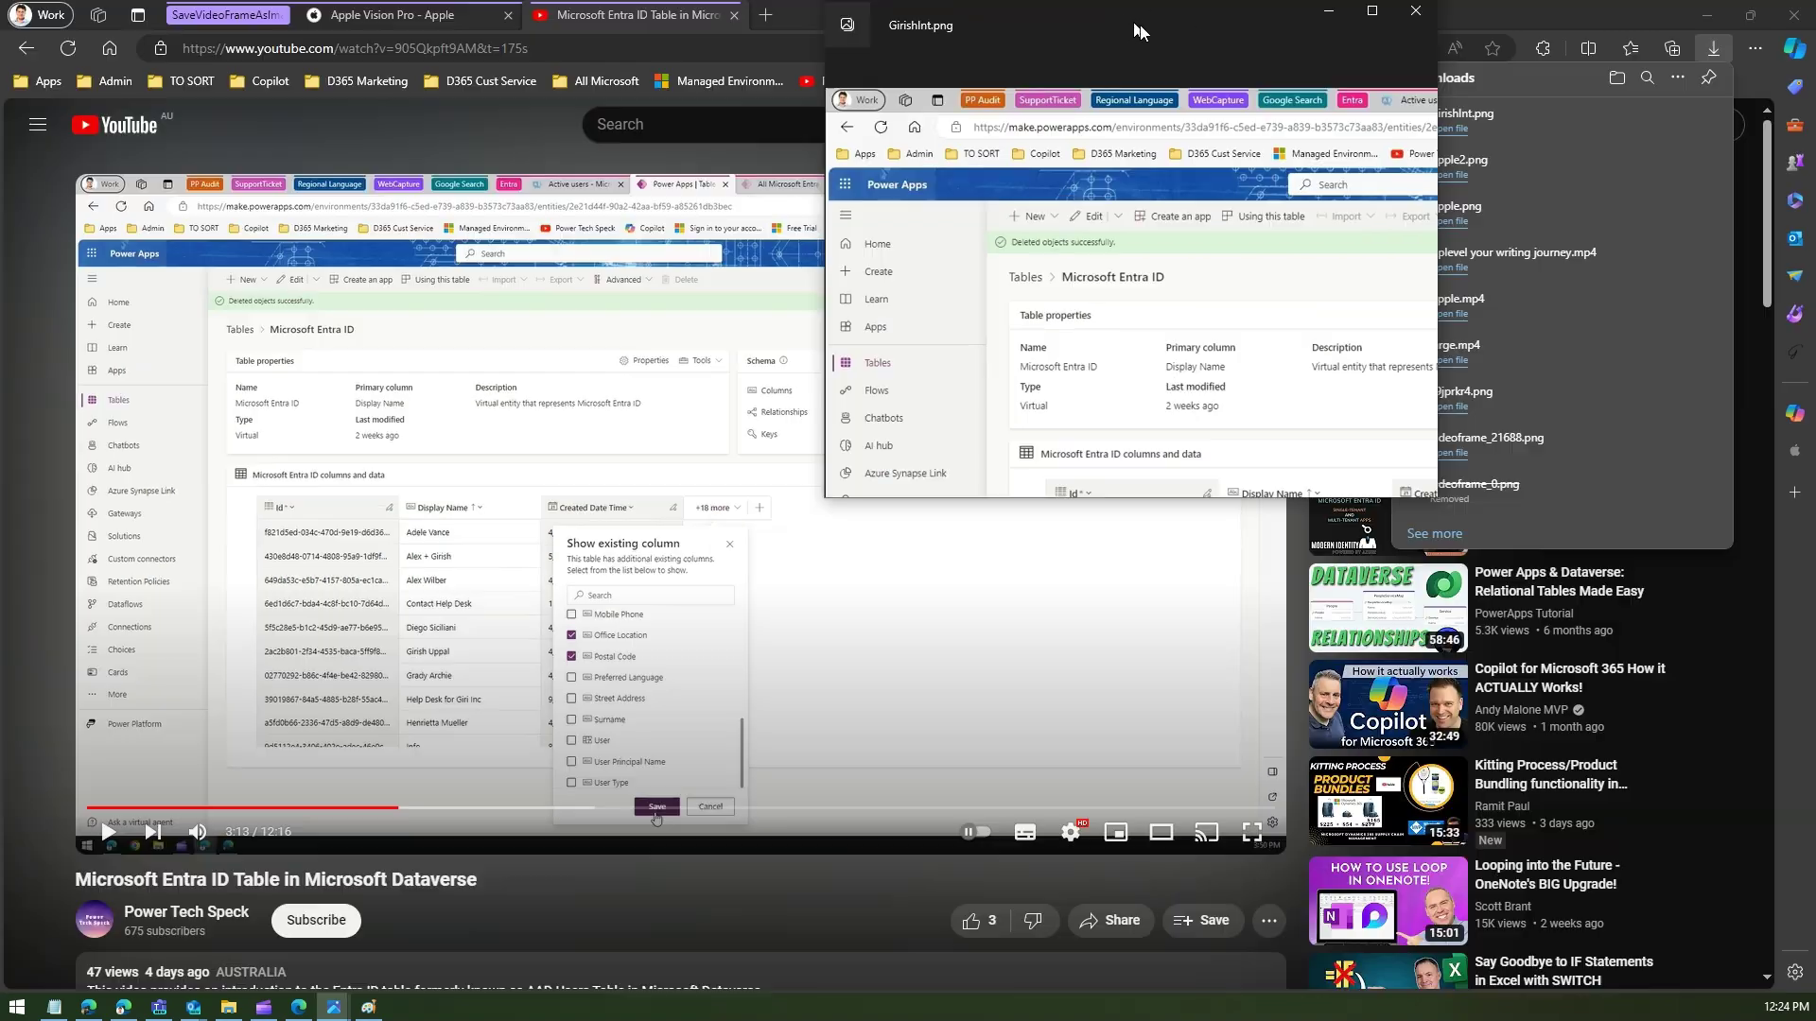
double_click(1126, 23)
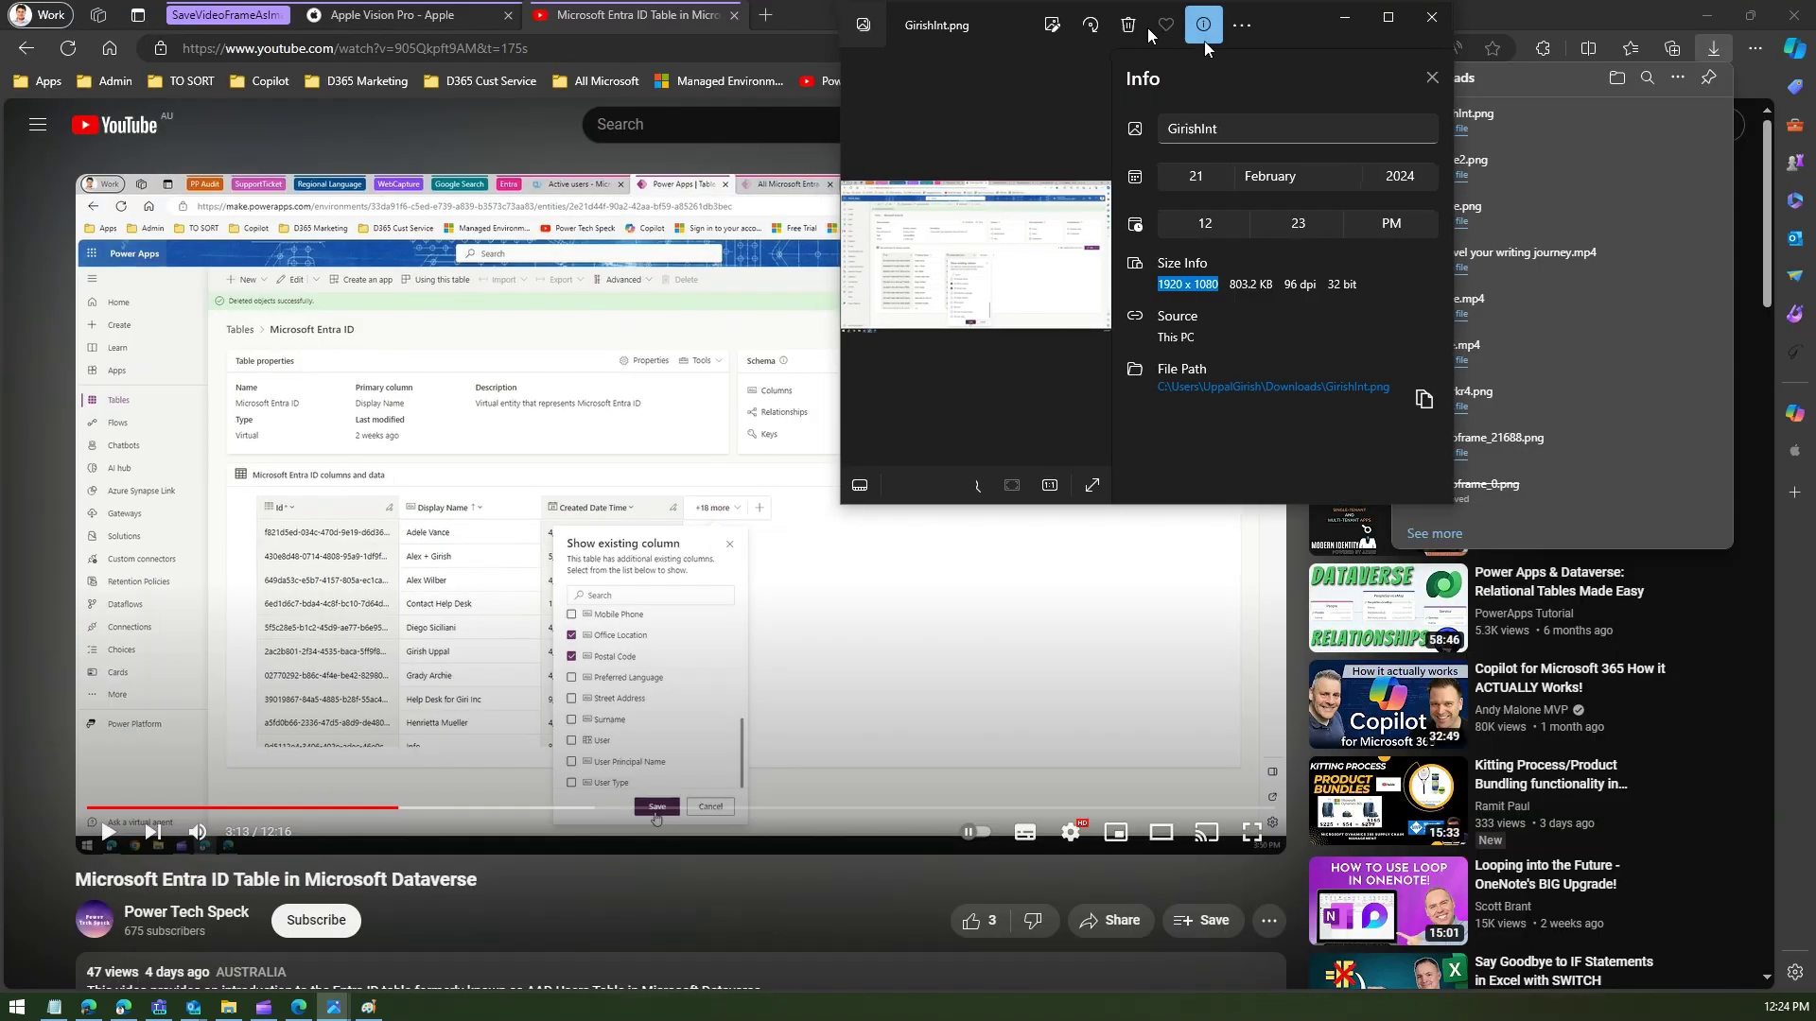
key(alt+Tab)
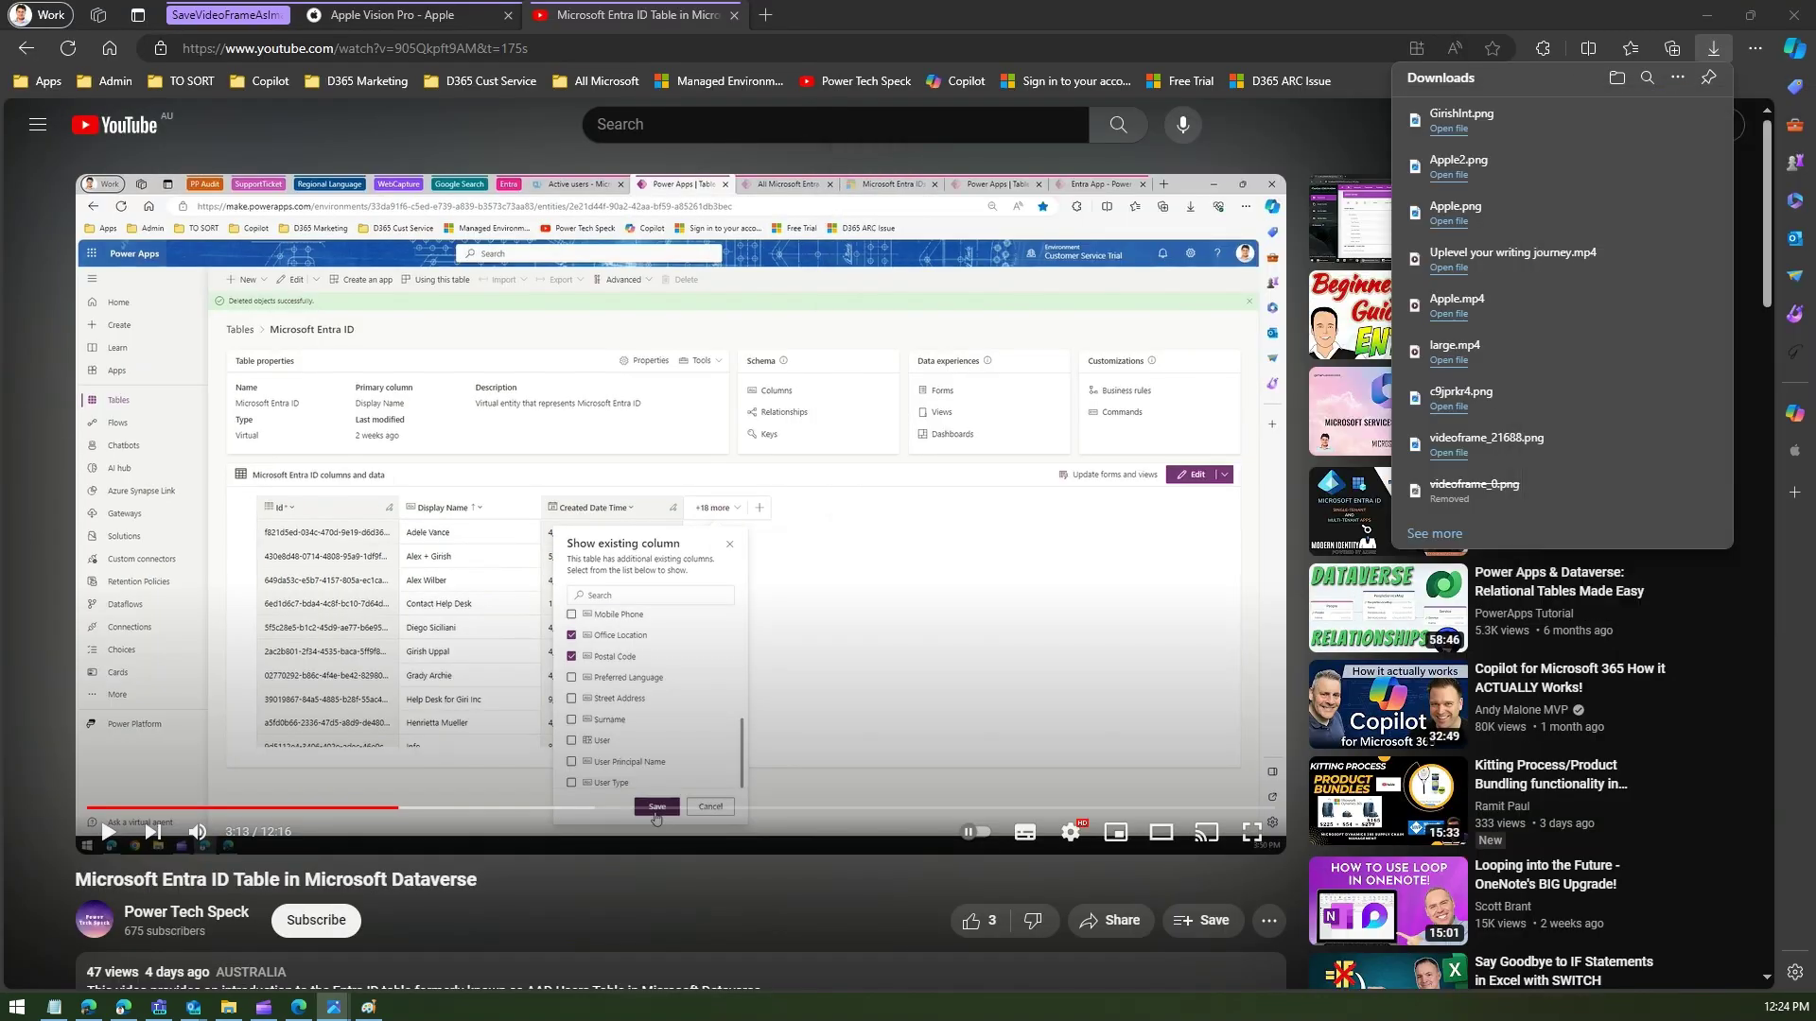
Step: Switch the YouTube player's quality setting to 360p
click(1069, 838)
click(1069, 834)
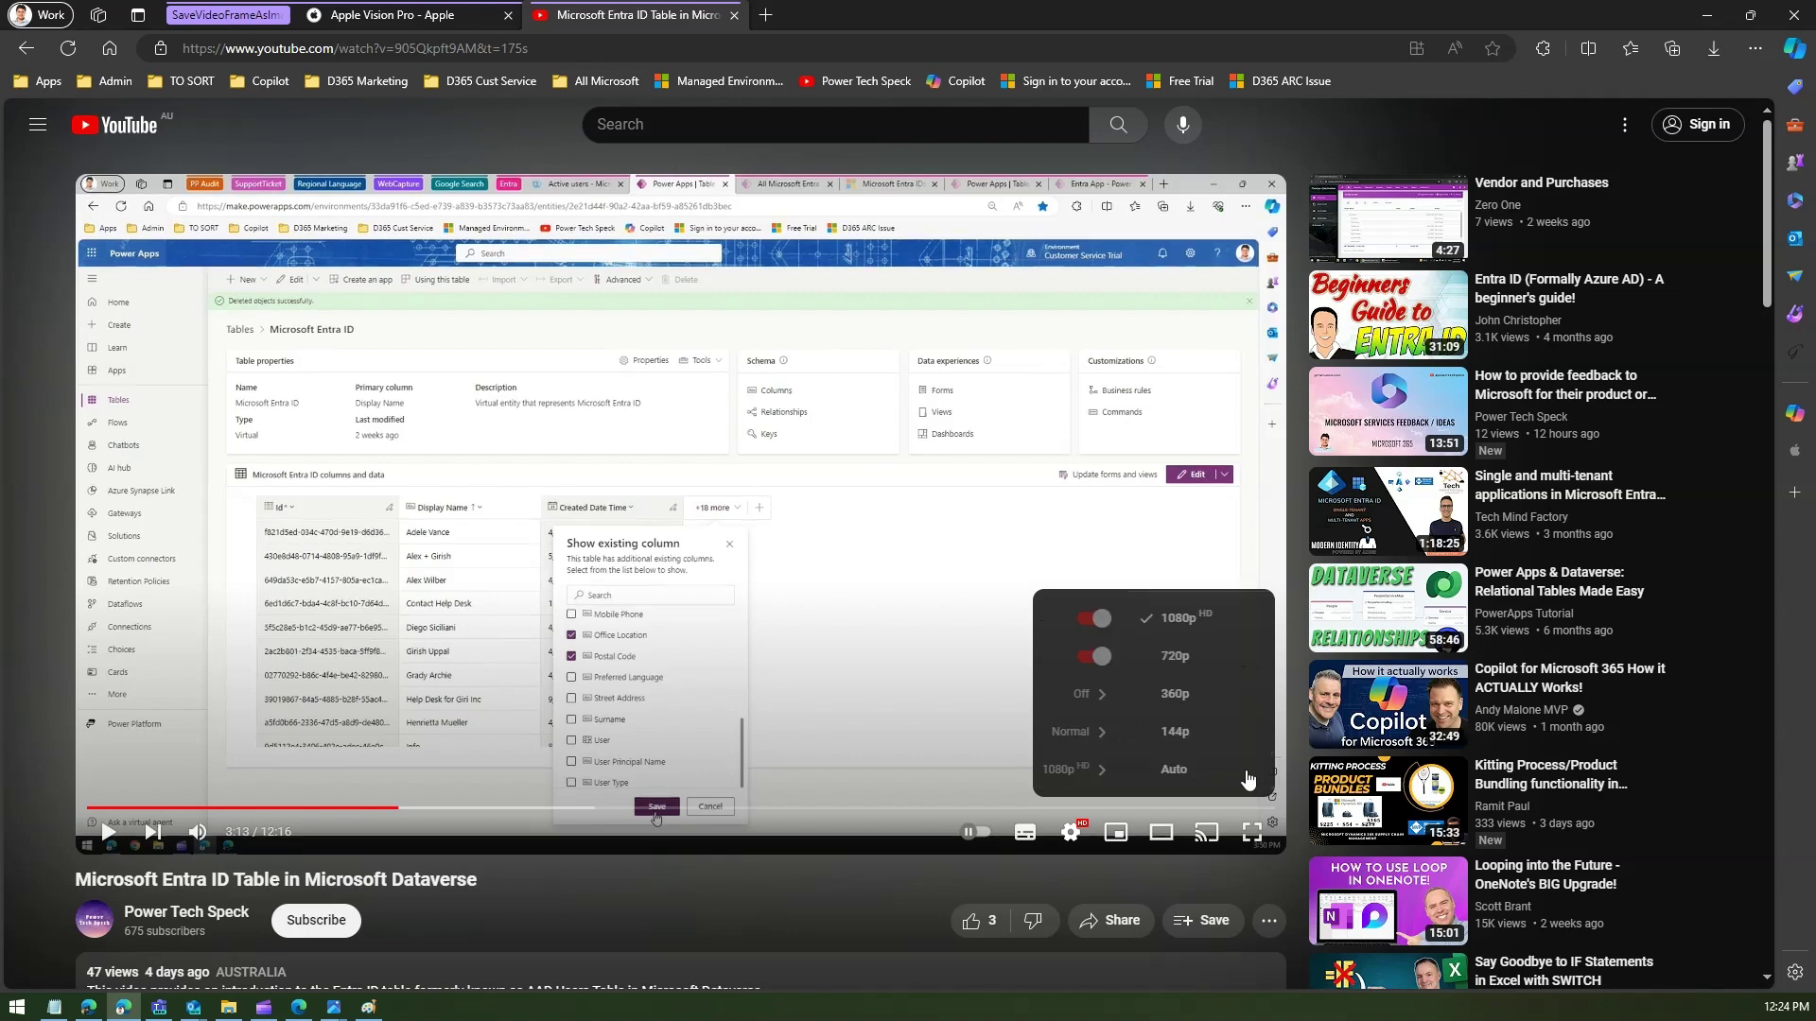
click(1248, 775)
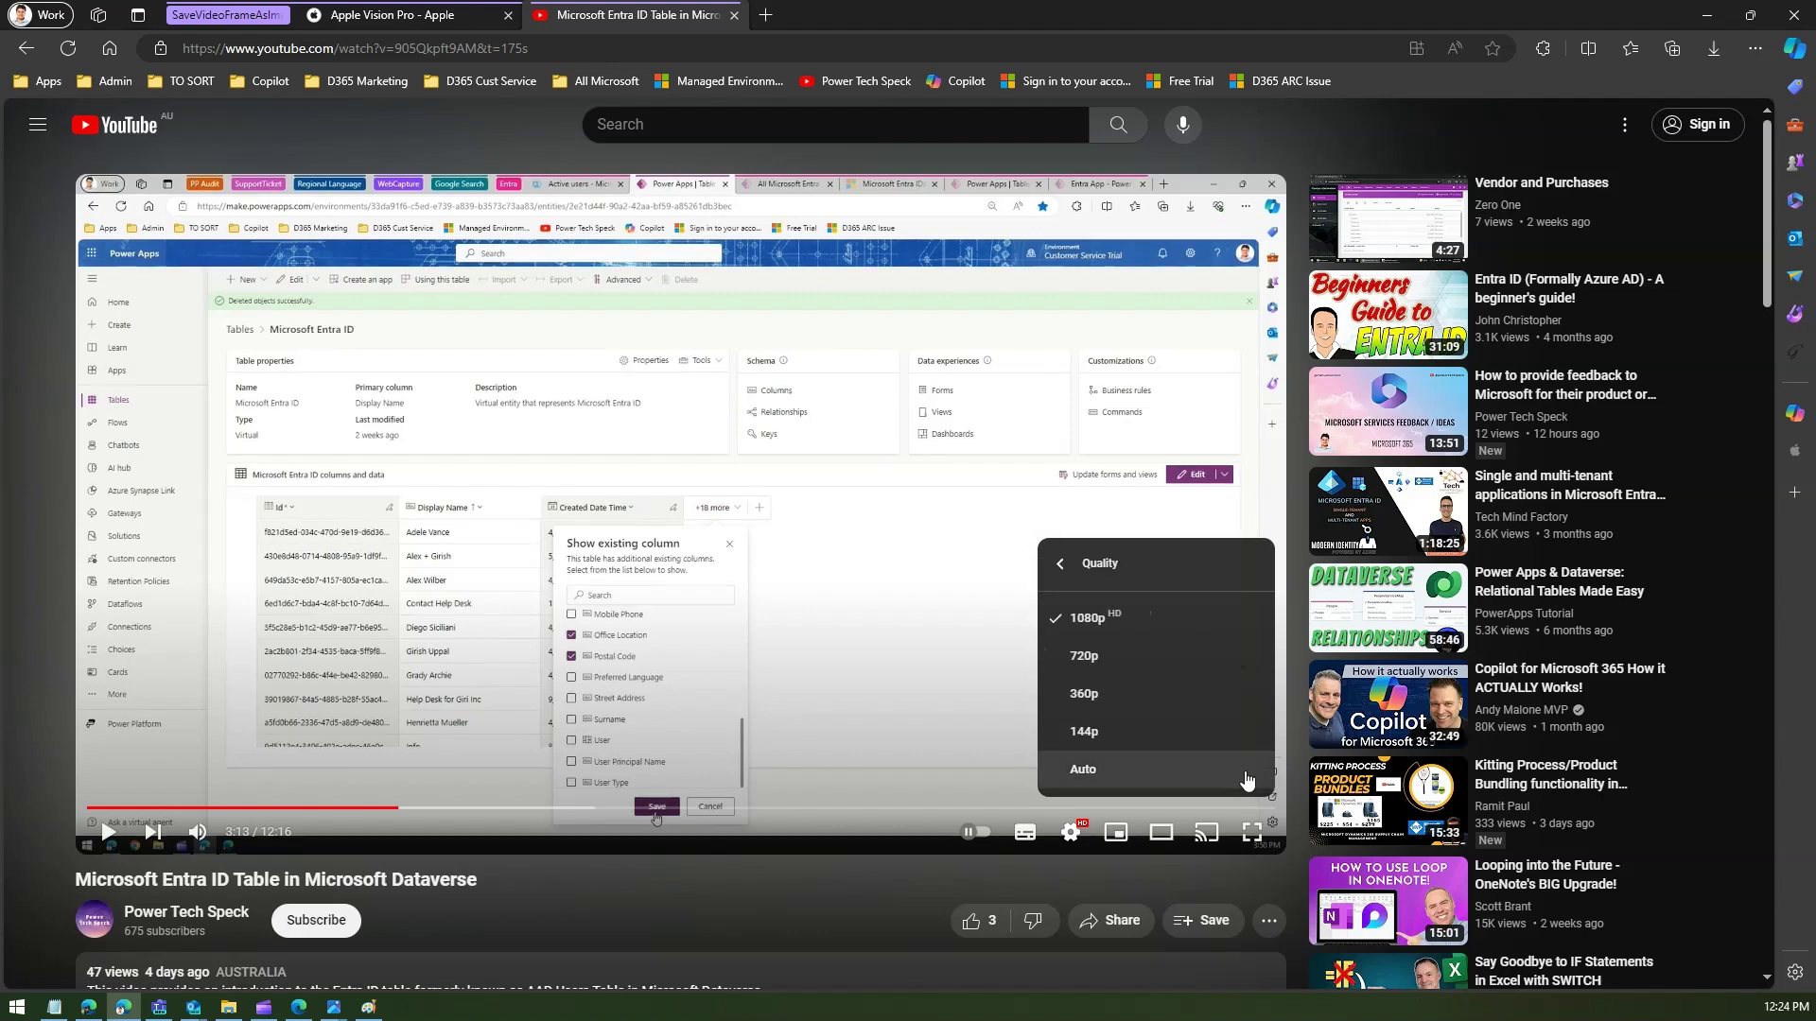
click(1101, 696)
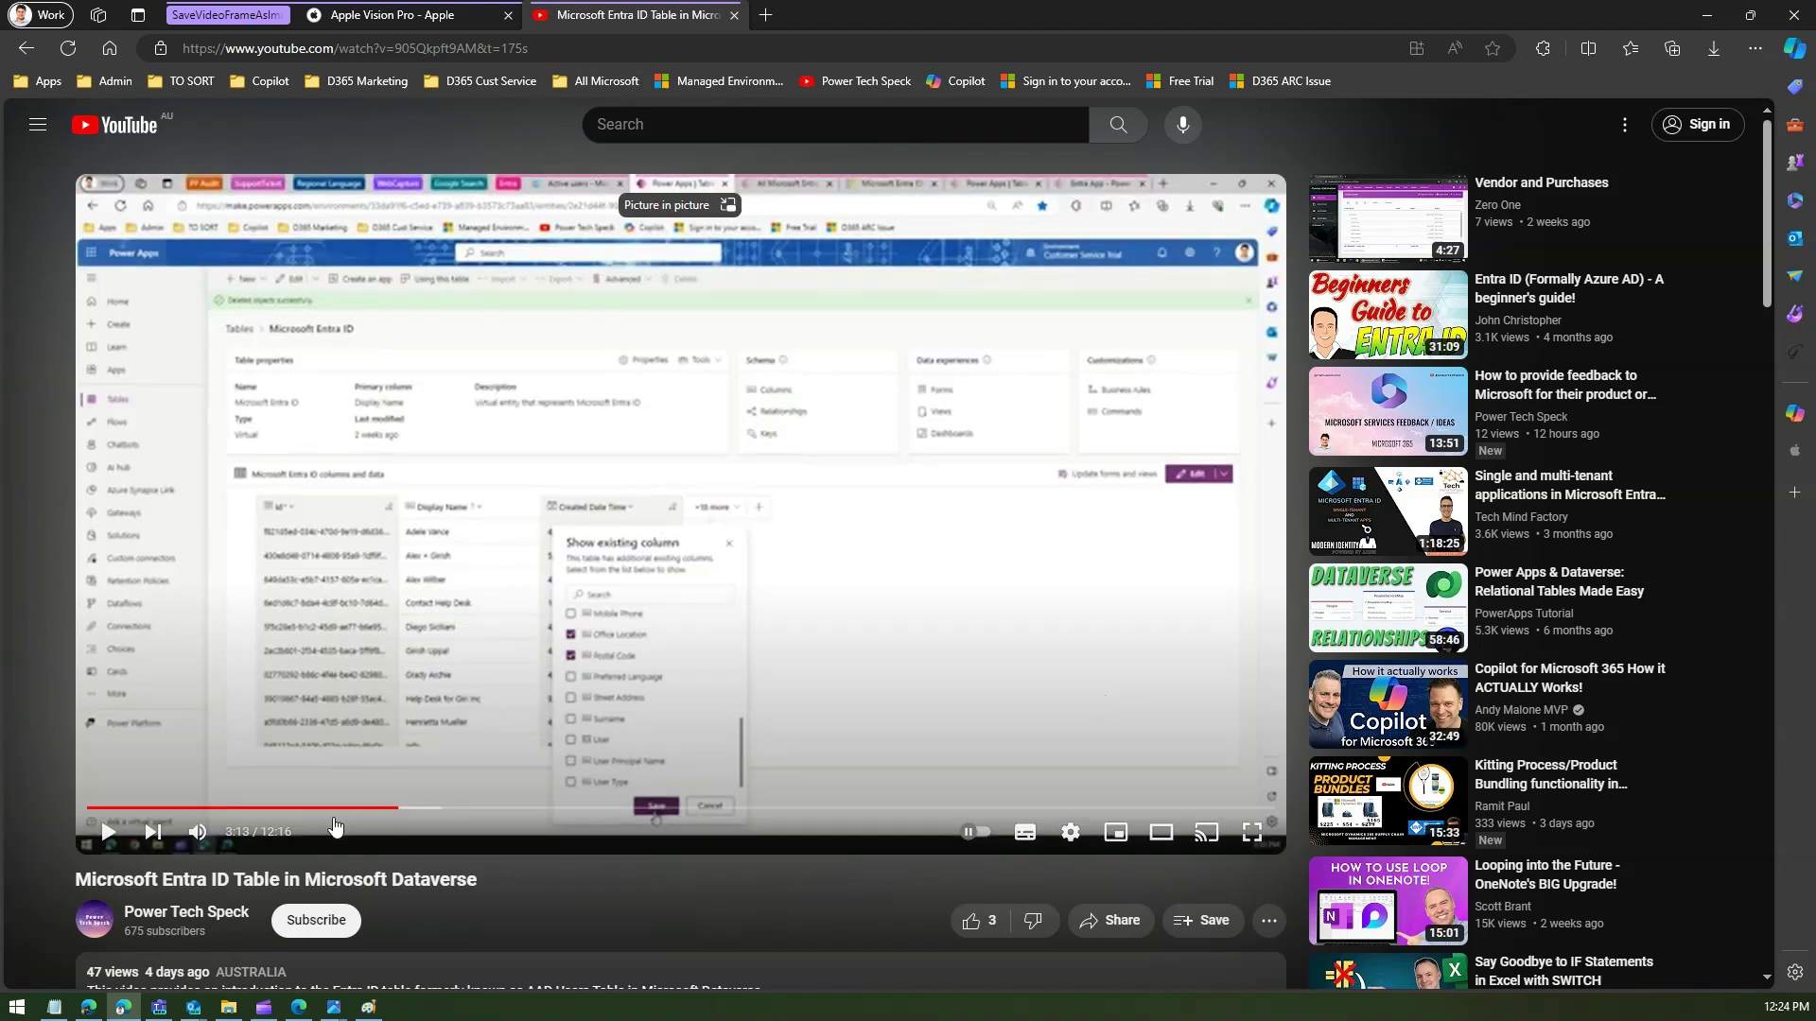
Step: Pause the video at 3:14 and save its frame via Edge's 'Save video frame as' as SmallReso.png
click(109, 834)
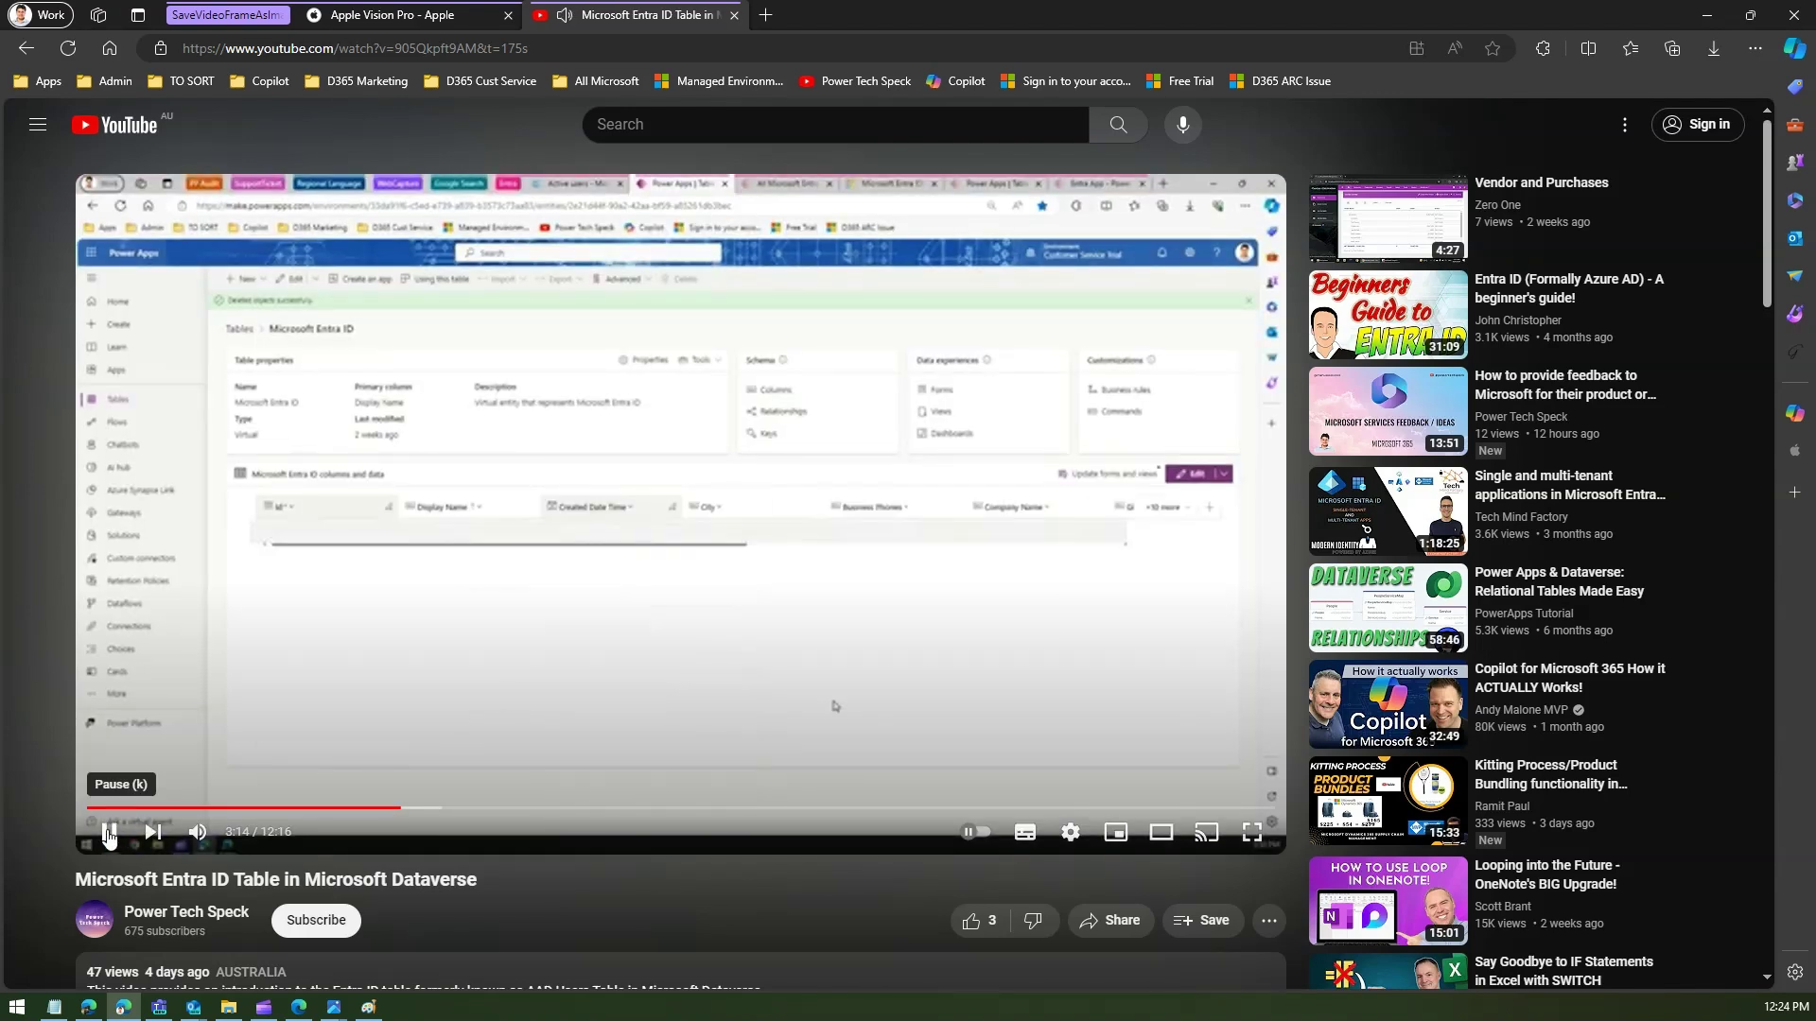
click(108, 834)
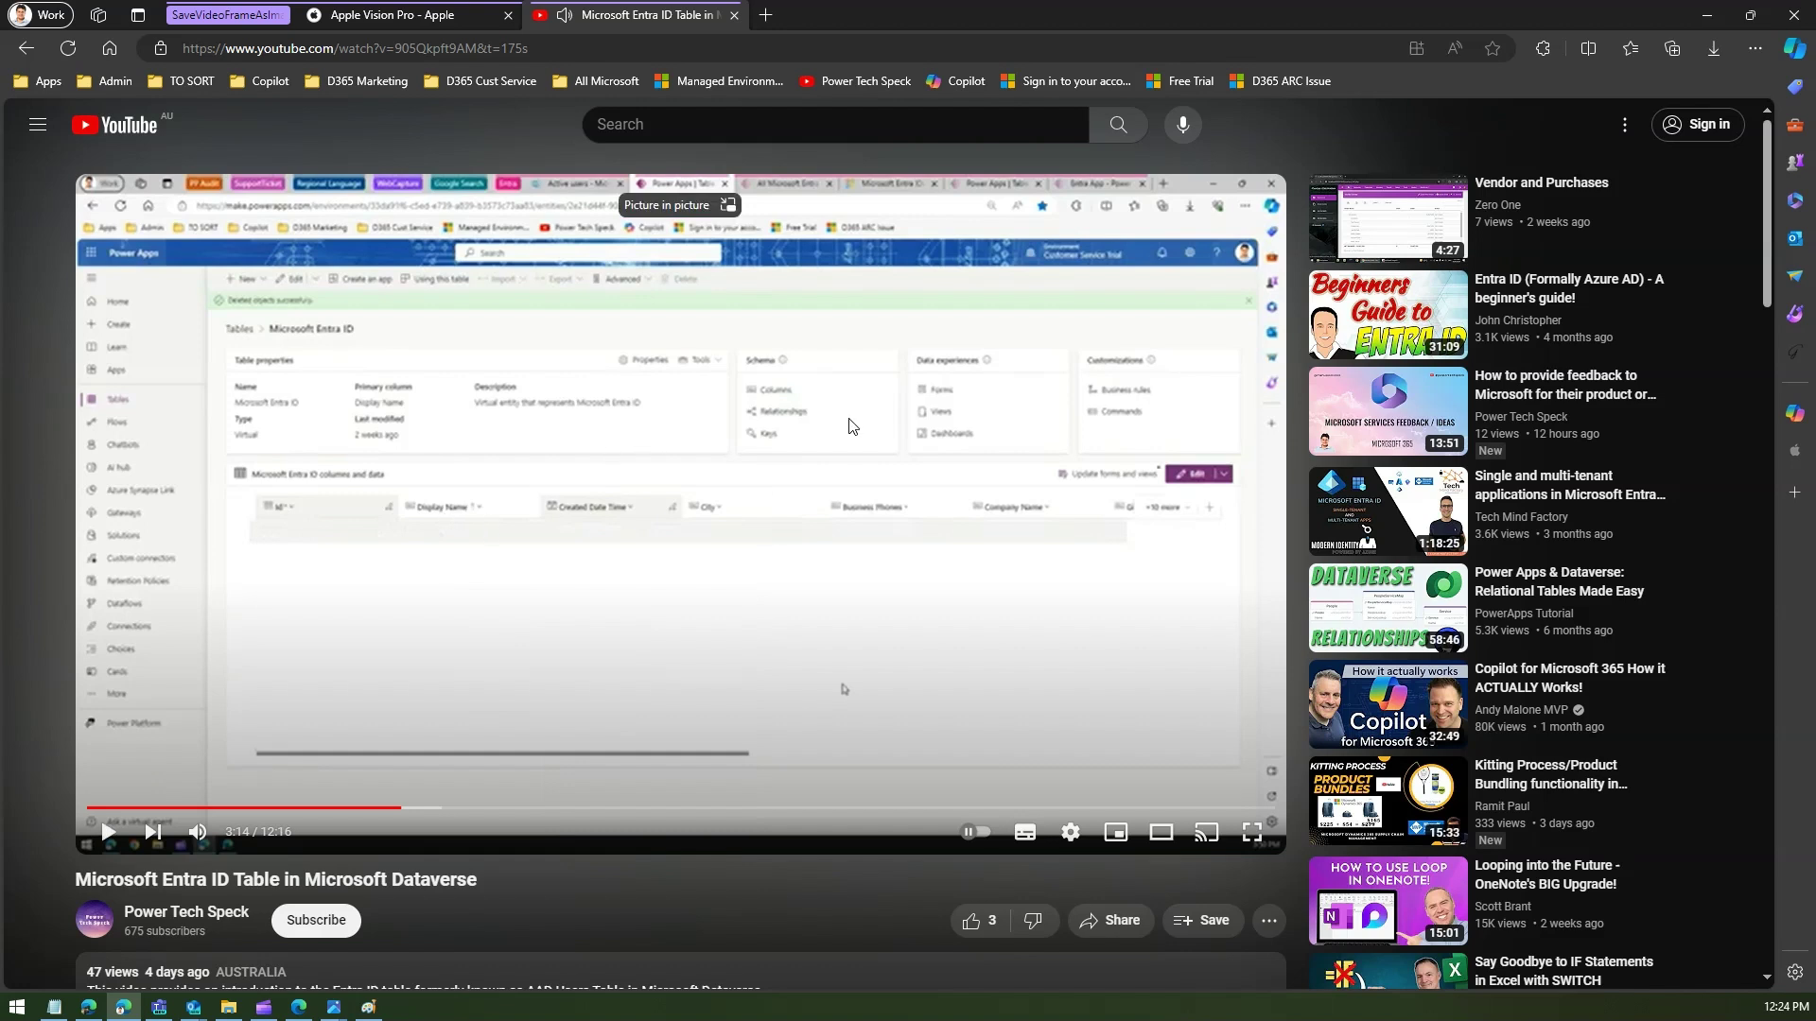
right_click(990, 408)
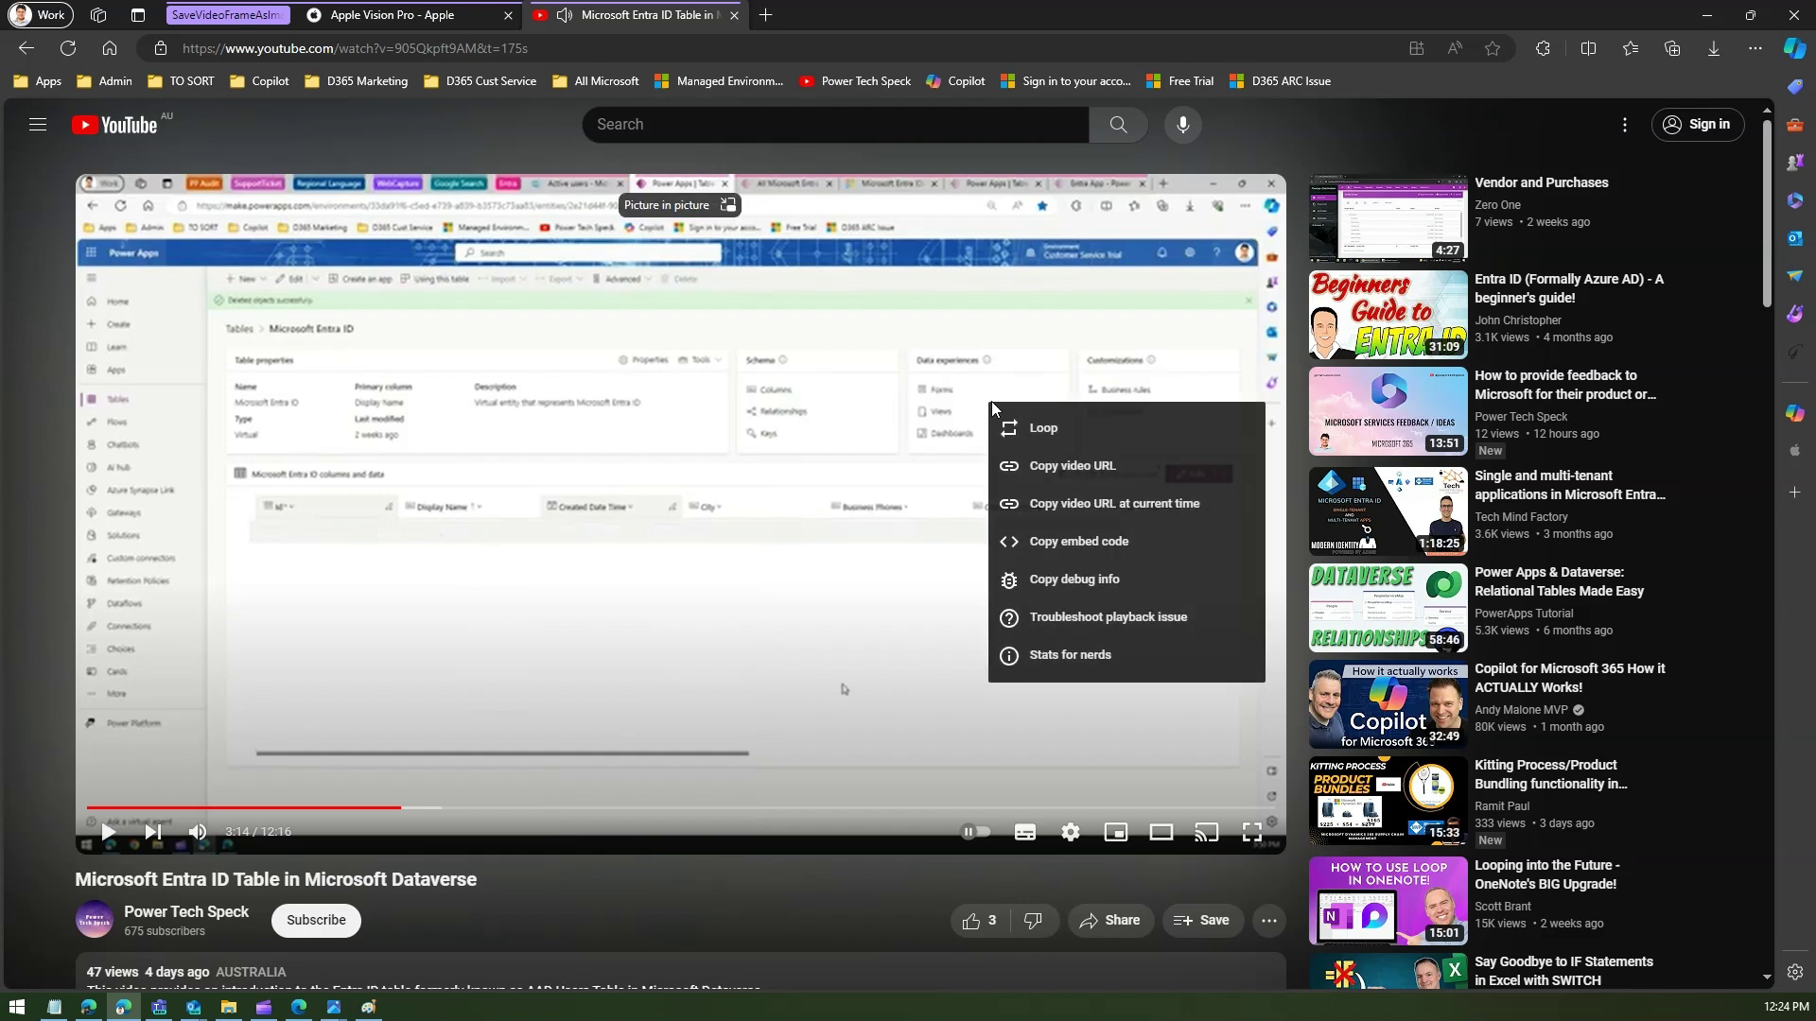
right_click(1214, 265)
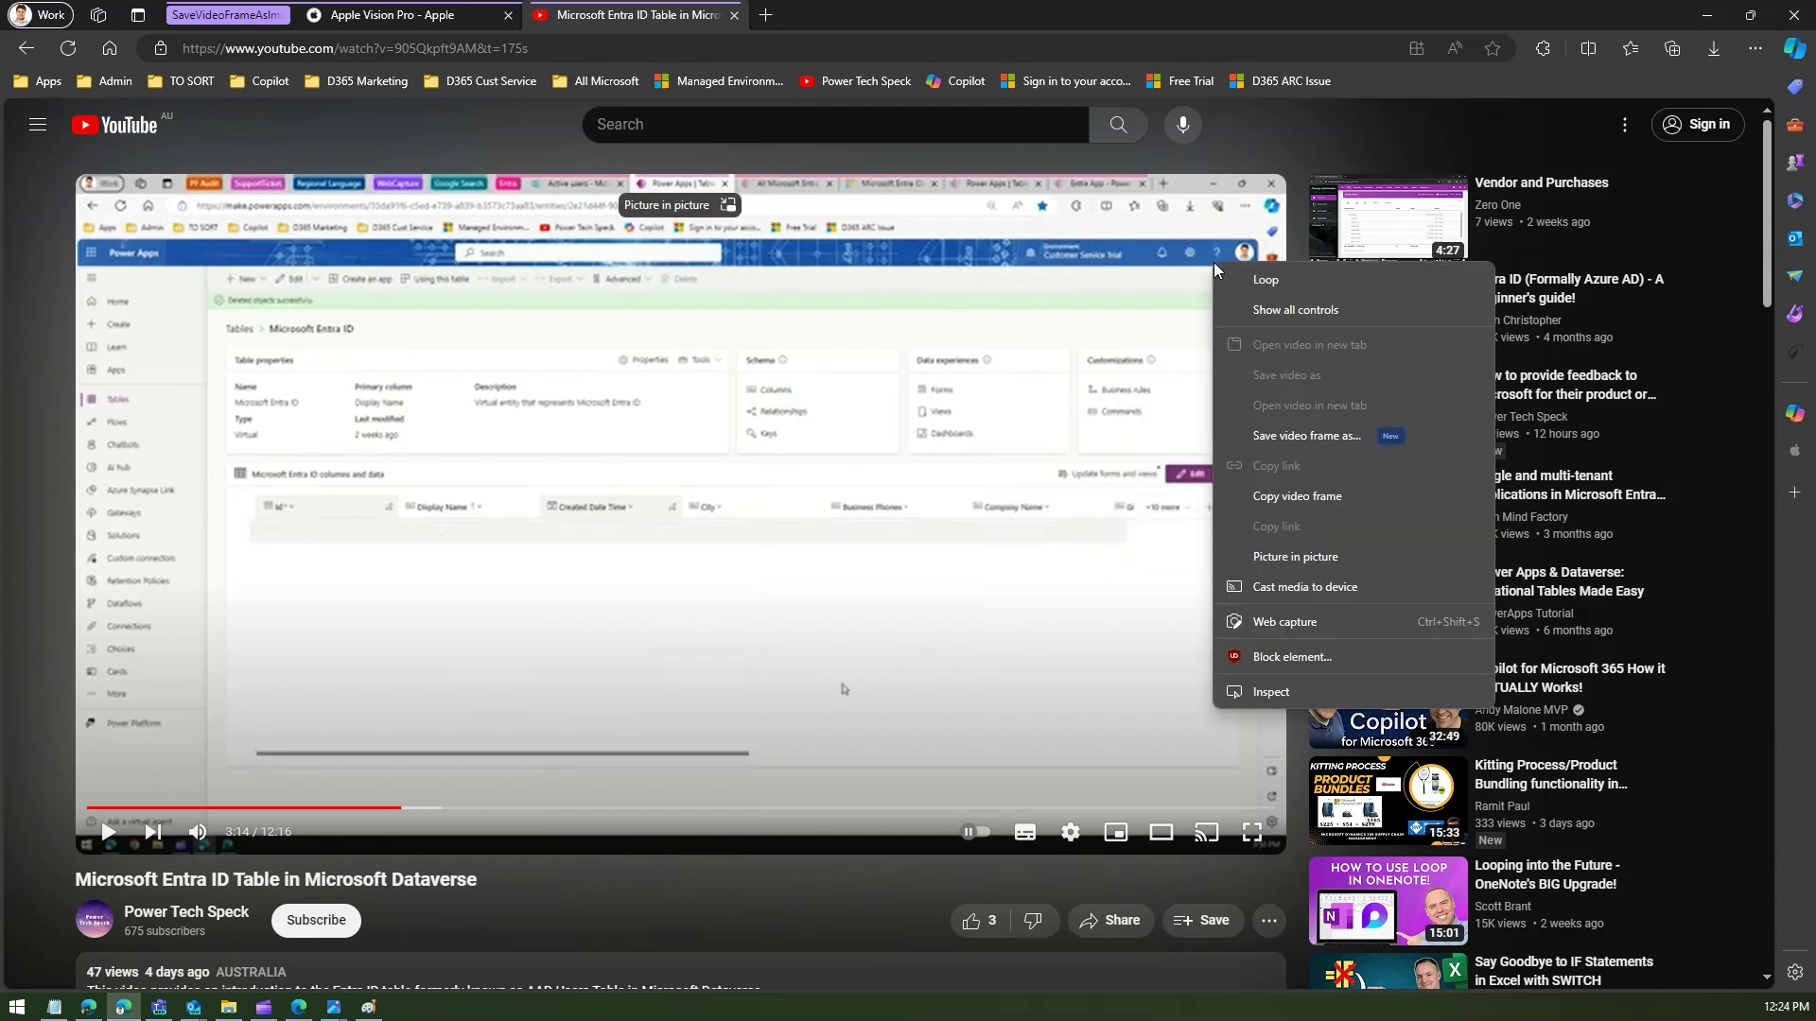
click(1302, 435)
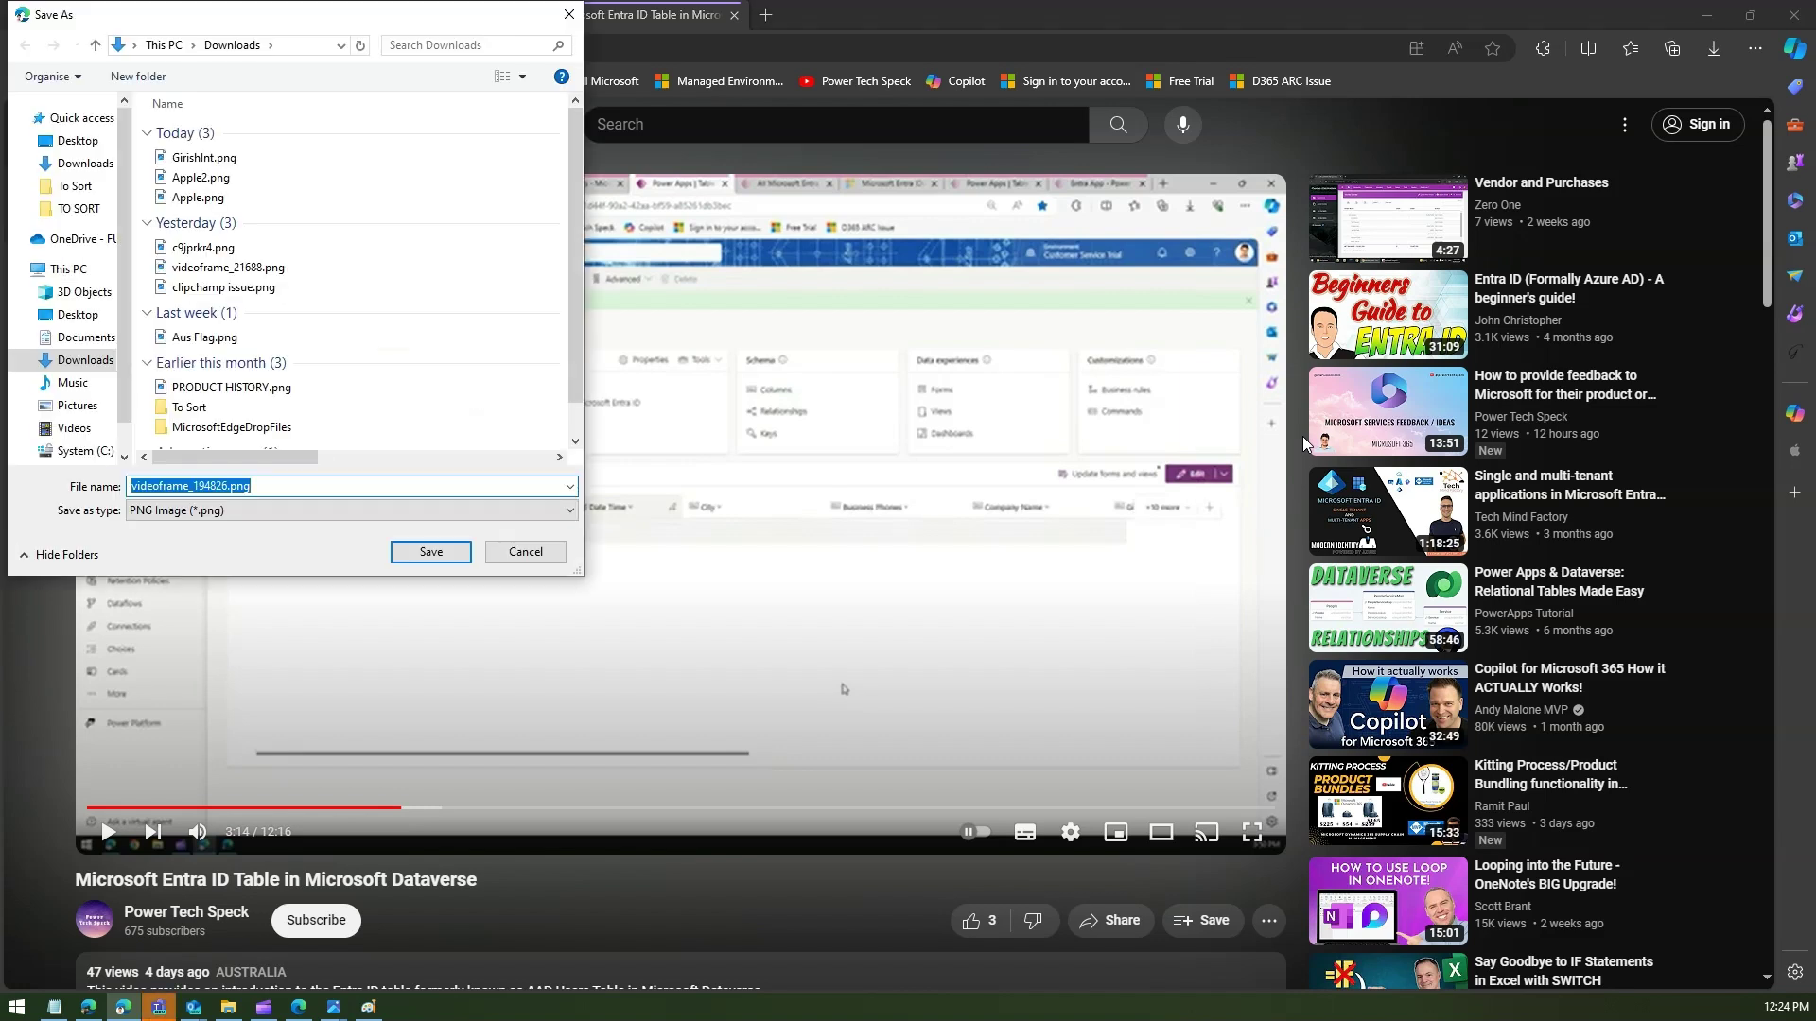
text(SmallReso)
click(431, 553)
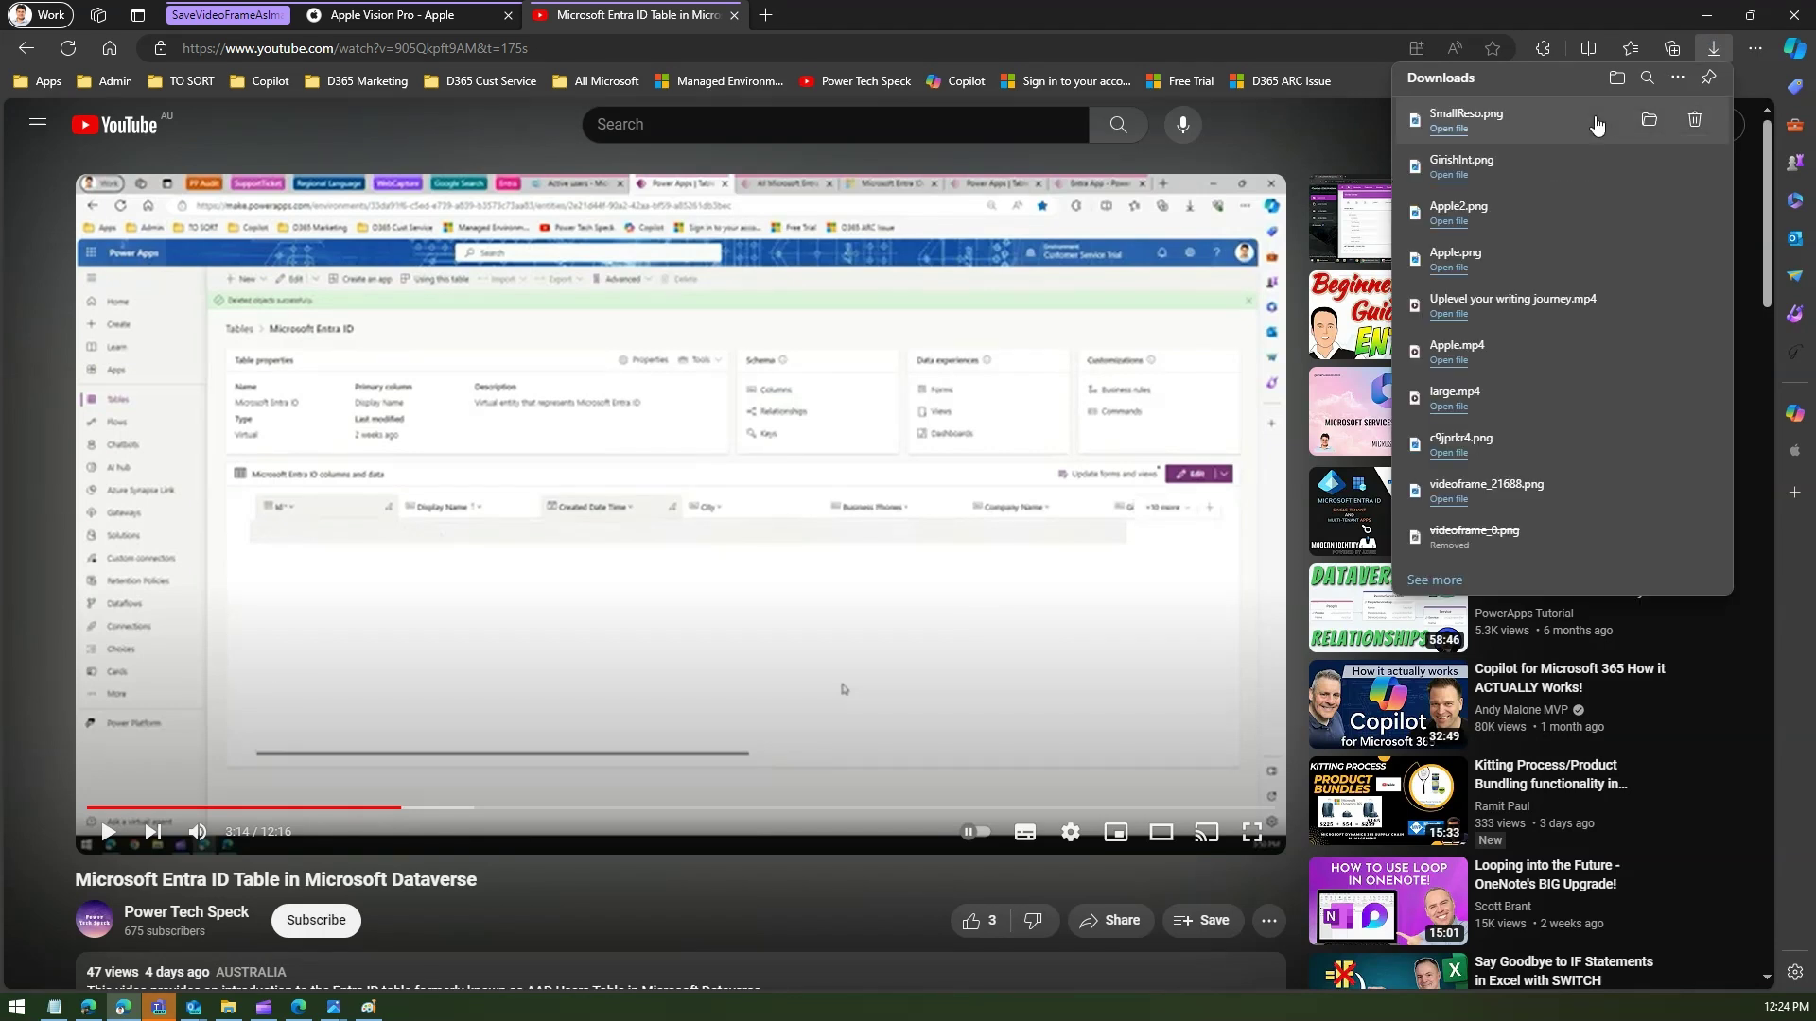
Step: Open SmallReso.png from Edge's Downloads list in Photos
click(1461, 135)
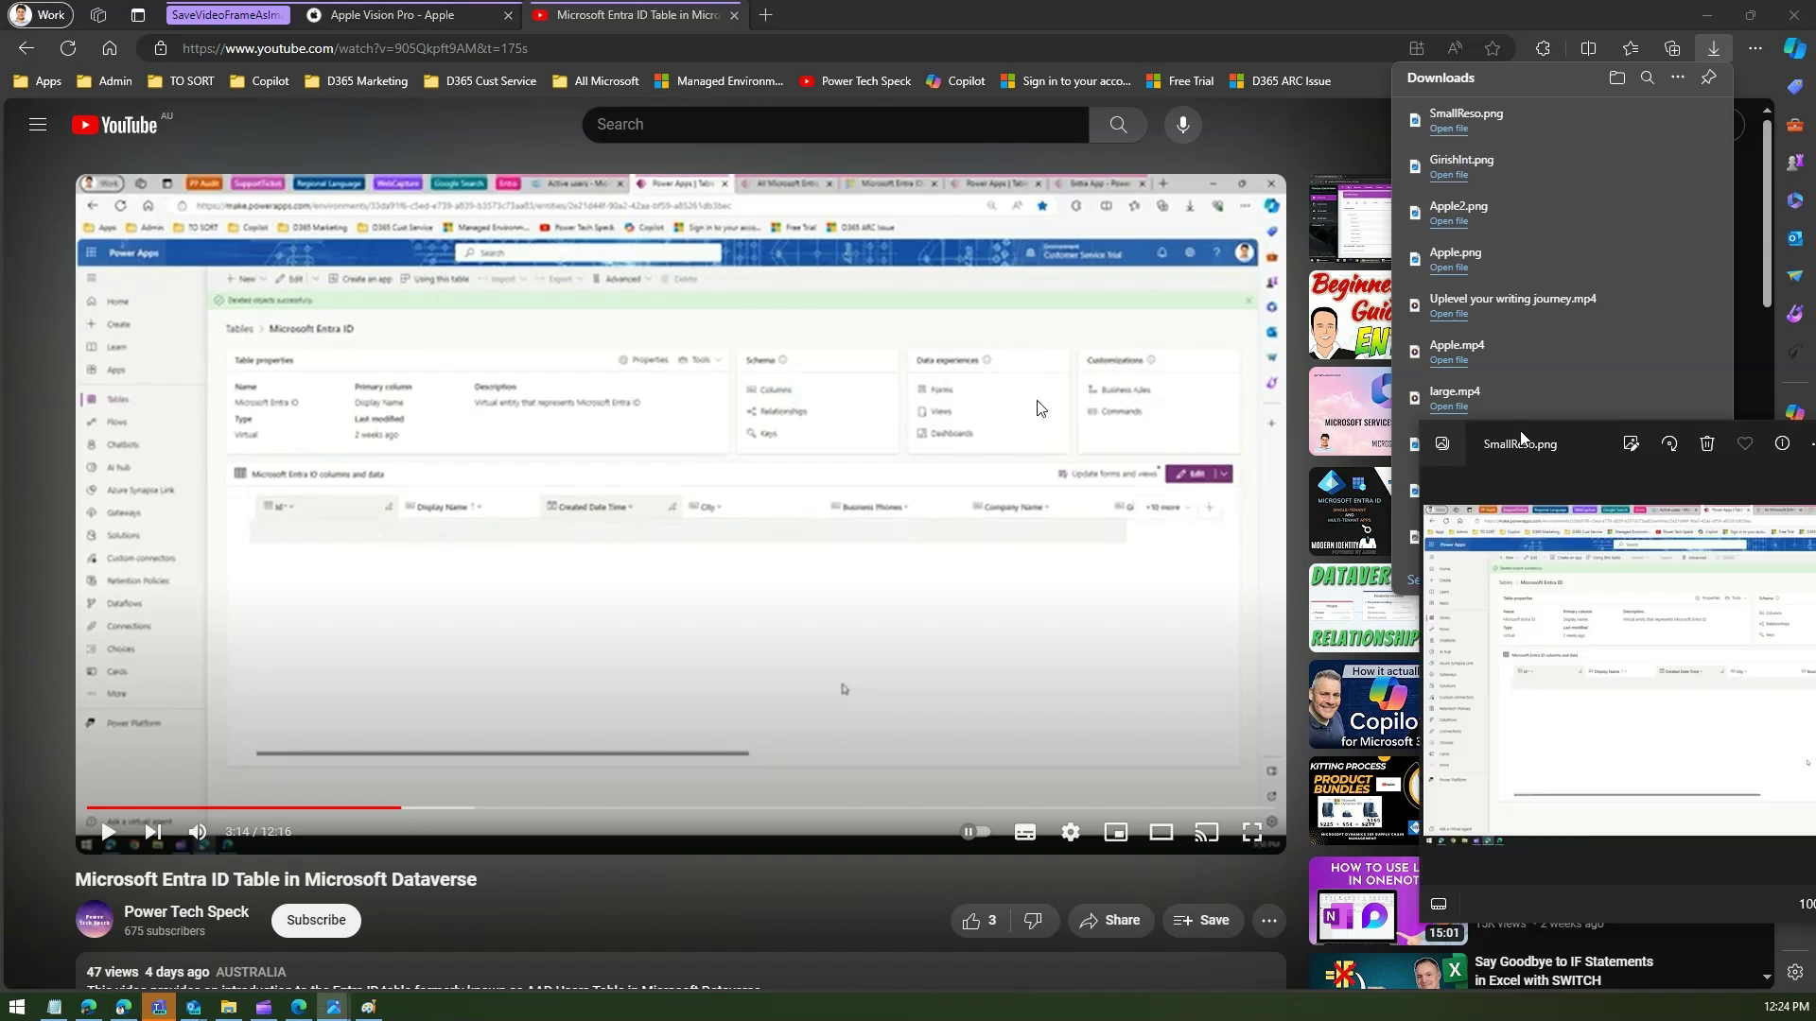
Step: Maximize Photos, confirm SmallReso.png measures 640 x 360 in its file info, then close it
click(904, 408)
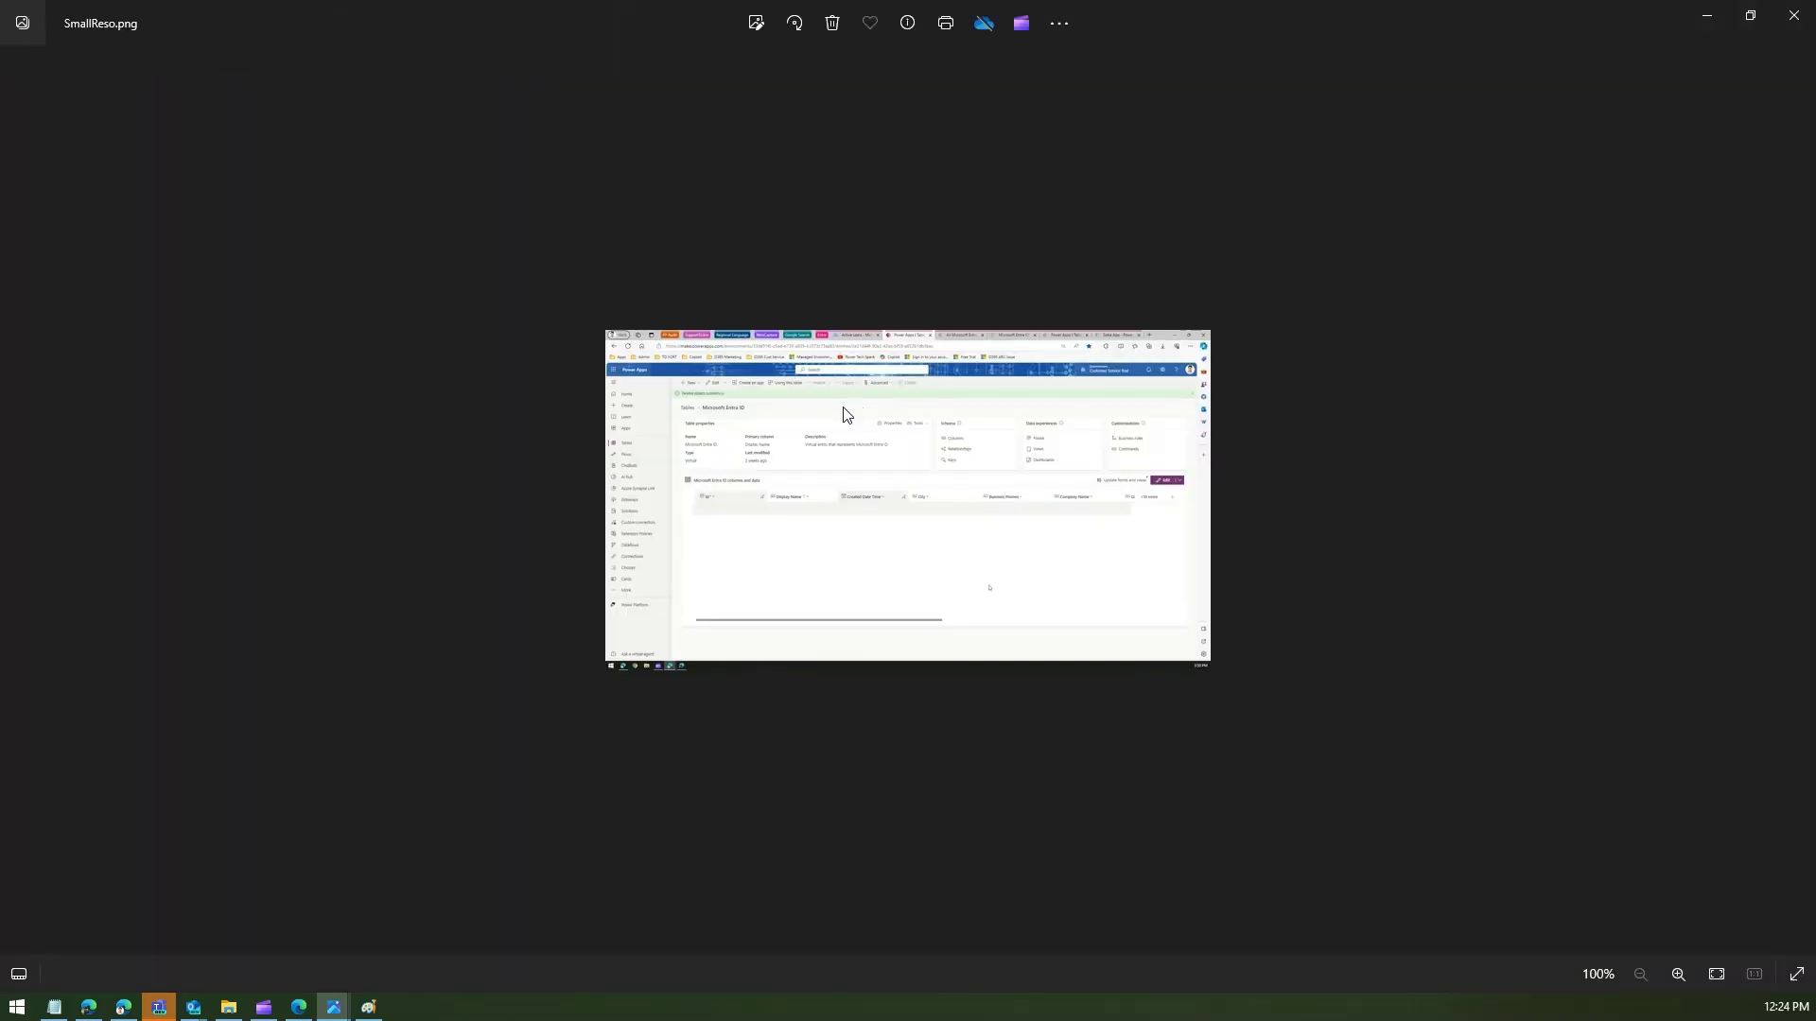
click(907, 22)
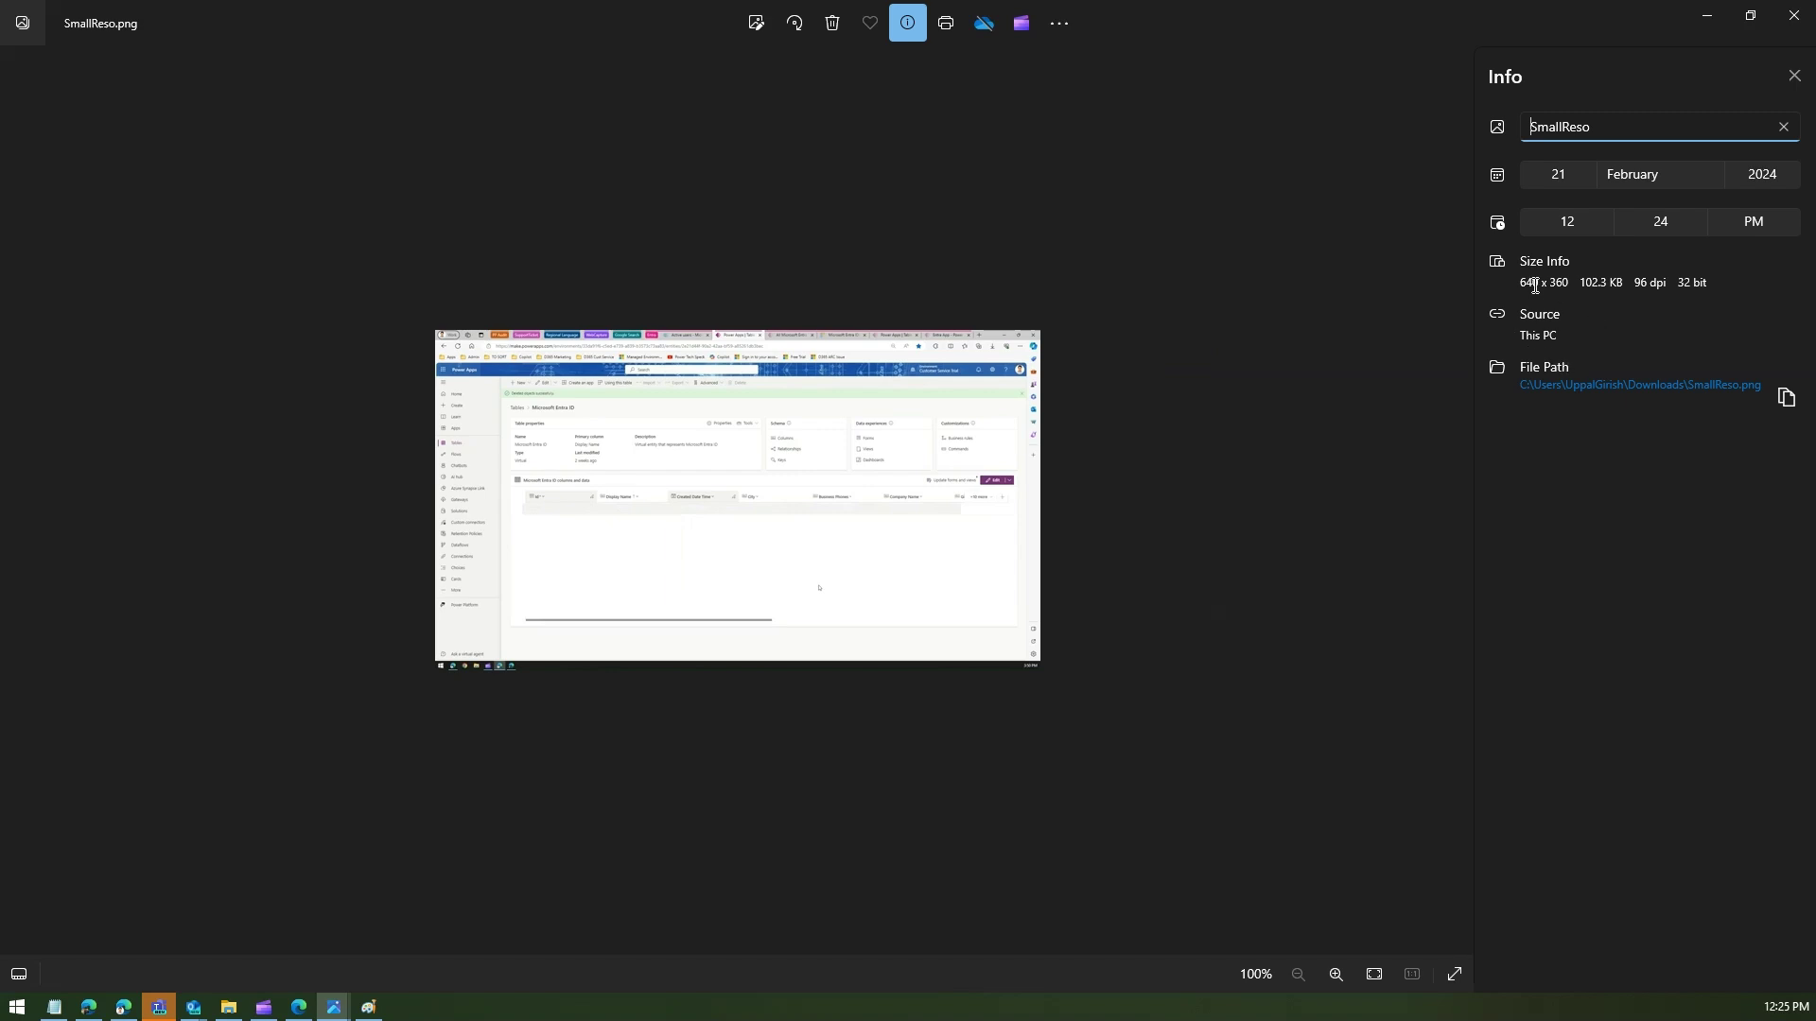
drag(1526, 284, 1566, 284)
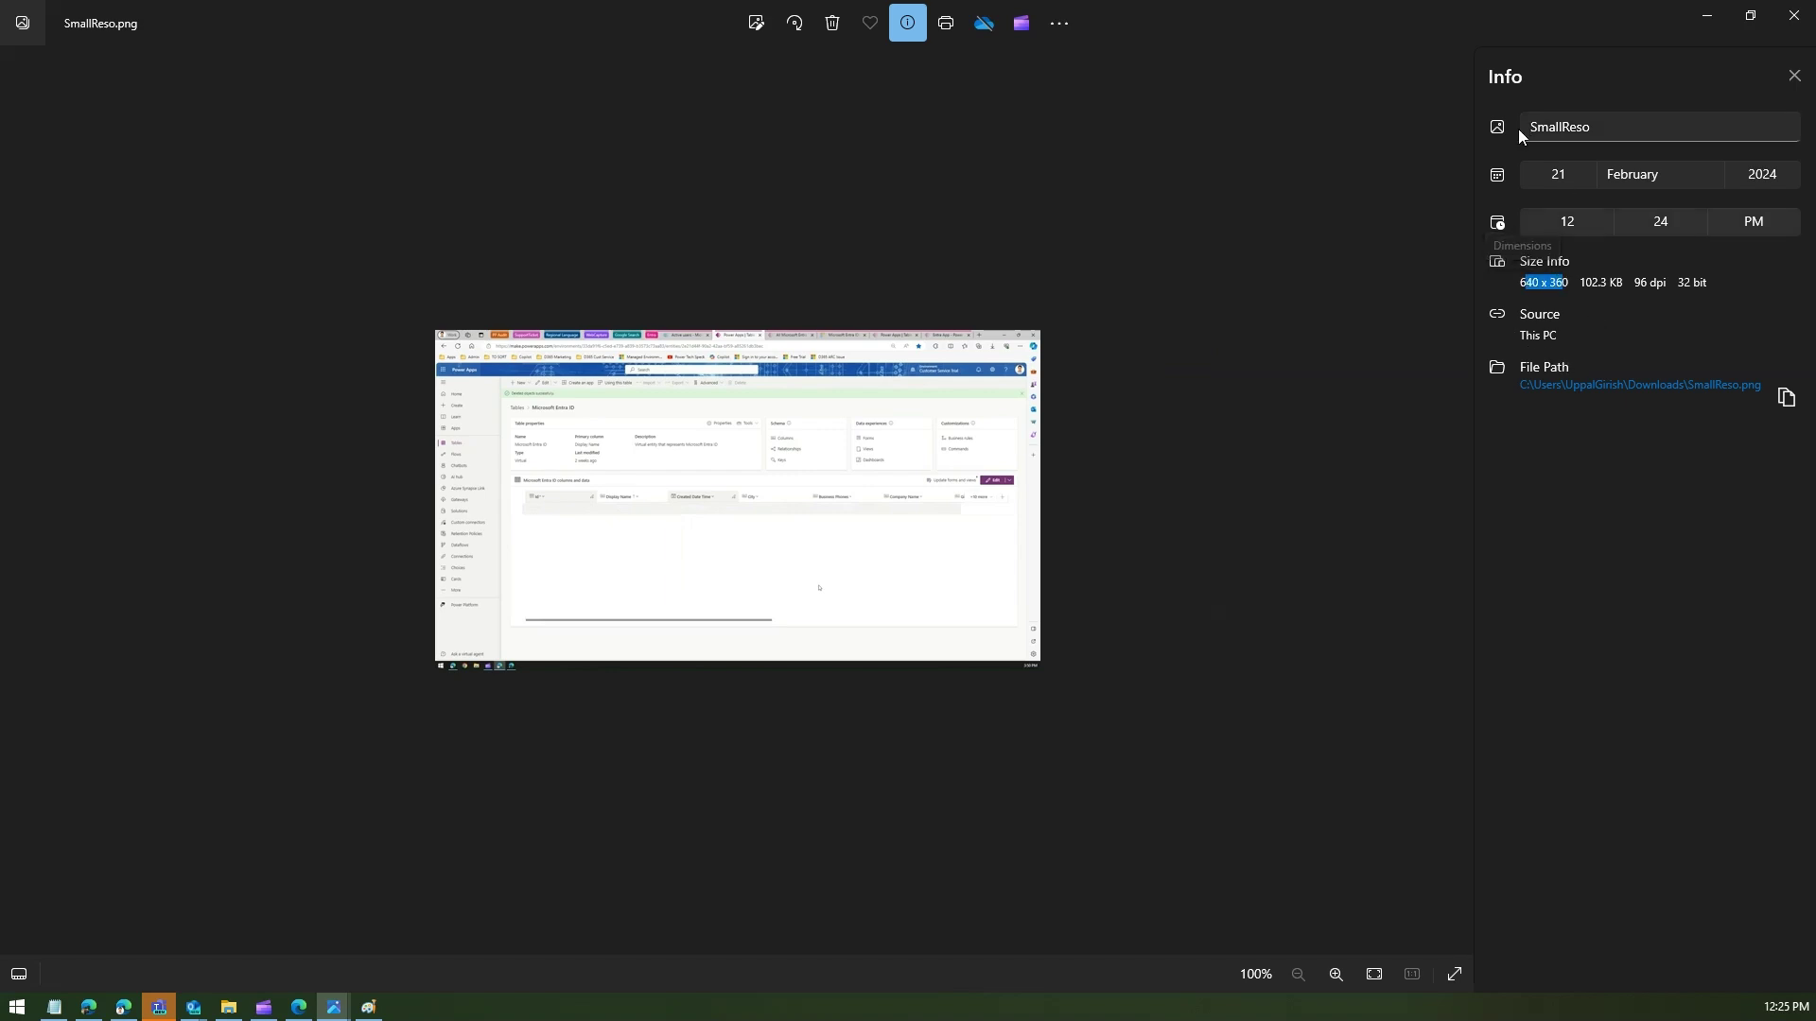
key(alt+F4)
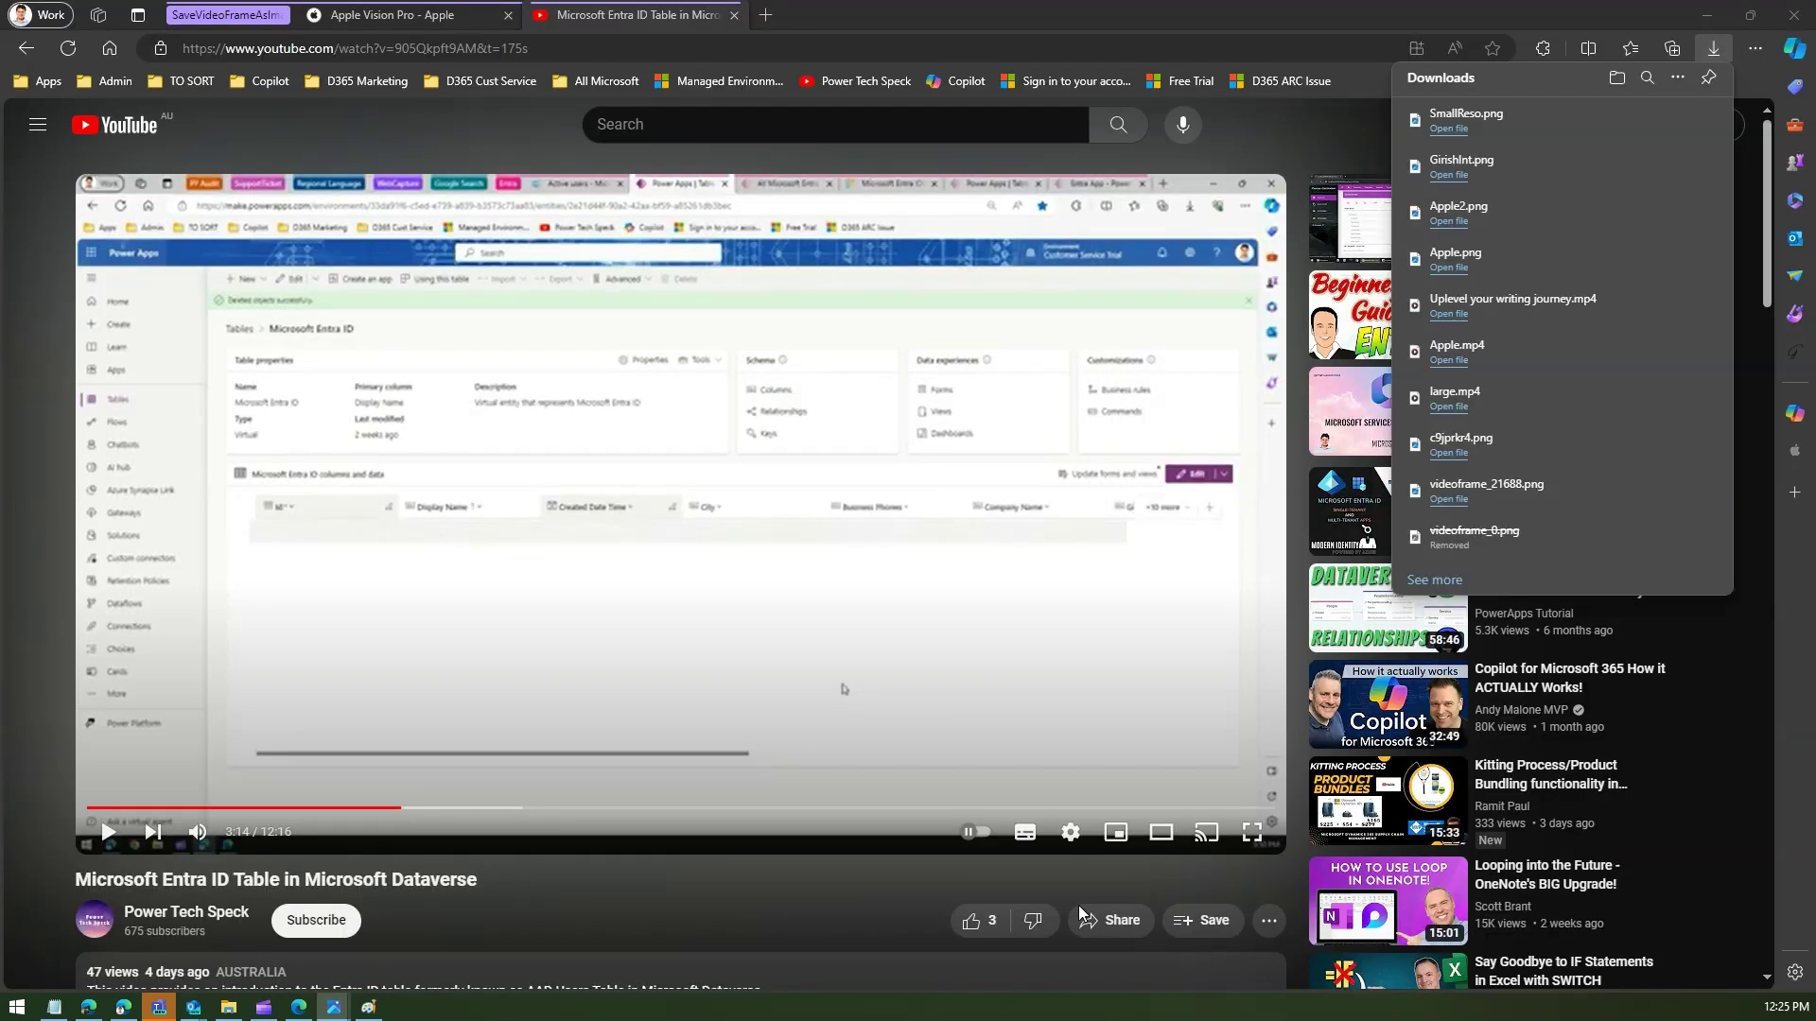
Step: Jump the video to 4:38 on the progress bar, where the Add a user page shows
click(1070, 832)
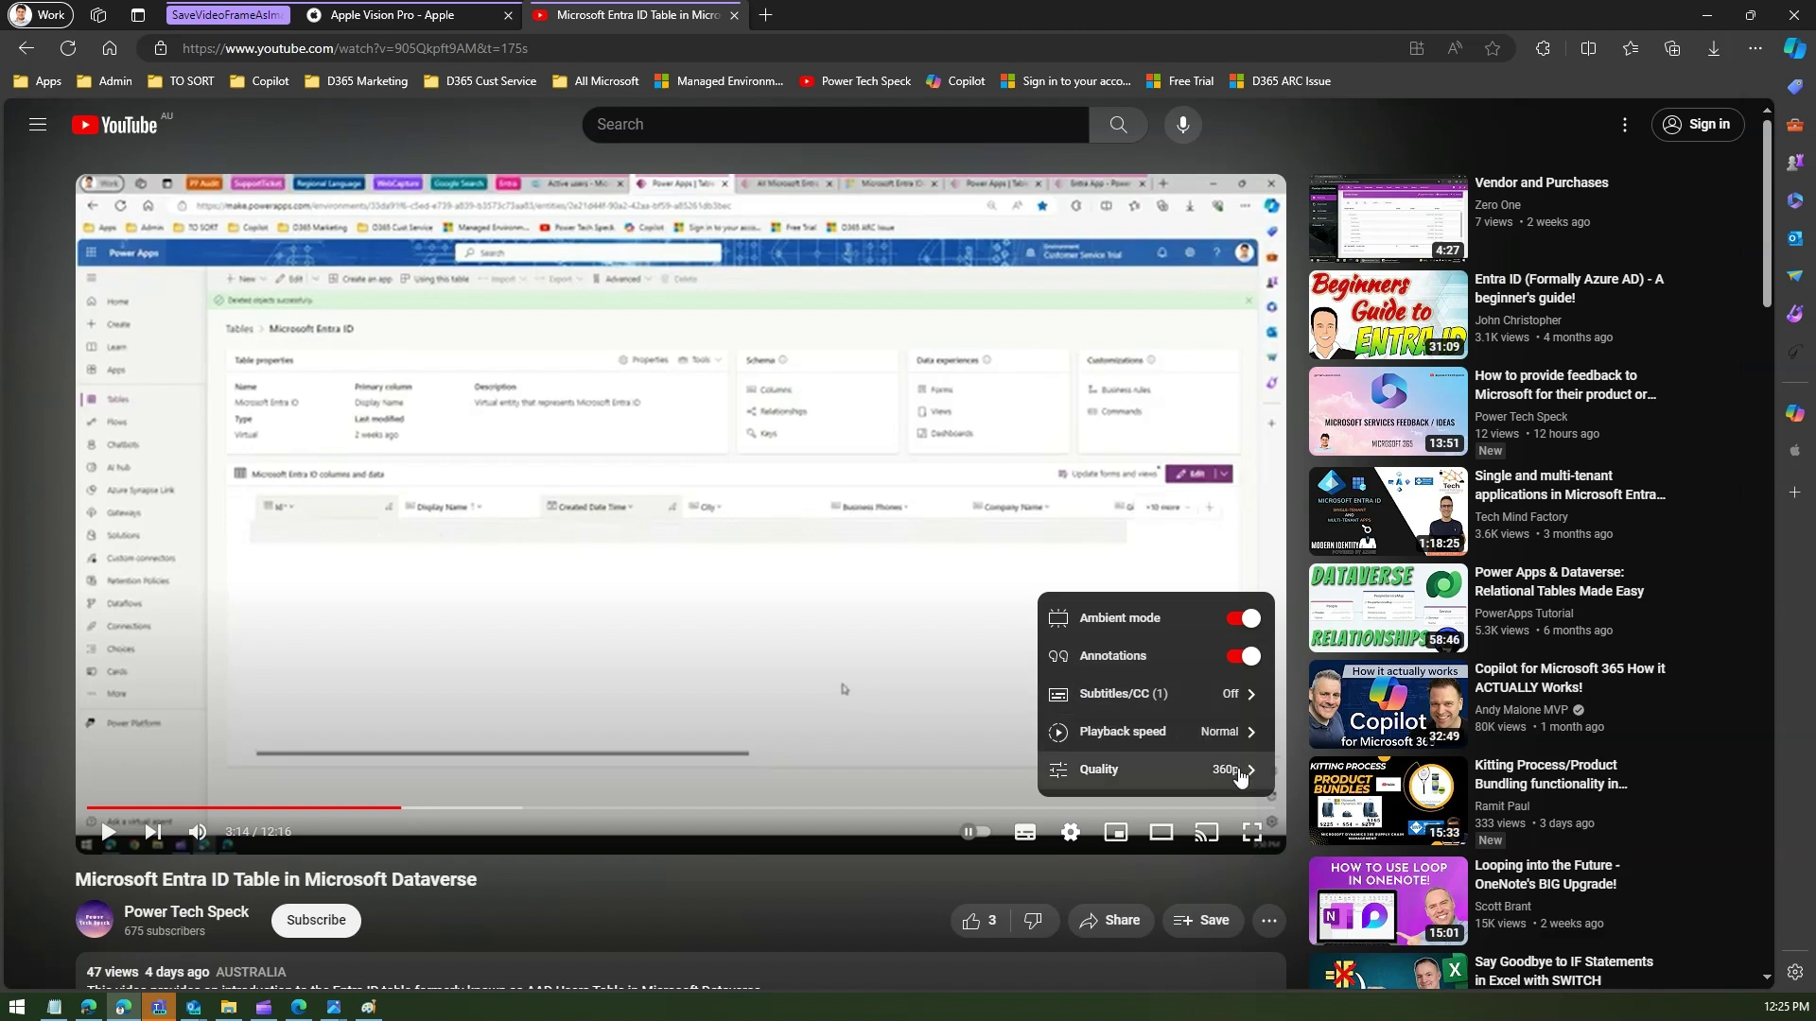
right_click(774, 410)
right_click(1084, 244)
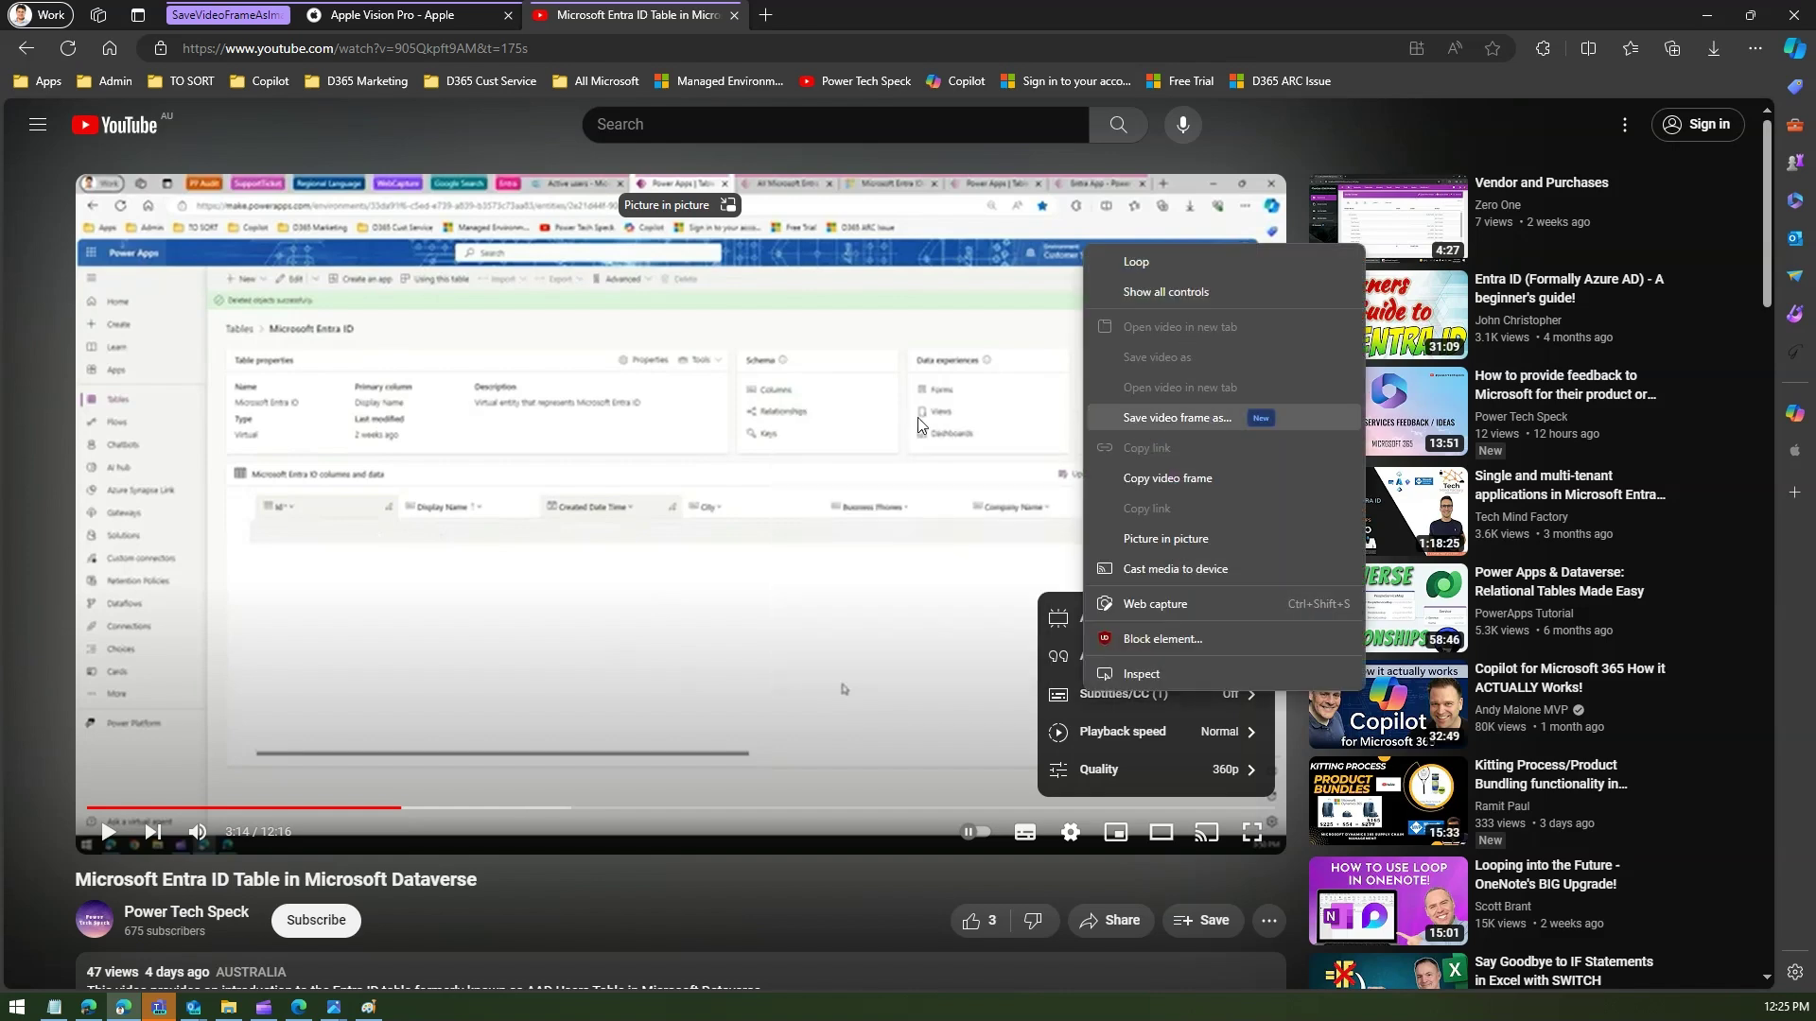
click(536, 808)
click(536, 808)
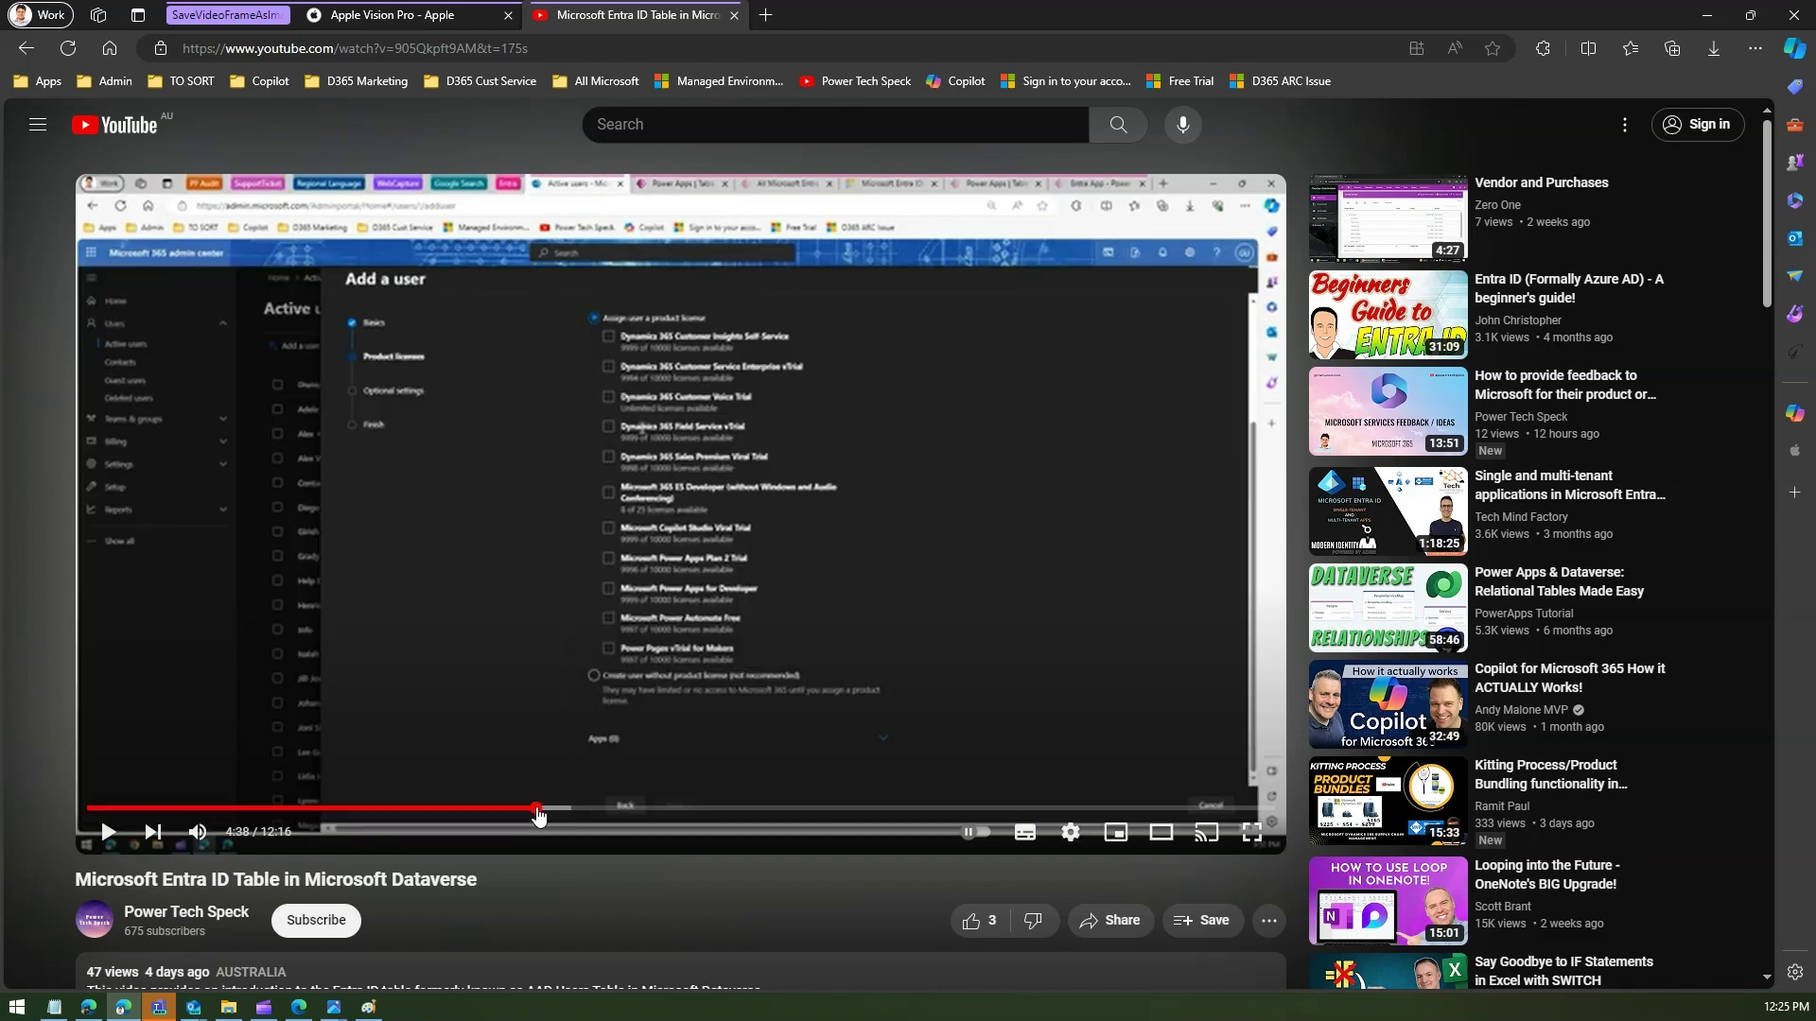